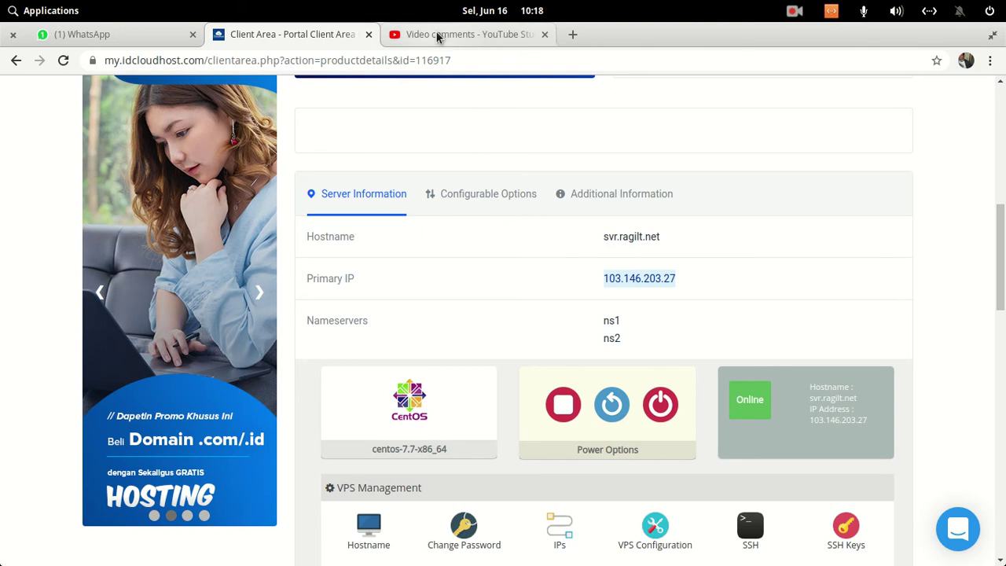
- Switch to the YouTube Studio tab showing comments on the CyberPanel Centos 7 video
click(439, 36)
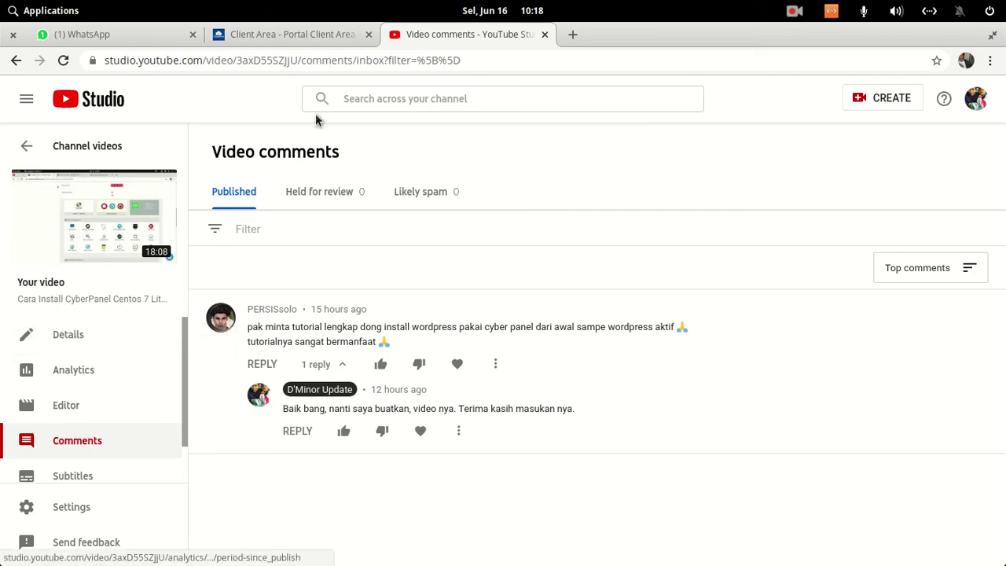
click(573, 34)
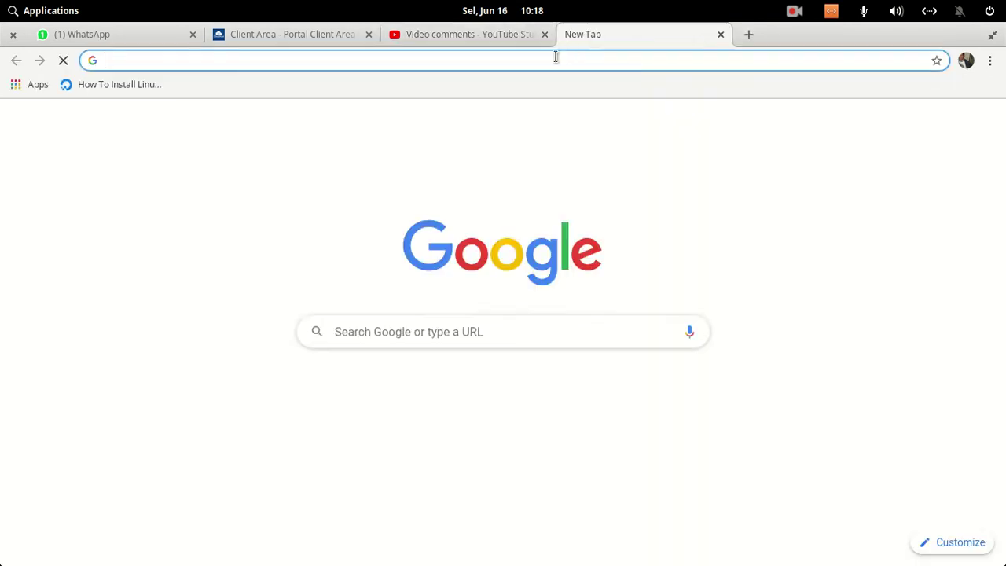
click(554, 56)
text(103.146.203.27)
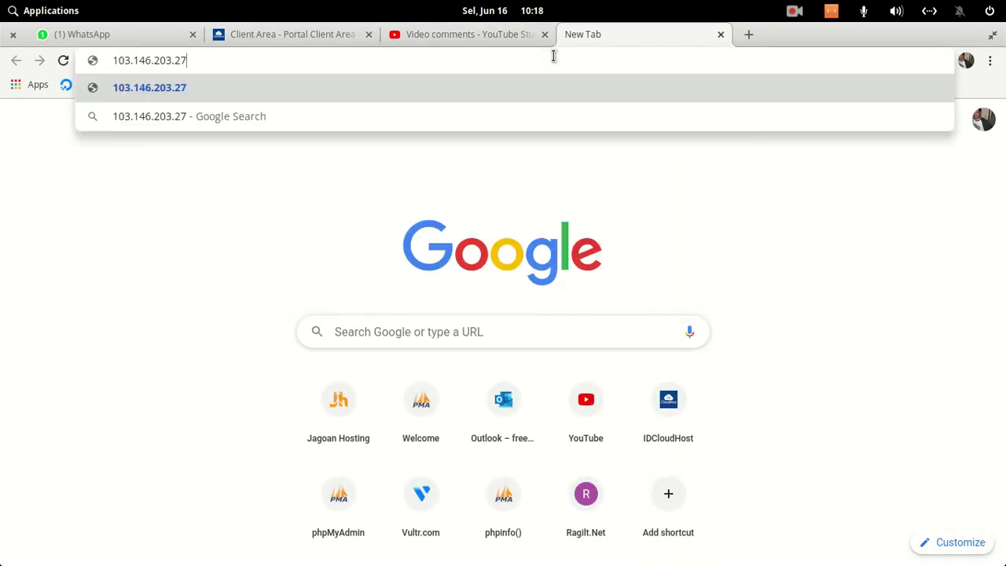
text(:)
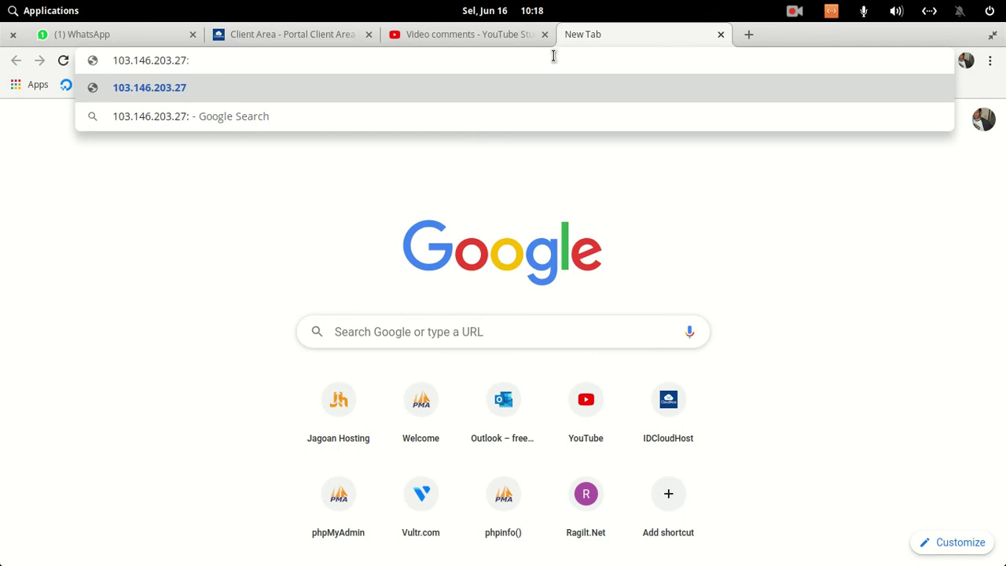
key(Home)
text(htt)
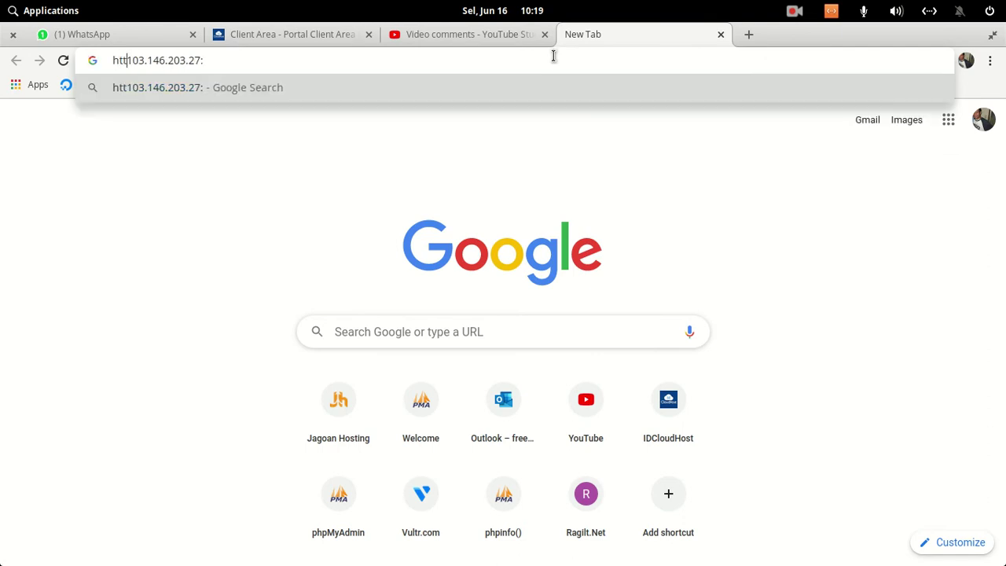
text(ps://)
key(End)
text(8090)
key(Return)
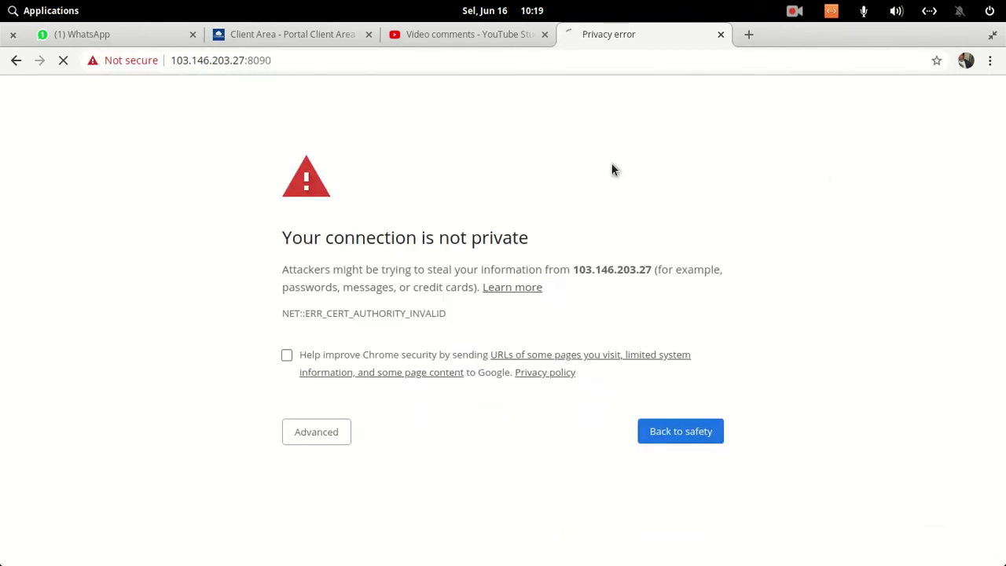
- Bypass the certificate warning to reach the CyberPanel V 2.0 login page
click(317, 436)
scroll(406, 433, down, 1)
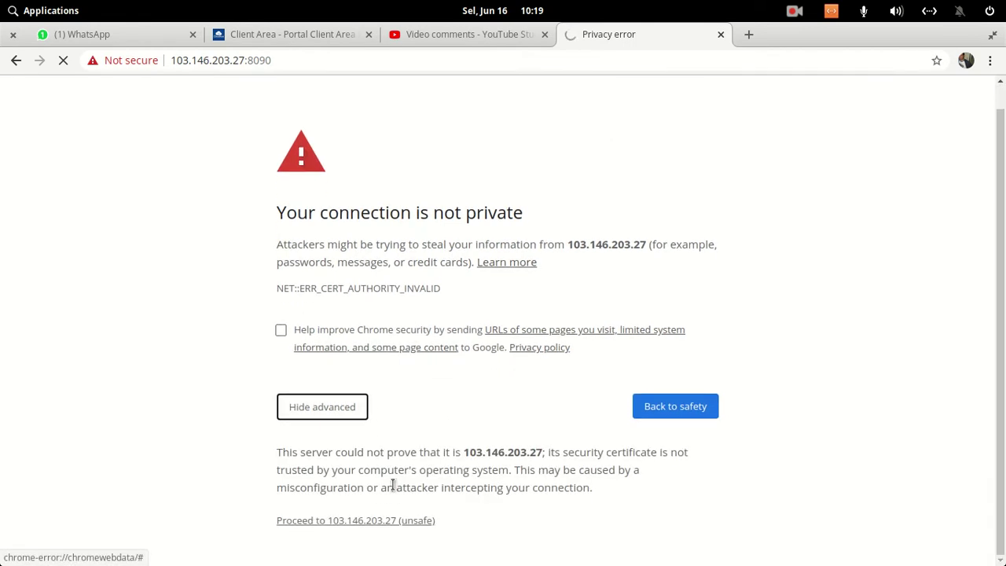
click(366, 521)
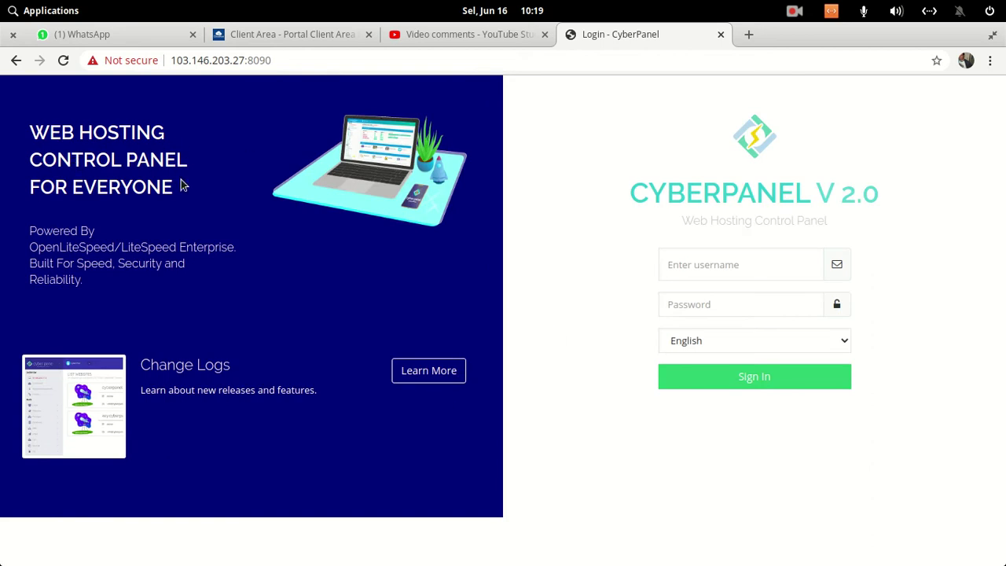
- Sign in to CyberPanel as admin with the account password; it fails with a wrong-password error
click(708, 264)
text(ad)
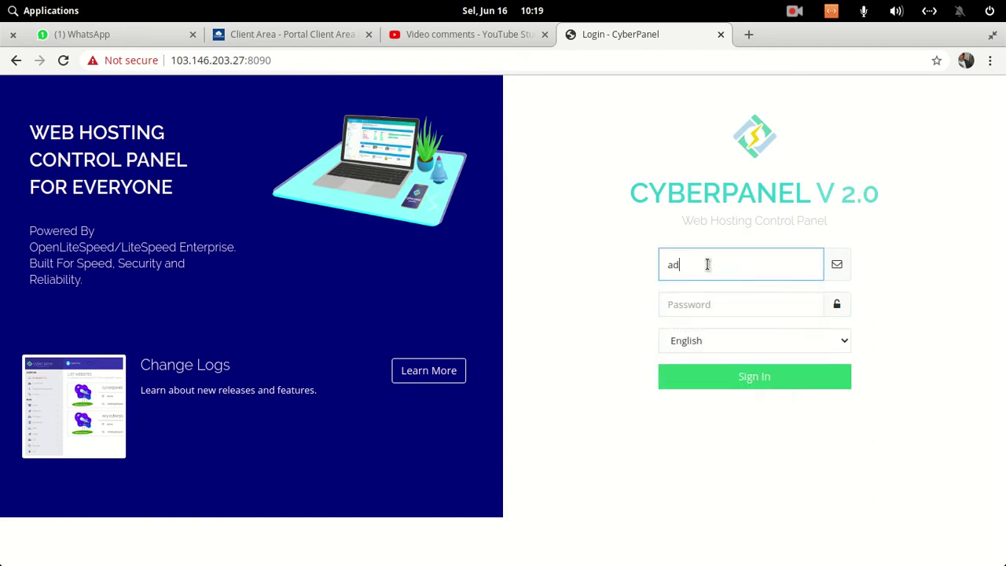
text(min)
key(Tab)
text(•••••••••••)
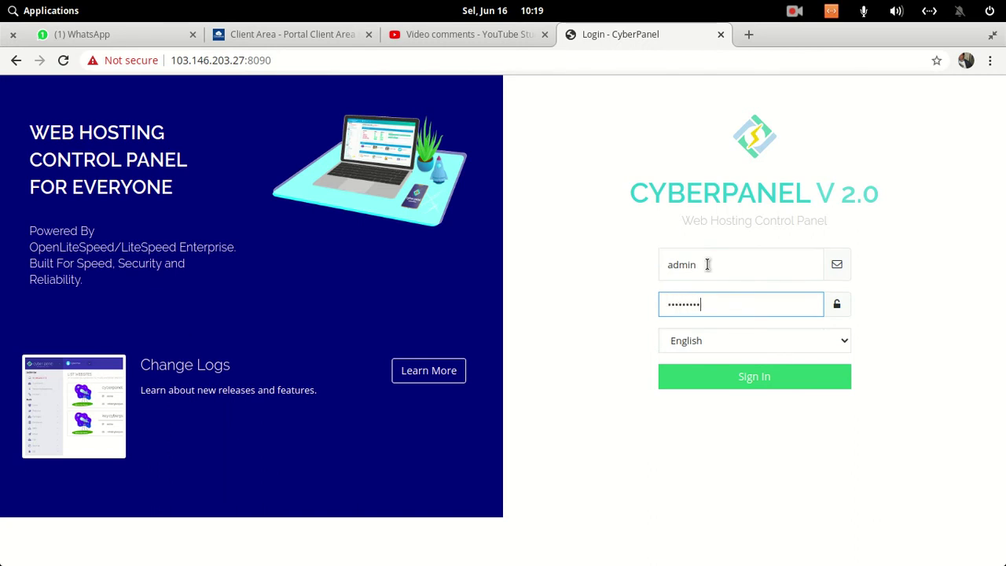
key(Return)
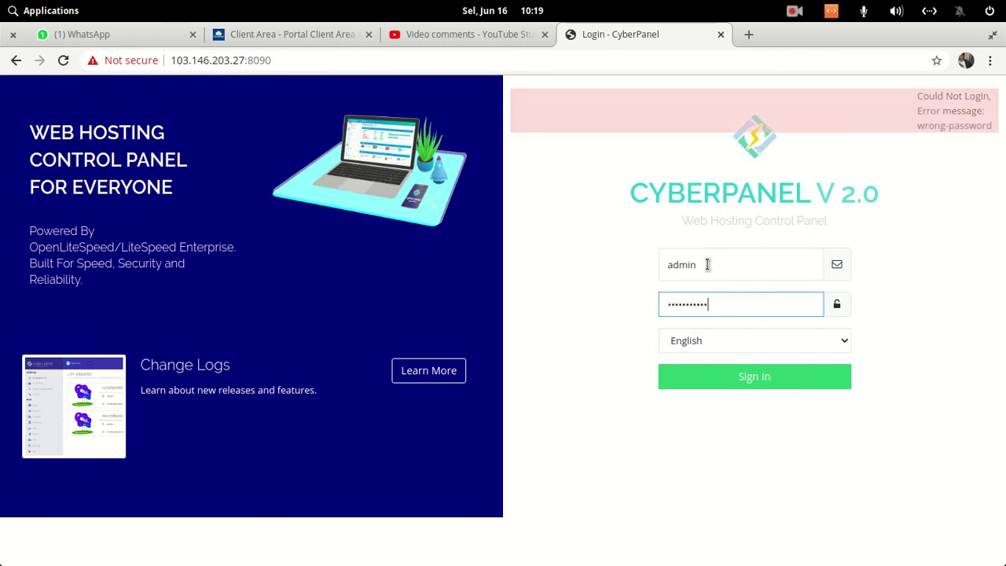
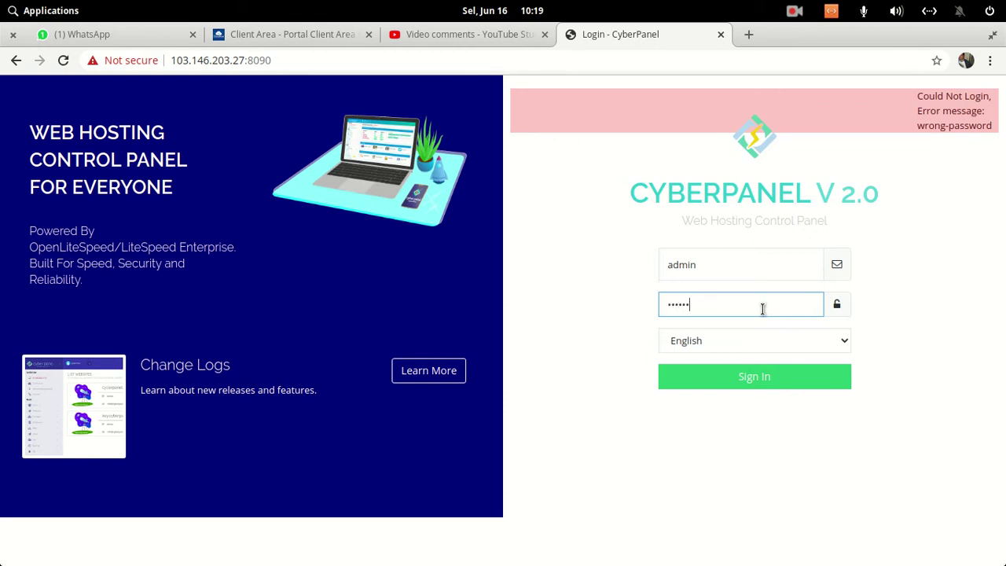
- Submit the corrected admin password to reach the CyberPanel Home dashboard
key(Return)
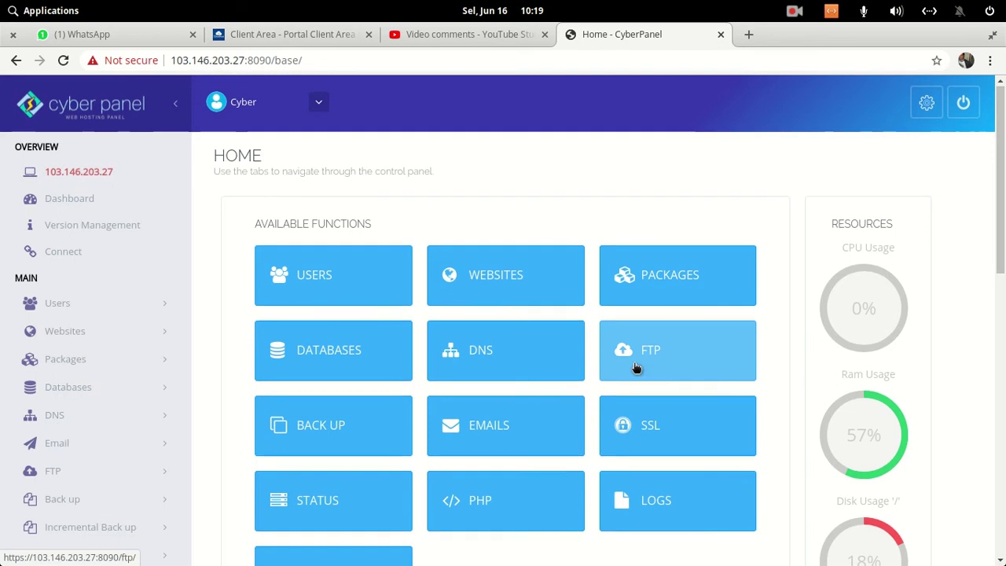
scroll(967, 288, down, 4)
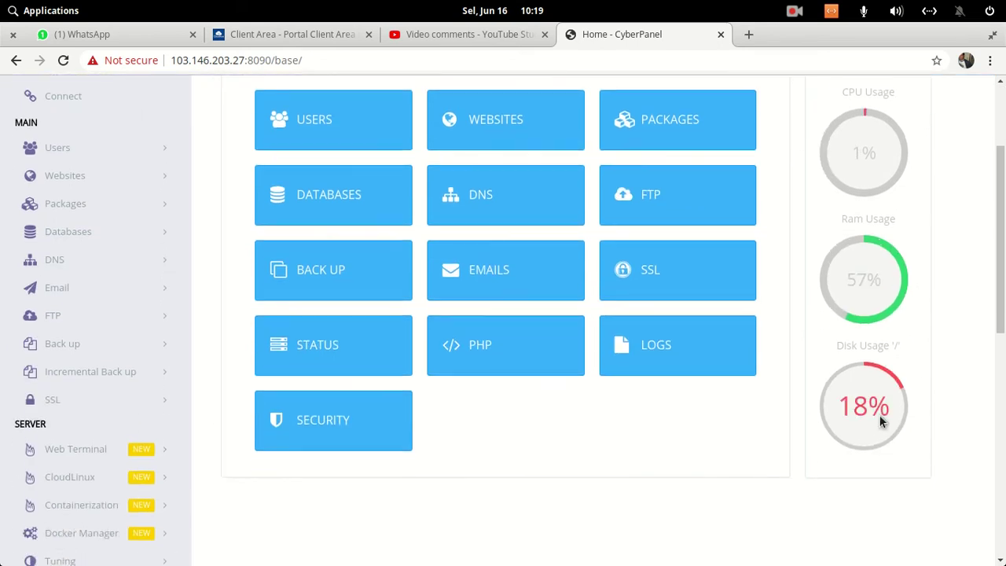
scroll(881, 421, up, 2)
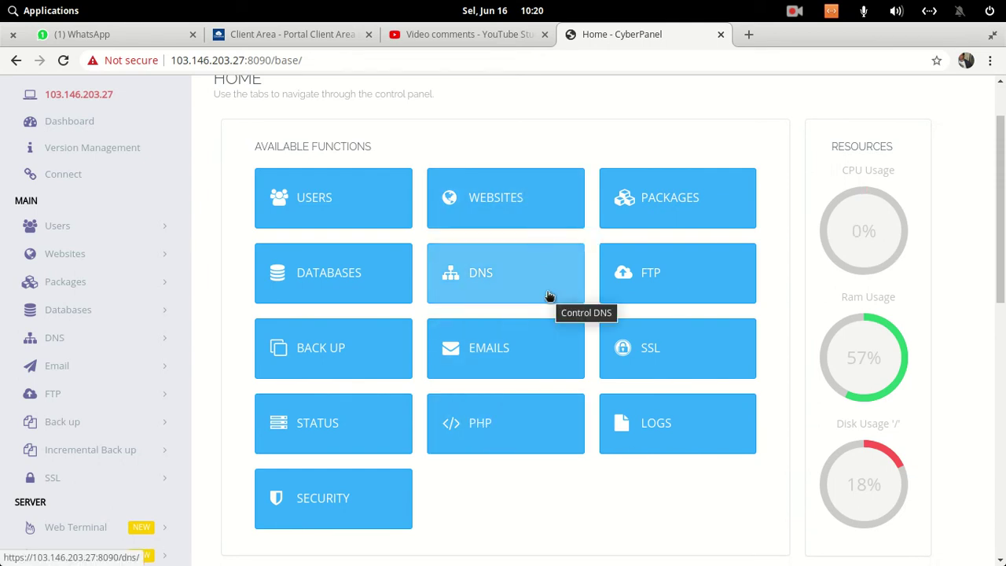
scroll(550, 296, up, 2)
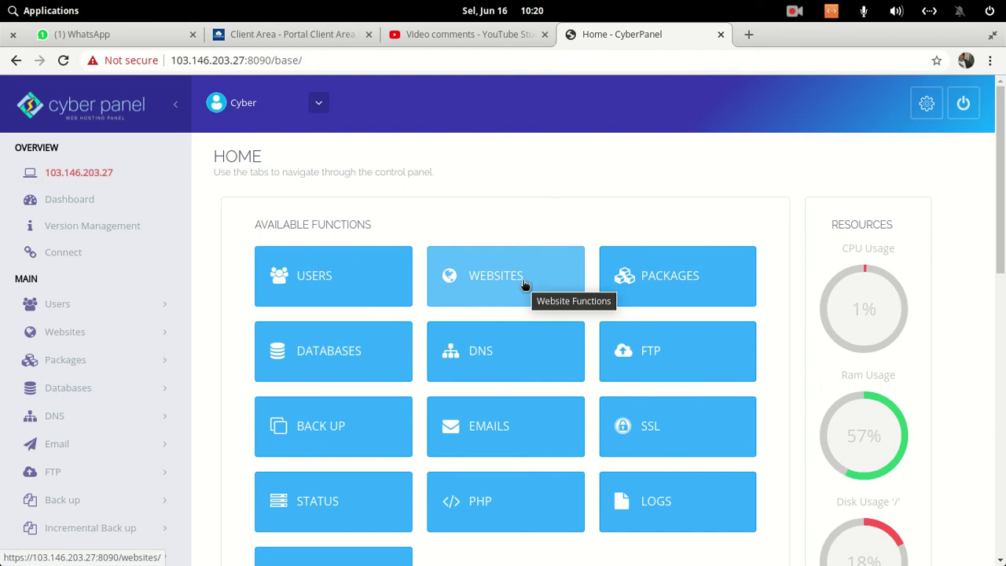
- In the Client Area, go to Domains > My Domains and manage dmu.my.id
click(299, 34)
scroll(676, 303, up, 4)
scroll(676, 306, up, 3)
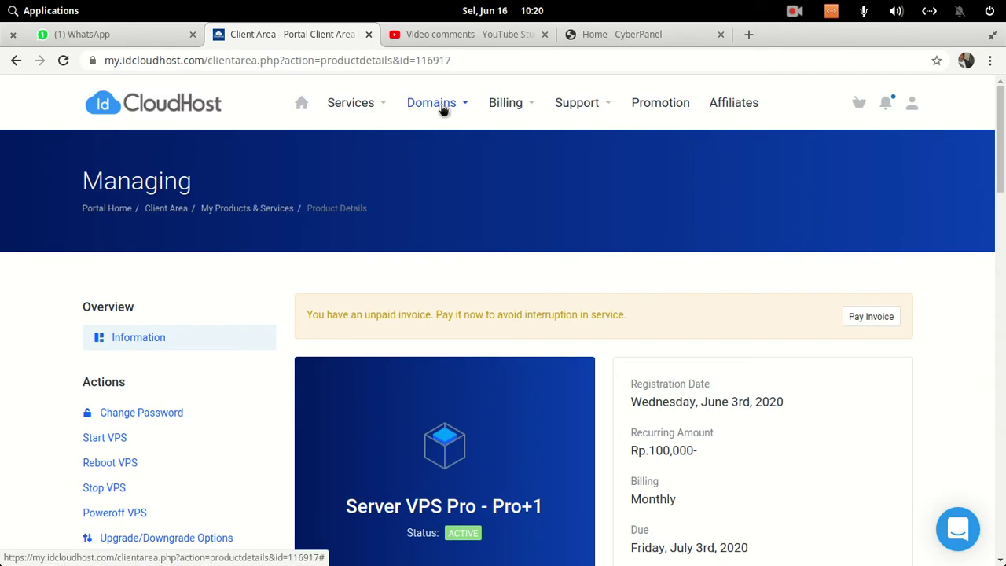
click(443, 110)
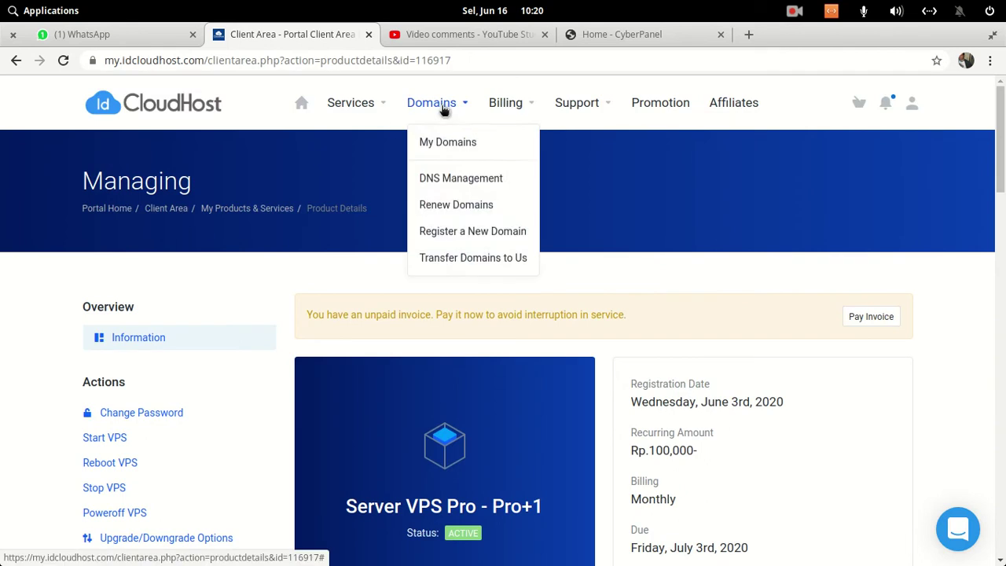
click(445, 140)
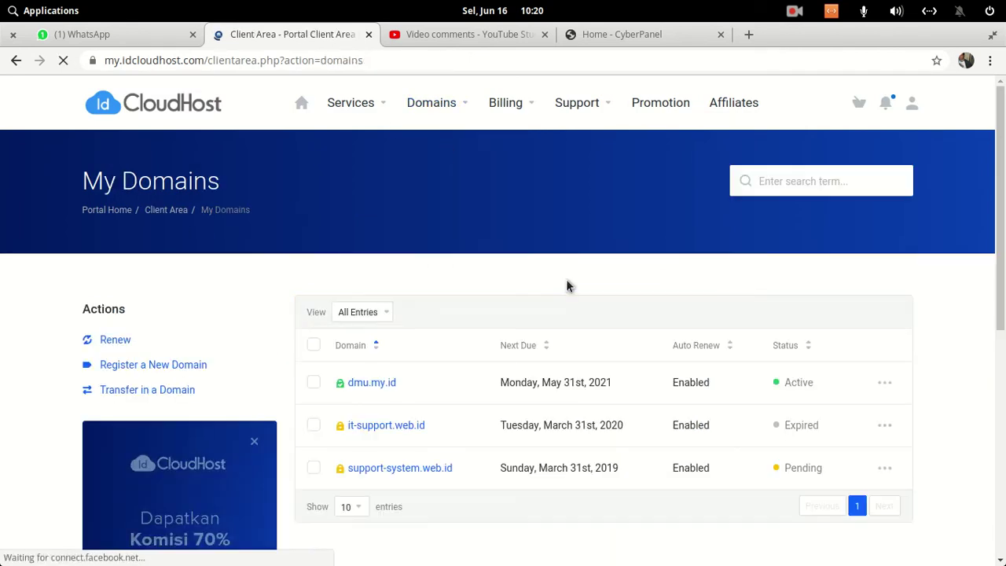
scroll(566, 283, down, 1)
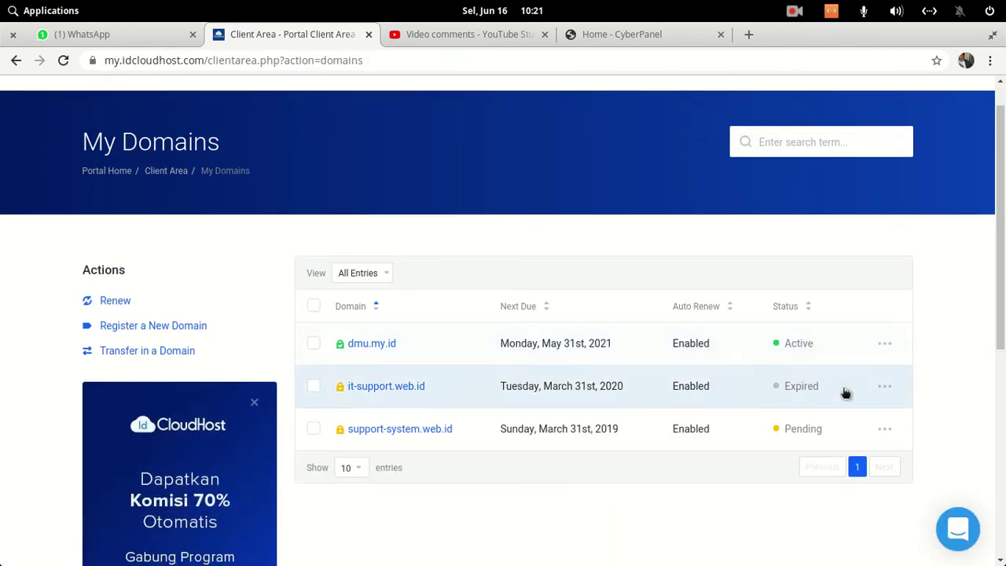
click(884, 343)
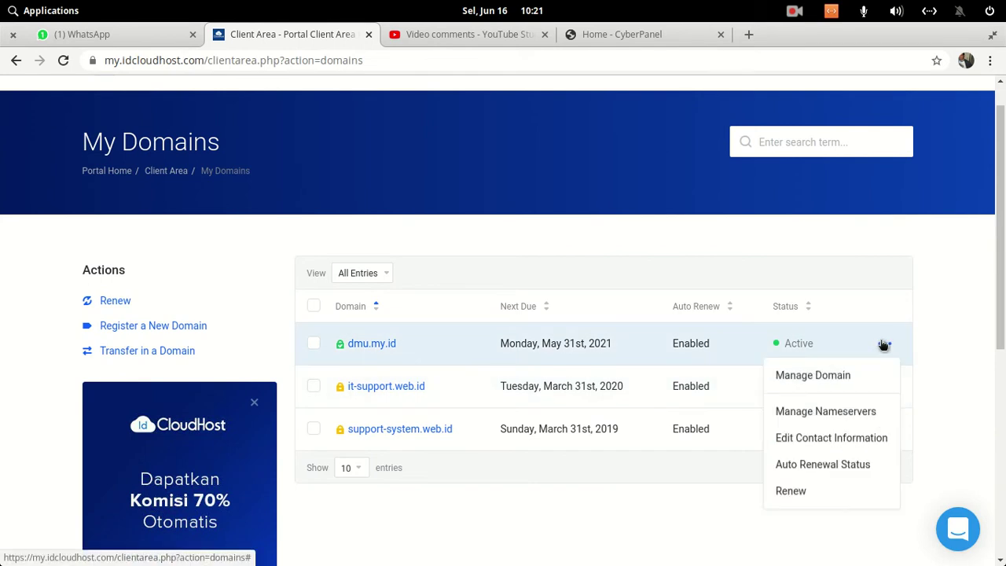
click(836, 381)
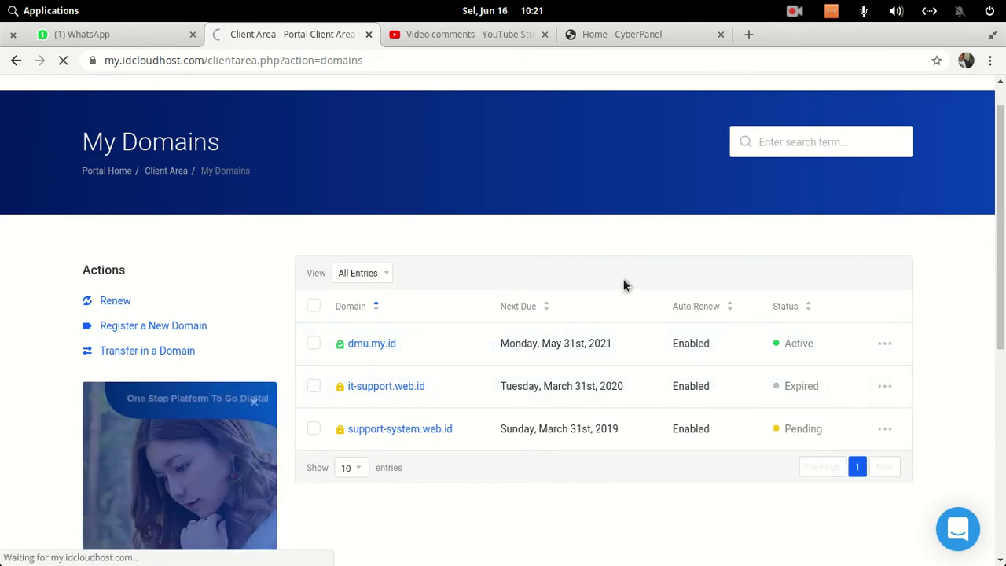
- View dmu.my.id's nameservers, select svr.ragilt.net, and return to the CyberPanel tab
scroll(624, 285, down, 1)
scroll(637, 363, down, 10)
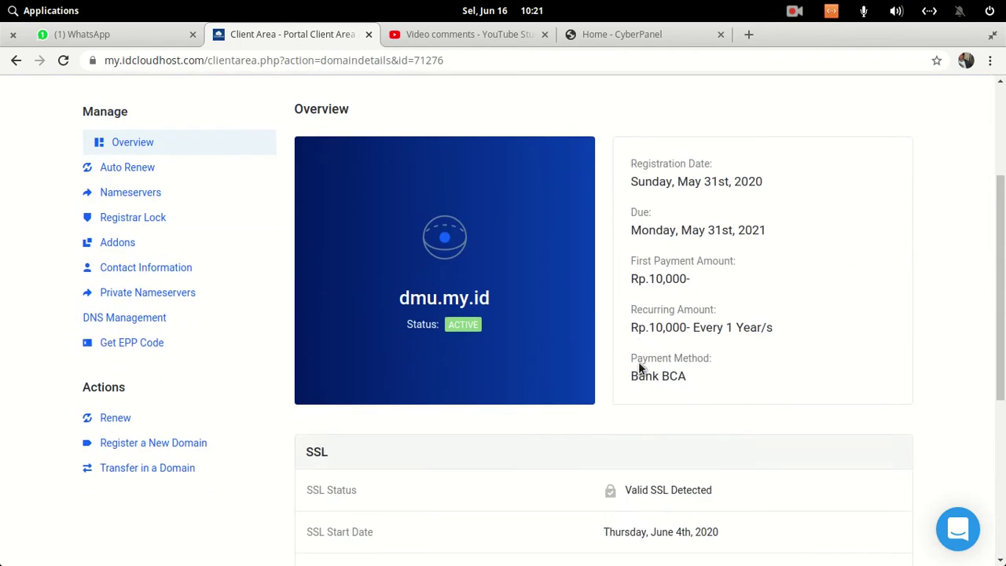
scroll(639, 367, up, 2)
scroll(639, 362, up, 4)
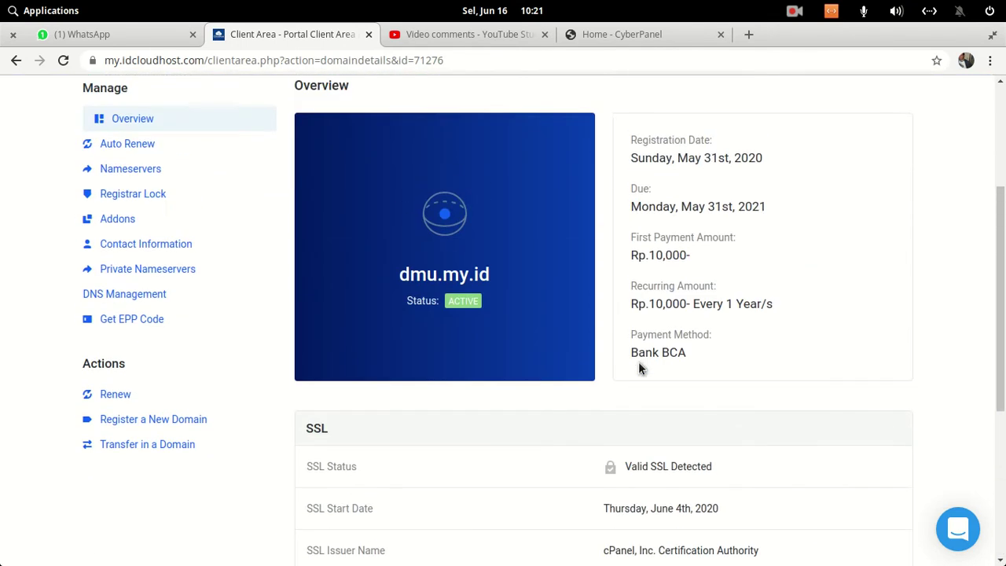
click(148, 170)
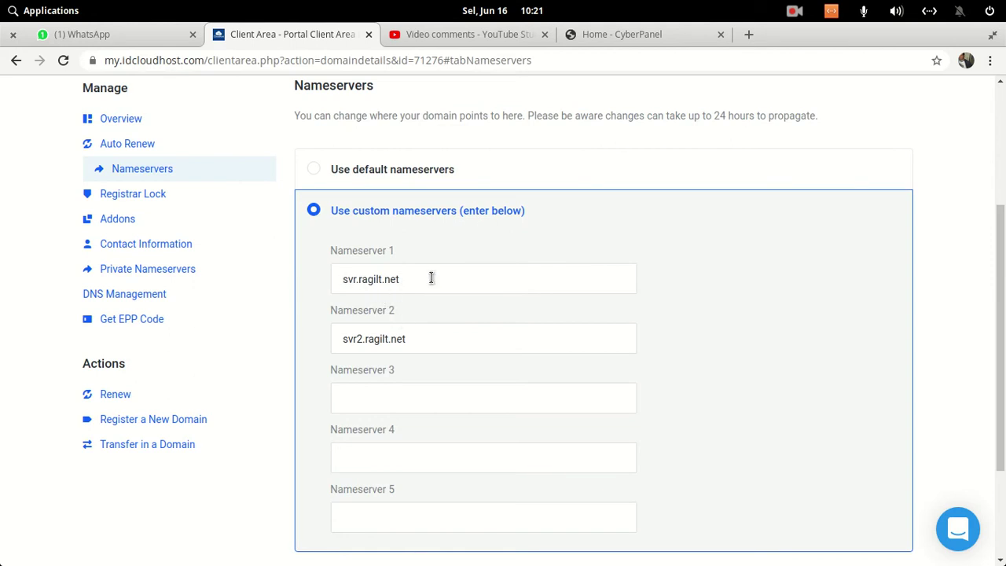
drag(427, 279, 341, 280)
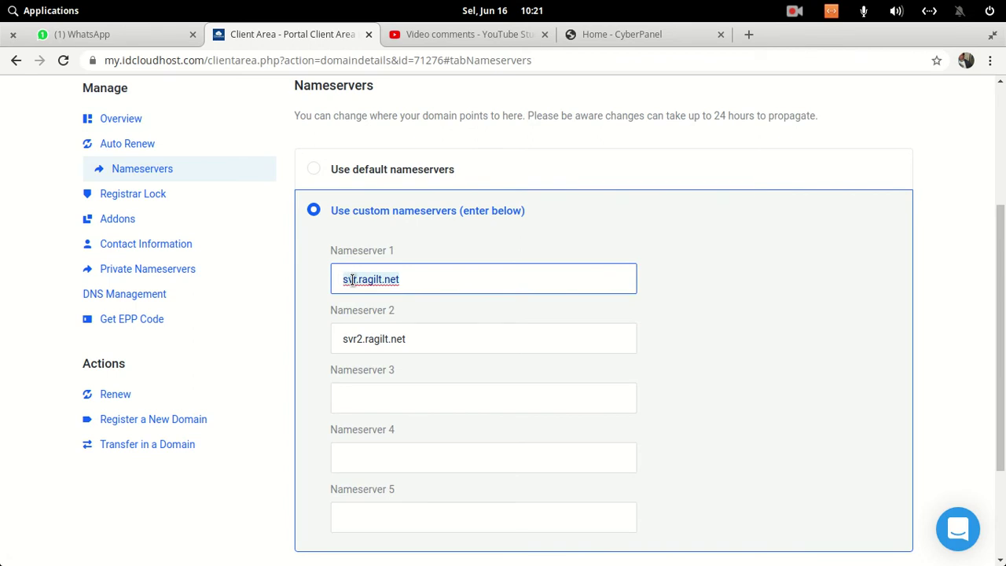
click(629, 34)
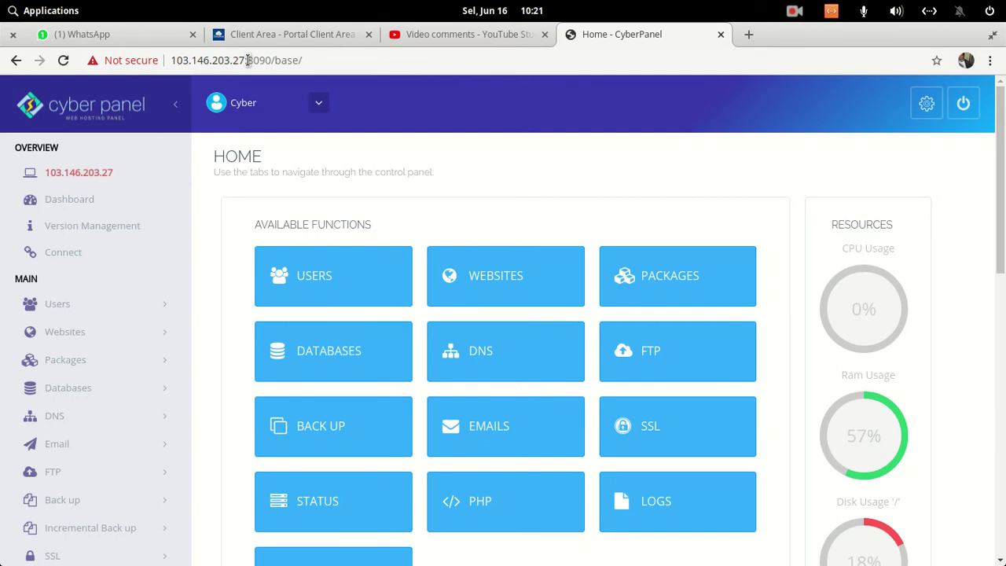
- Check the panel's https address, then open the WEBSITES functions page
click(315, 61)
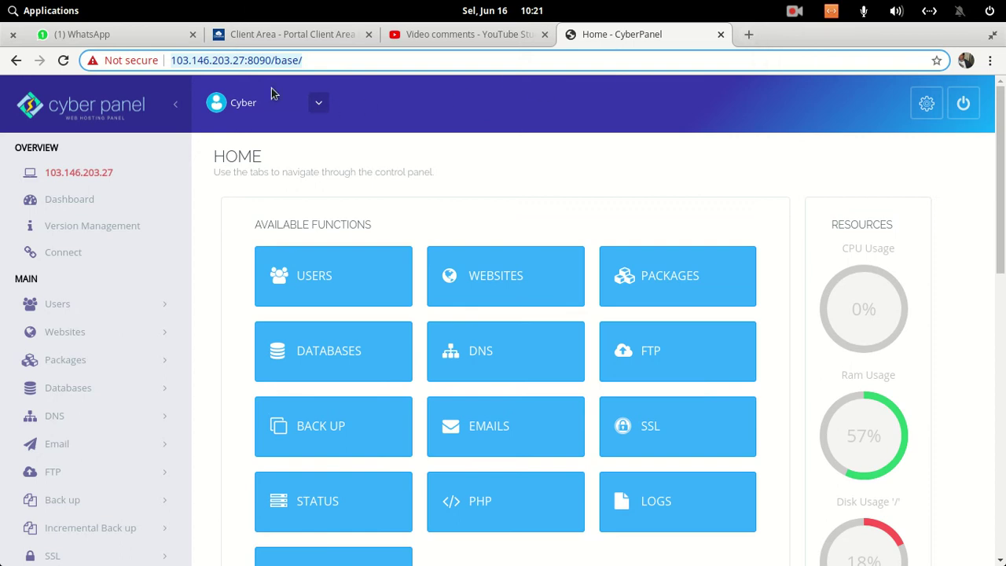
click(244, 63)
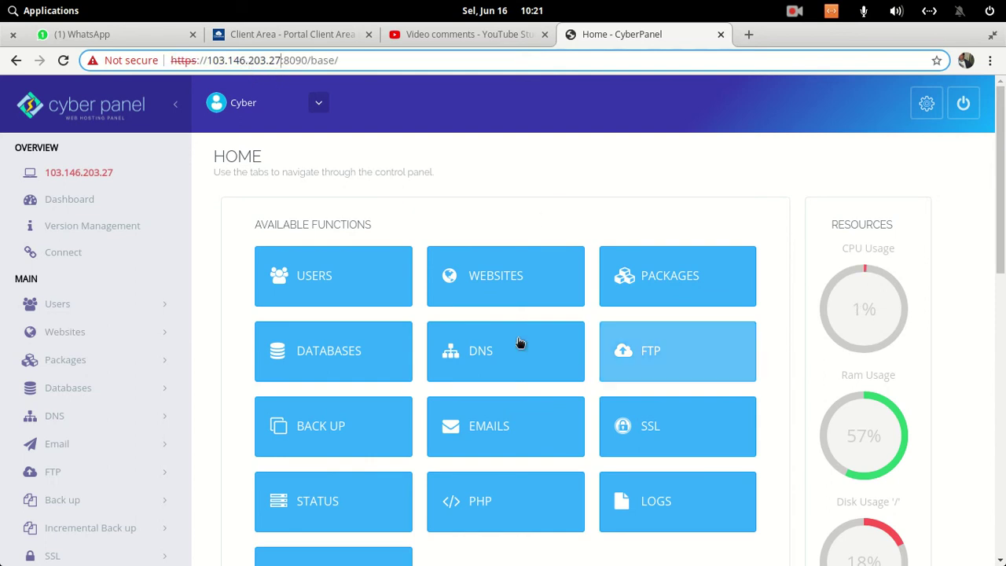
click(508, 276)
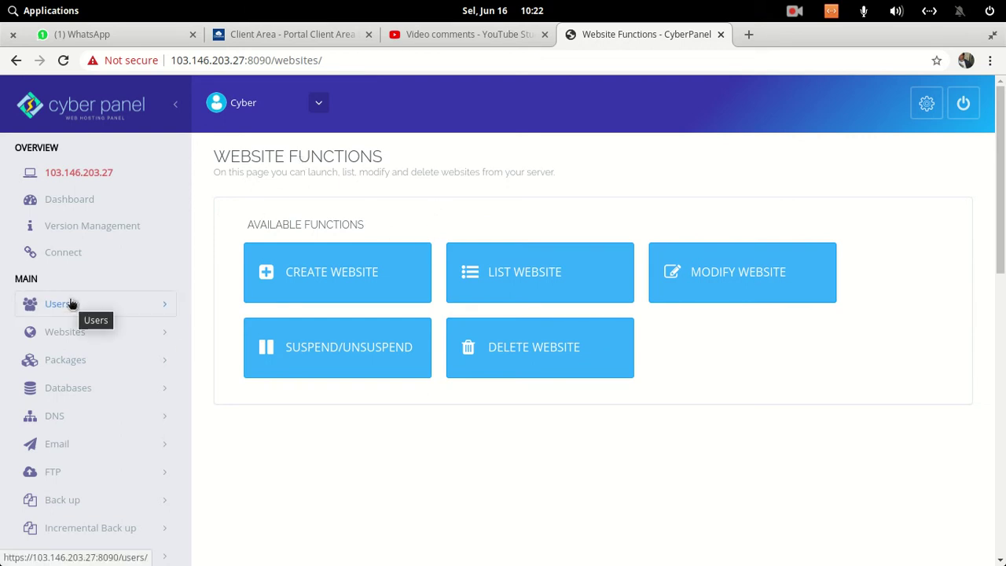
- Start a new website and select the Default package
click(376, 281)
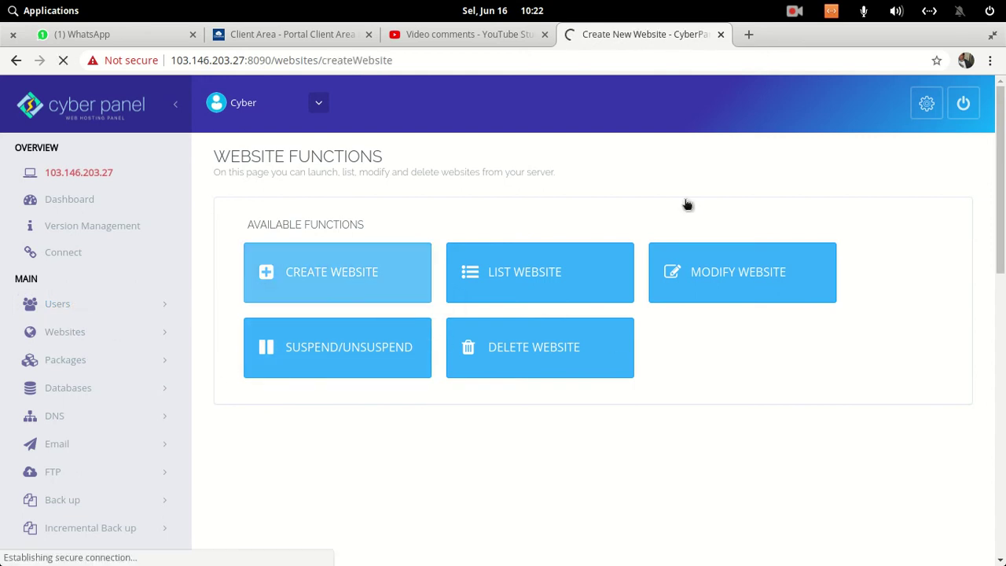
click(476, 281)
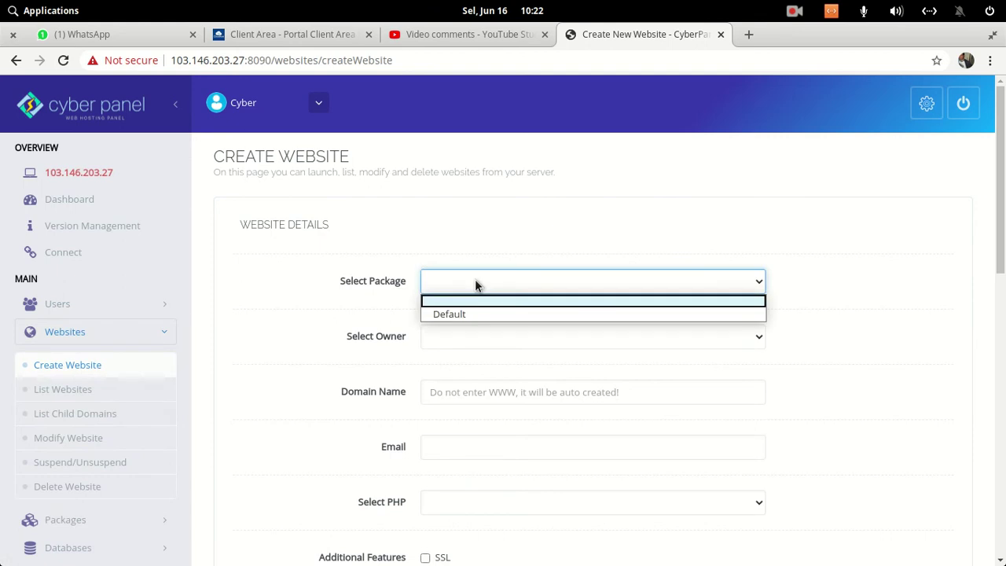
click(495, 316)
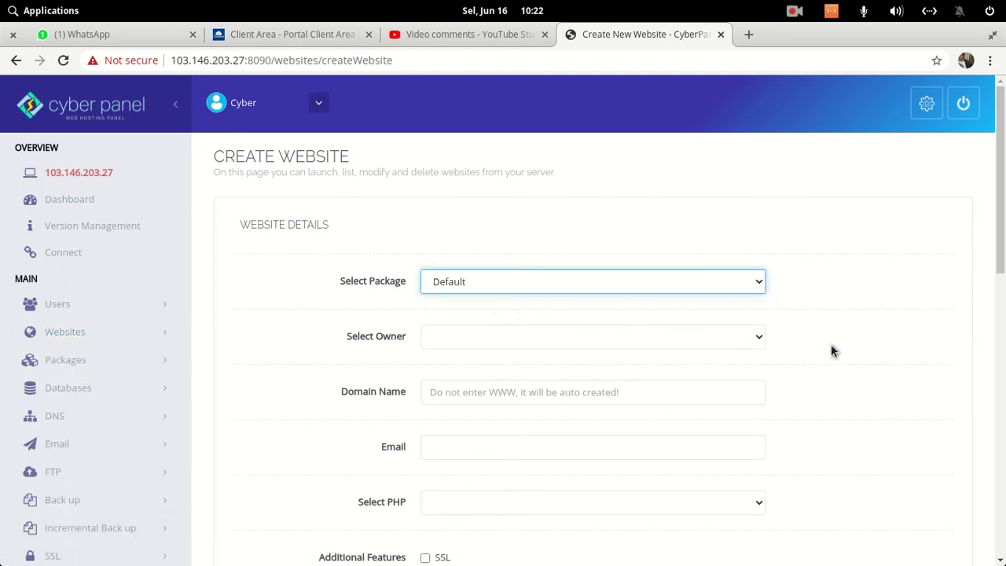
click(112, 368)
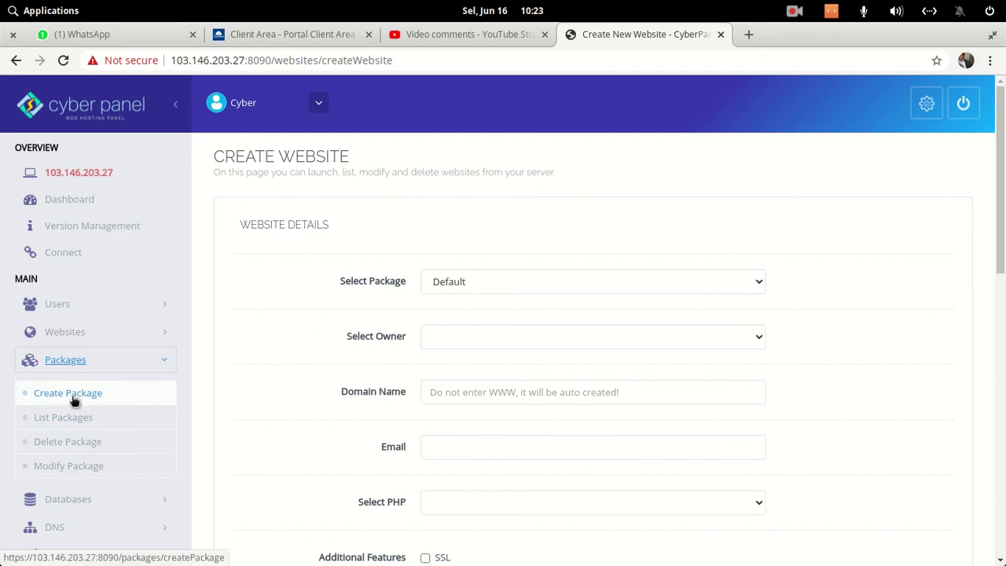
- Set the website owner to admin and enter the domain name dmu.my.id
click(467, 336)
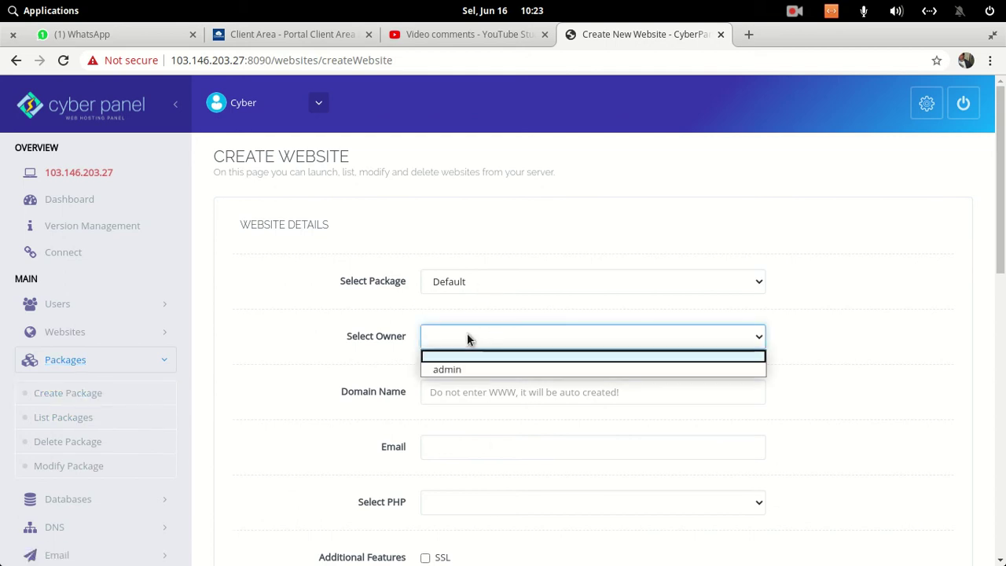
click(447, 369)
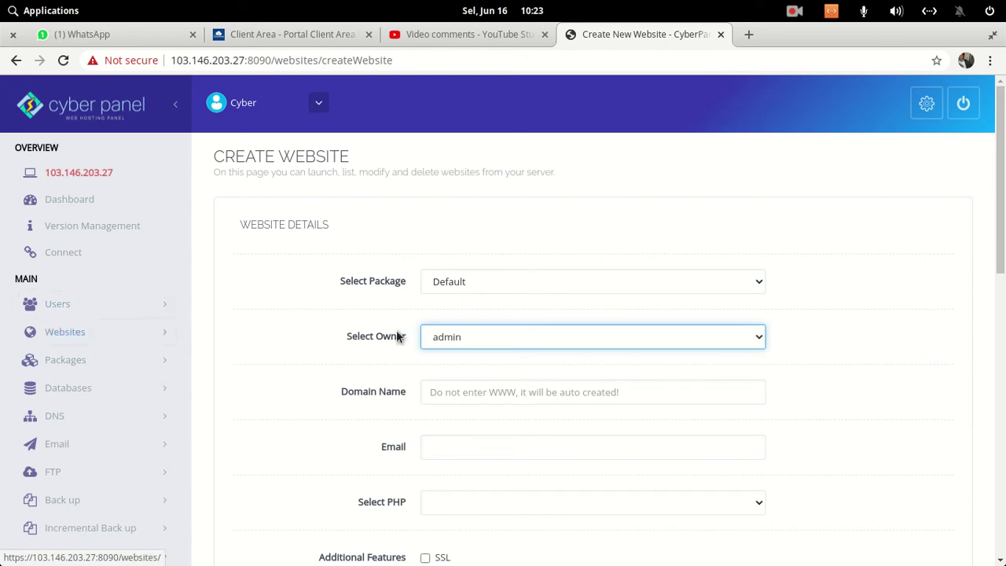
click(459, 338)
click(464, 349)
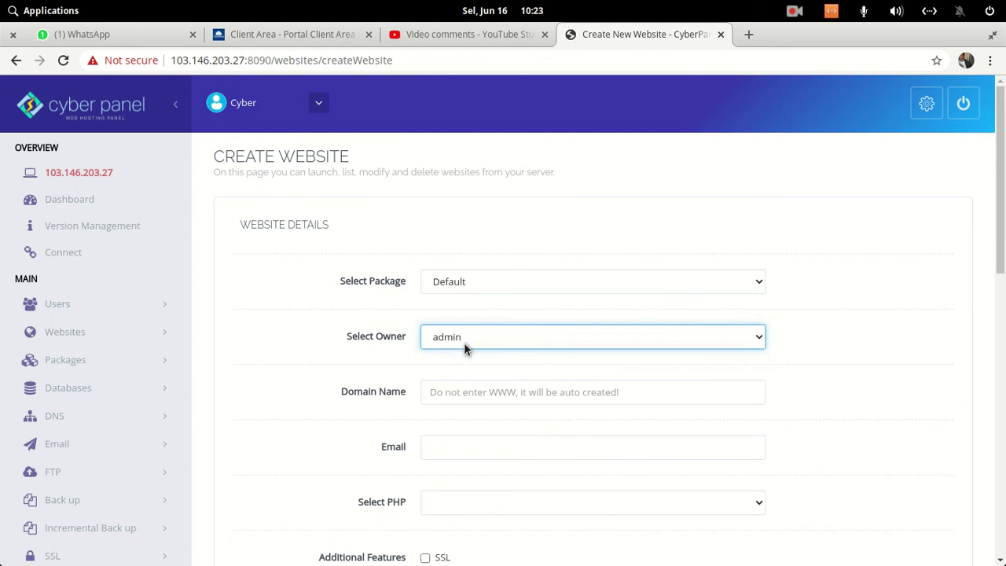
click(466, 393)
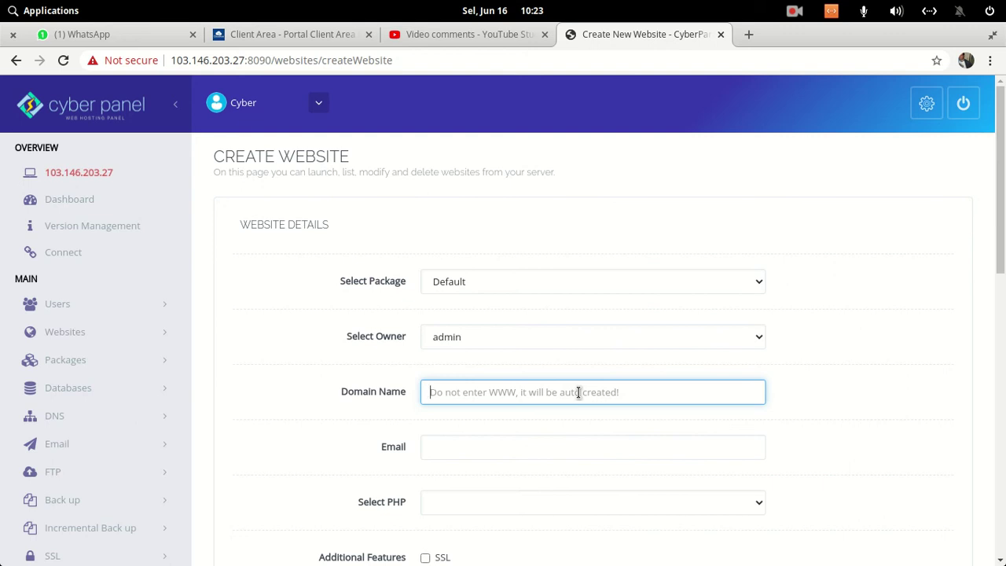
text(dmu.)
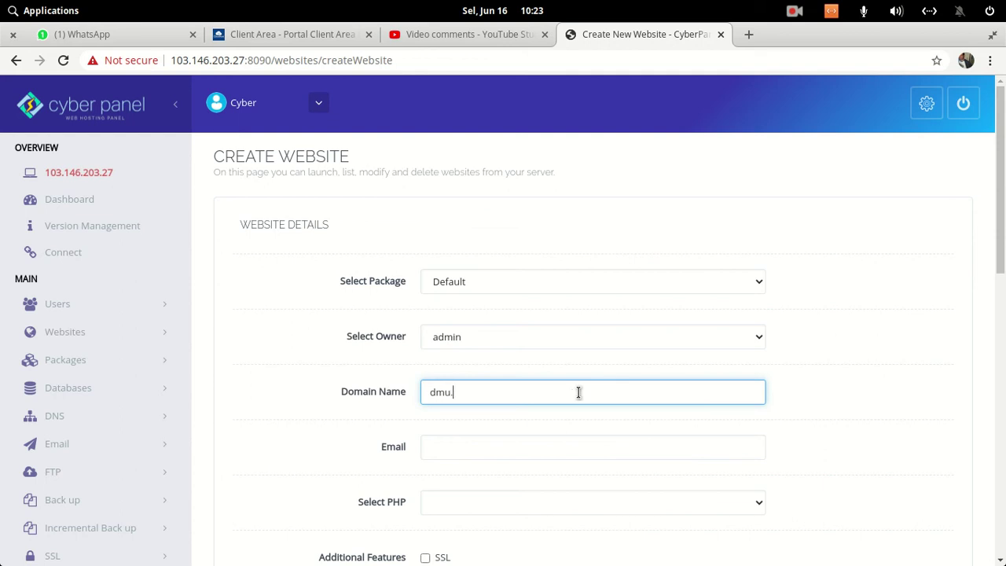
text(my.id)
- Try loading dmu.my.id in a new tab, get a DNS error, and return to the form
click(291, 34)
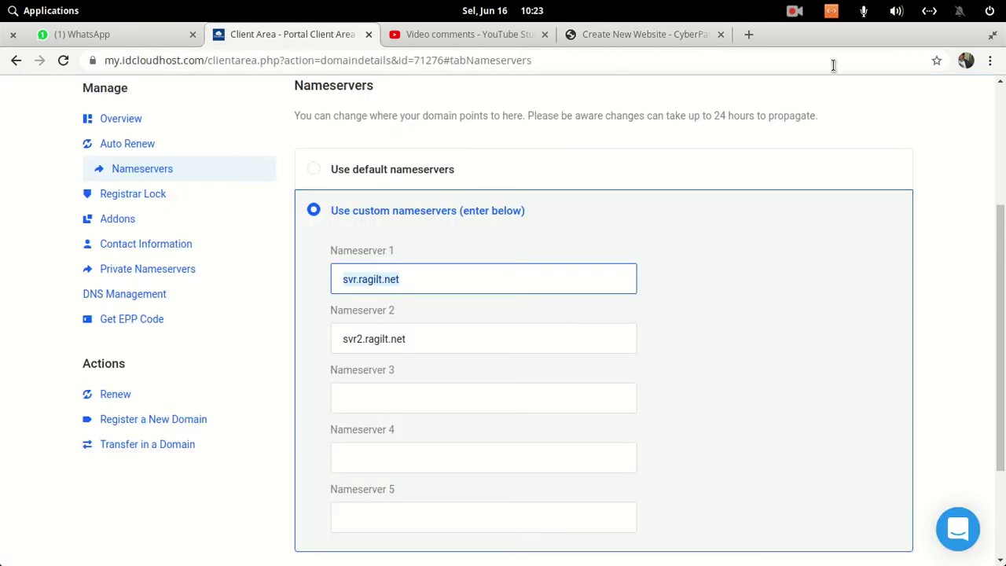
click(749, 35)
click(737, 58)
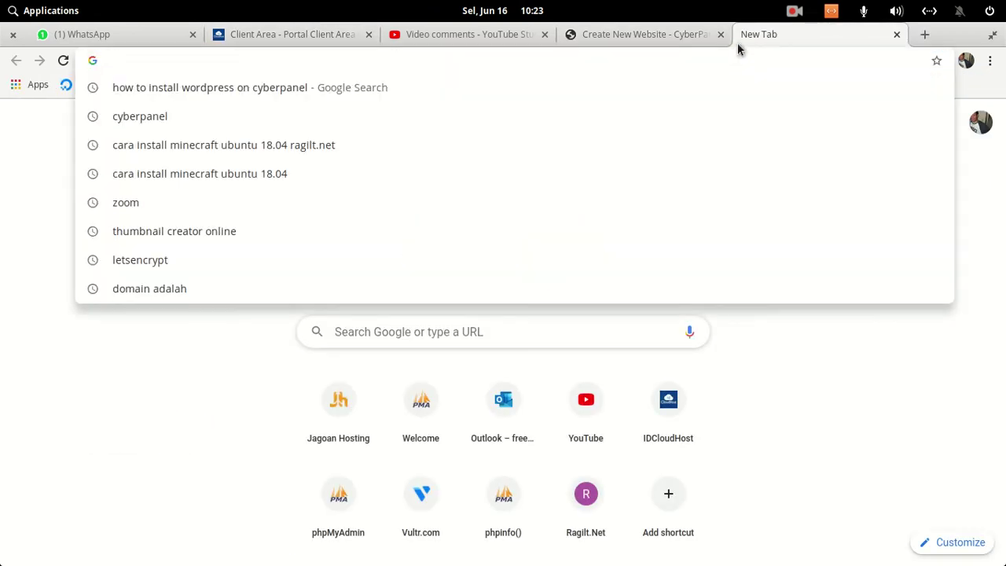
text(dmu)
key(Return)
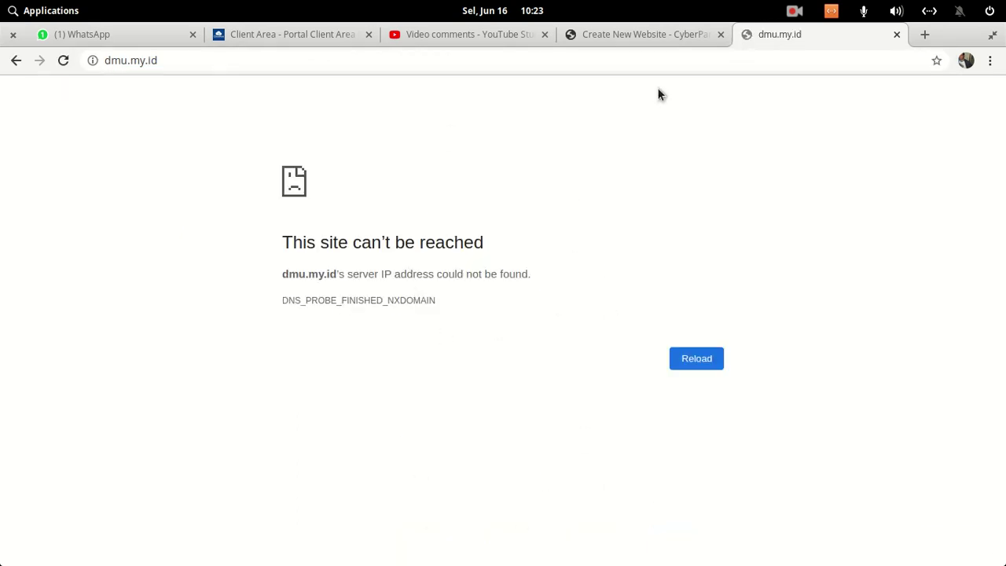
click(653, 35)
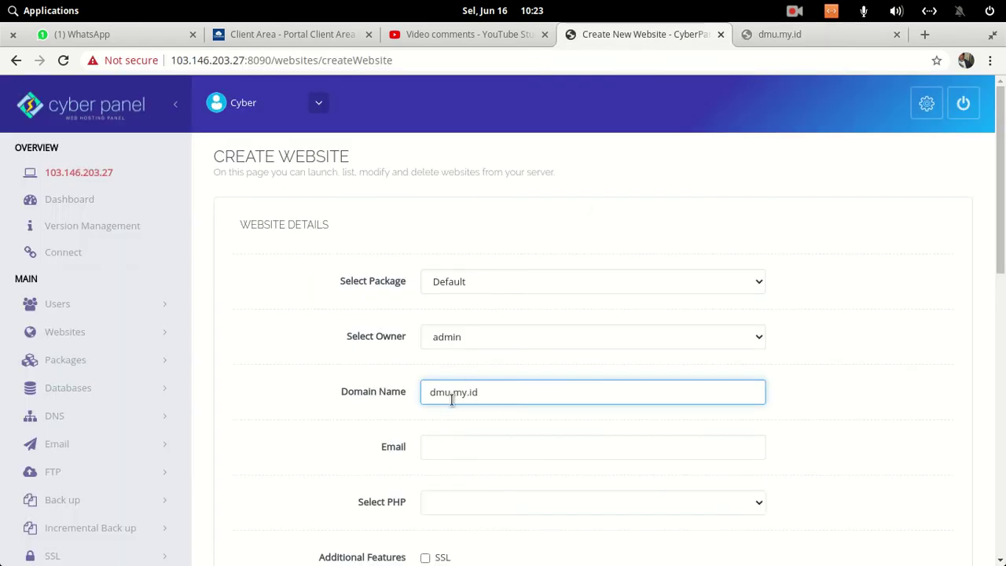
- Fill in the owner's e-mail from the autocomplete suggestion and choose PHP 7.3
click(449, 446)
text(ra)
click(463, 487)
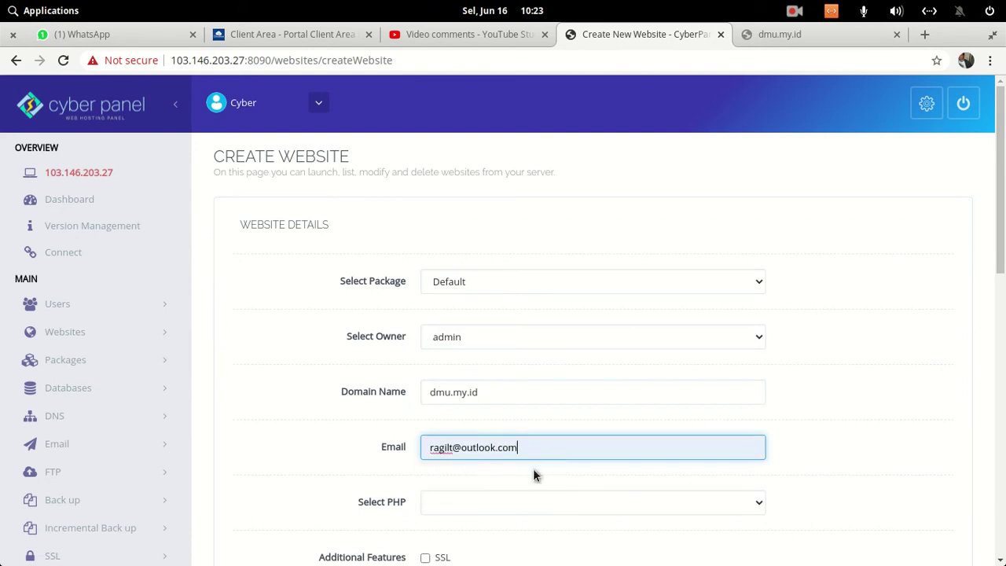
scroll(545, 454, down, 2)
click(529, 429)
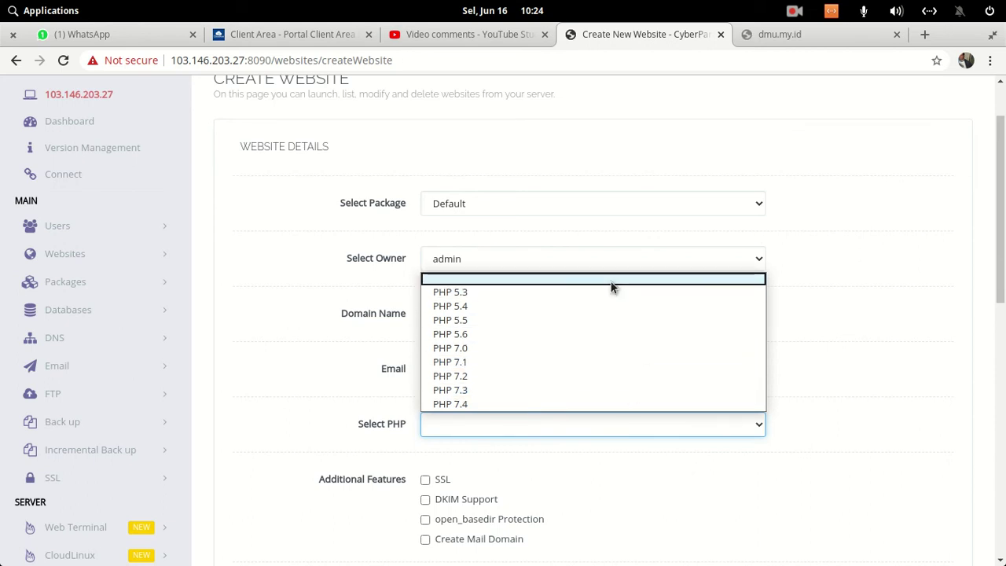
click(637, 391)
- Enable SSL, DKIM Support, open_basedir Protection and Create Mail Domain
scroll(894, 377, down, 1)
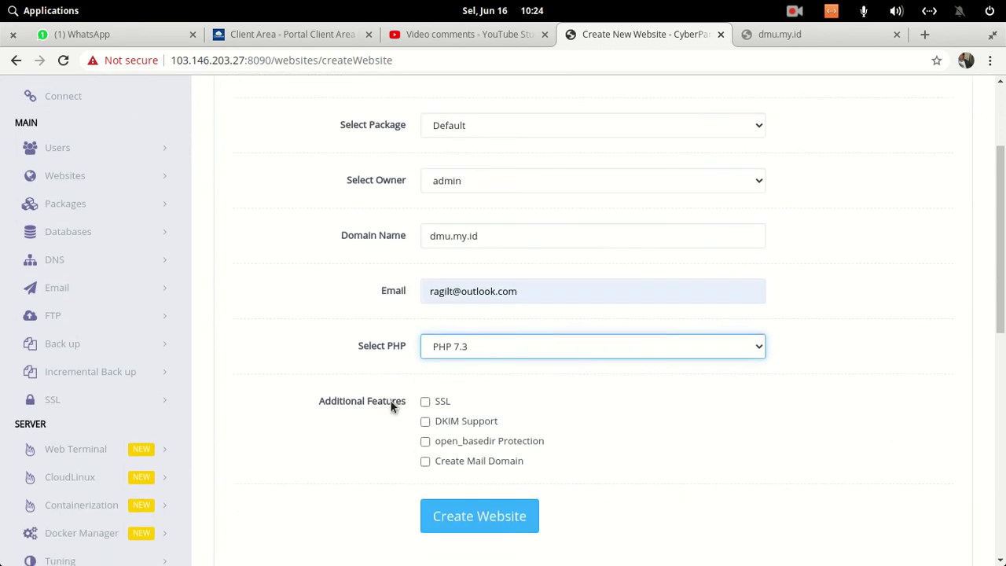
click(425, 402)
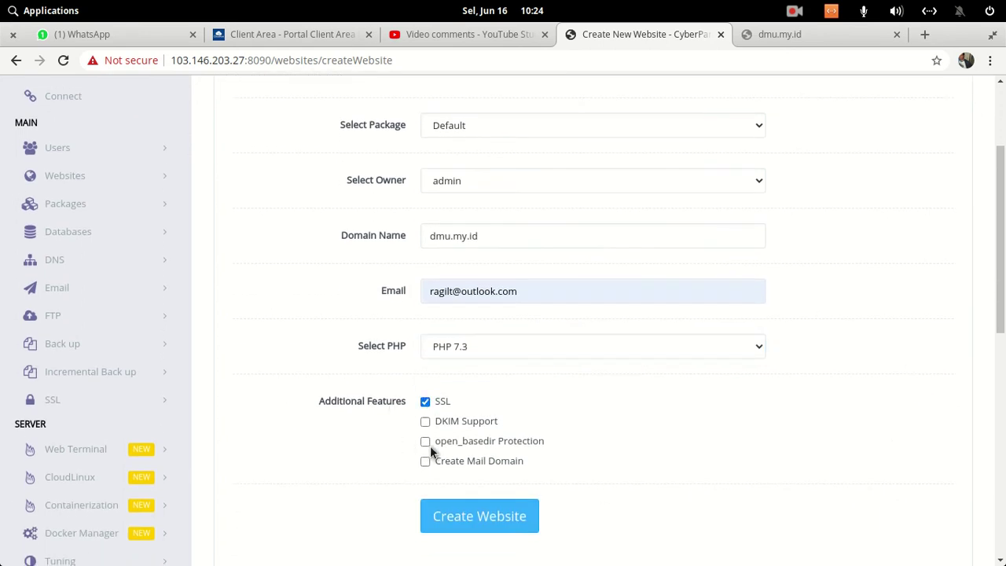
click(431, 445)
click(427, 463)
click(439, 424)
click(425, 463)
click(425, 463)
click(512, 513)
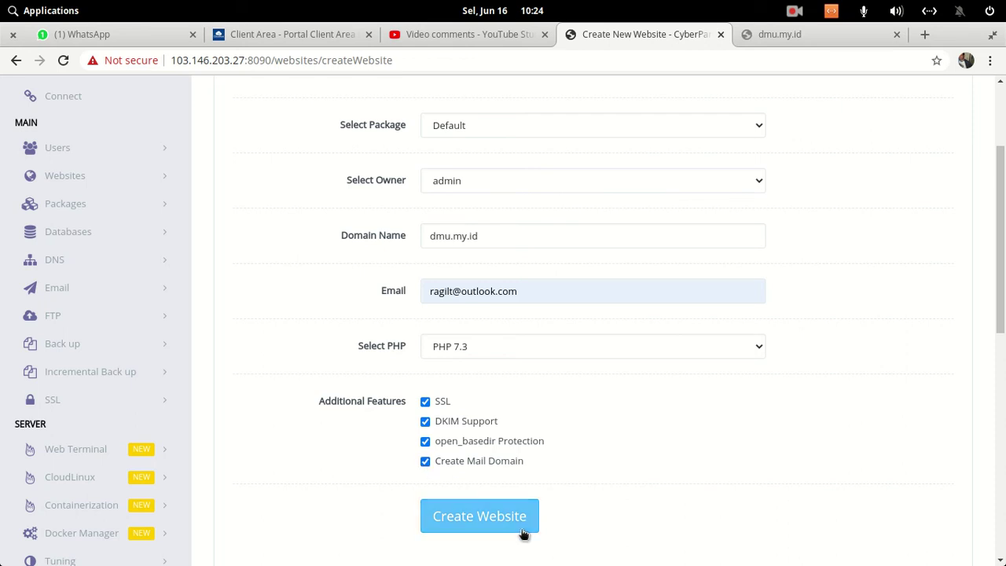
scroll(673, 429, down, 4)
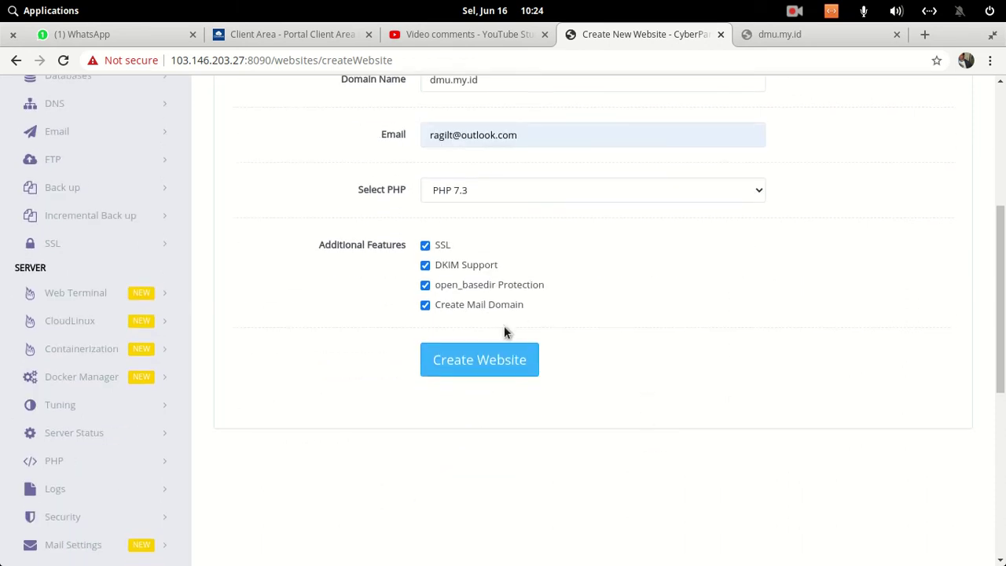
- Create the dmu.my.id website and wait for 'Successfully Installed.'
click(485, 368)
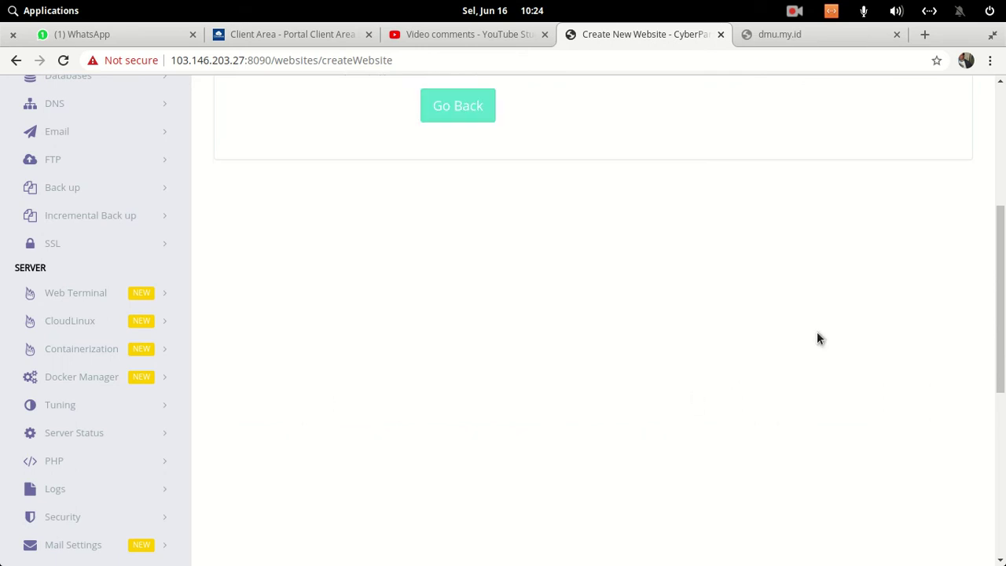
scroll(534, 354, up, 8)
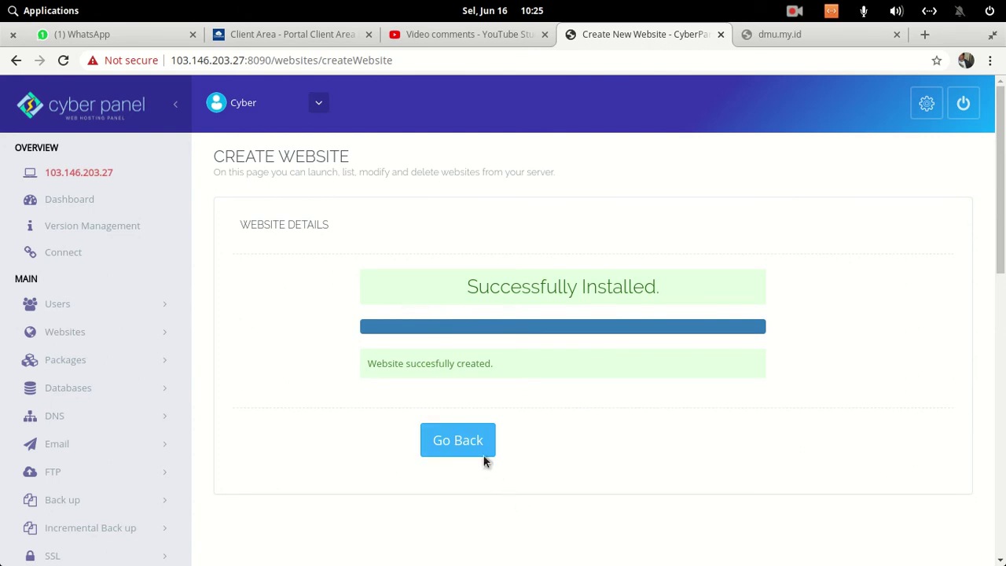
click(811, 37)
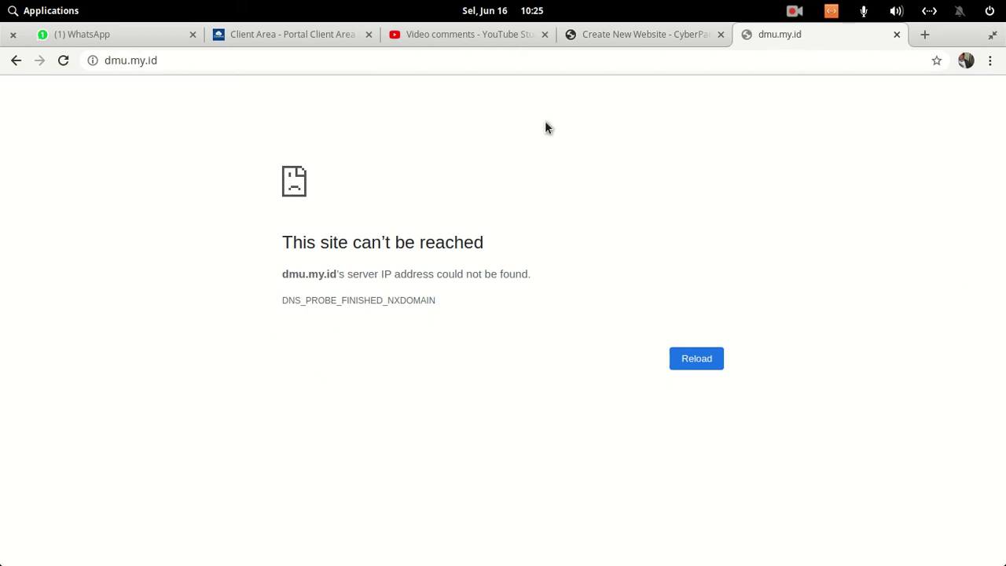
click(62, 61)
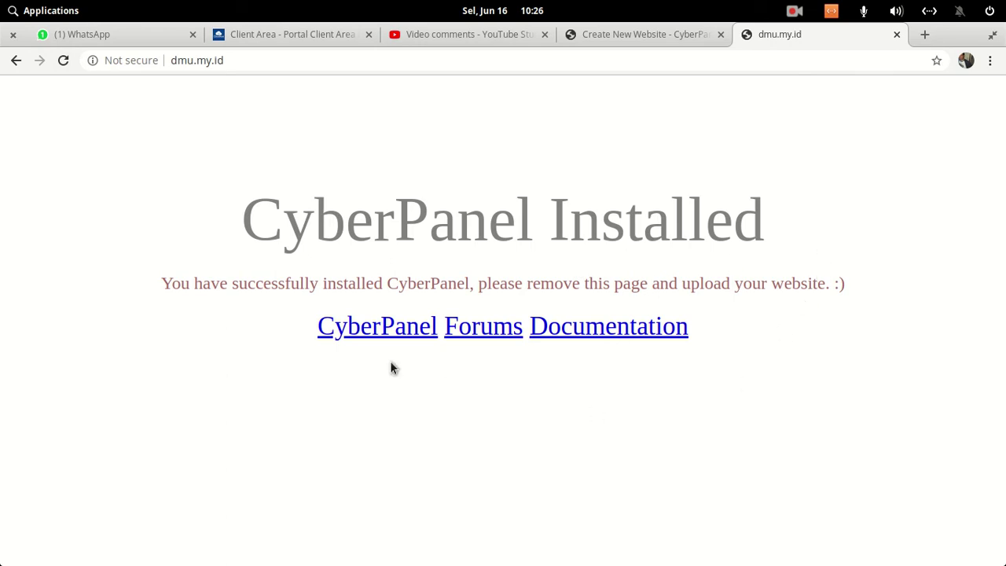
click(303, 60)
key(Home)
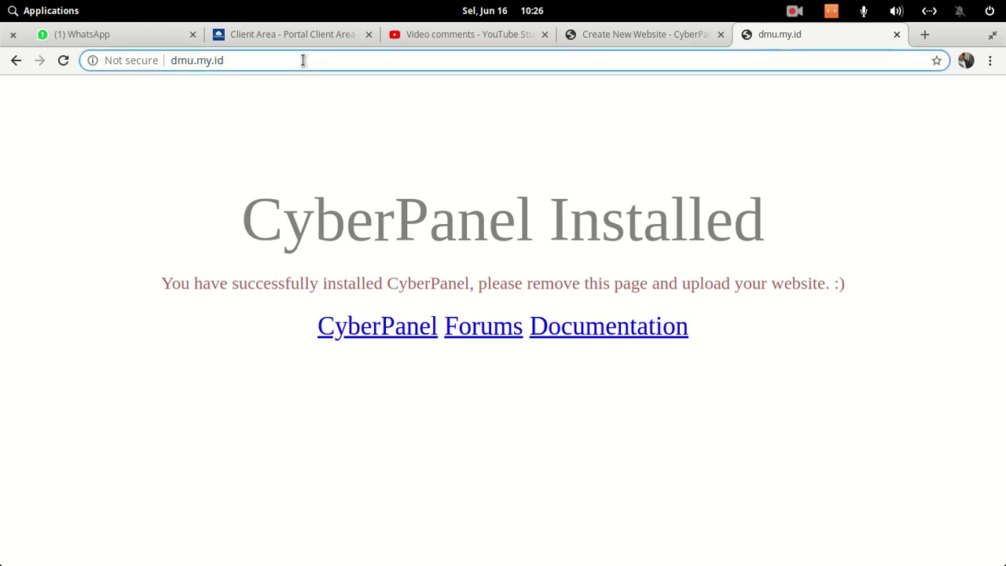
text(htt)
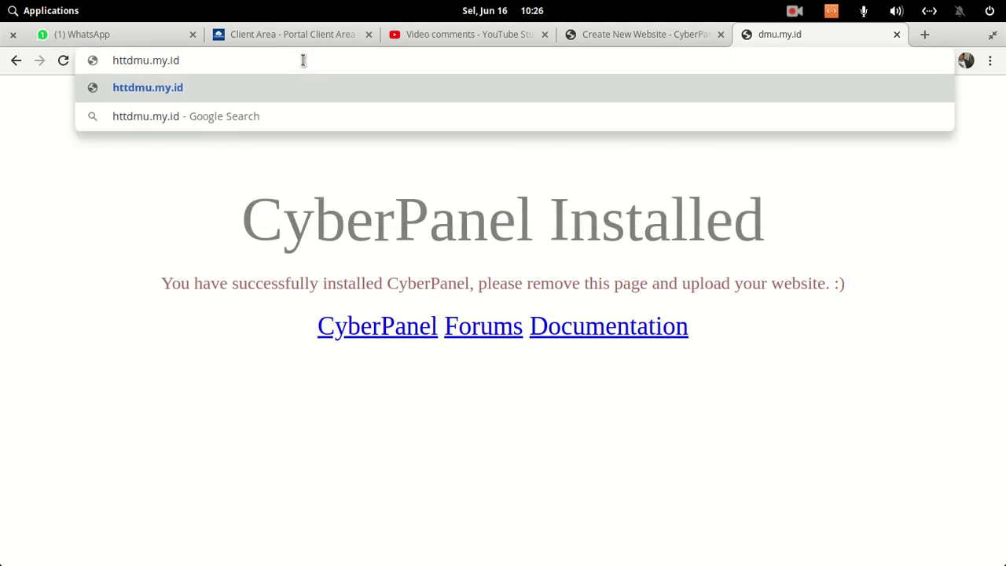
text(ps://)
key(Return)
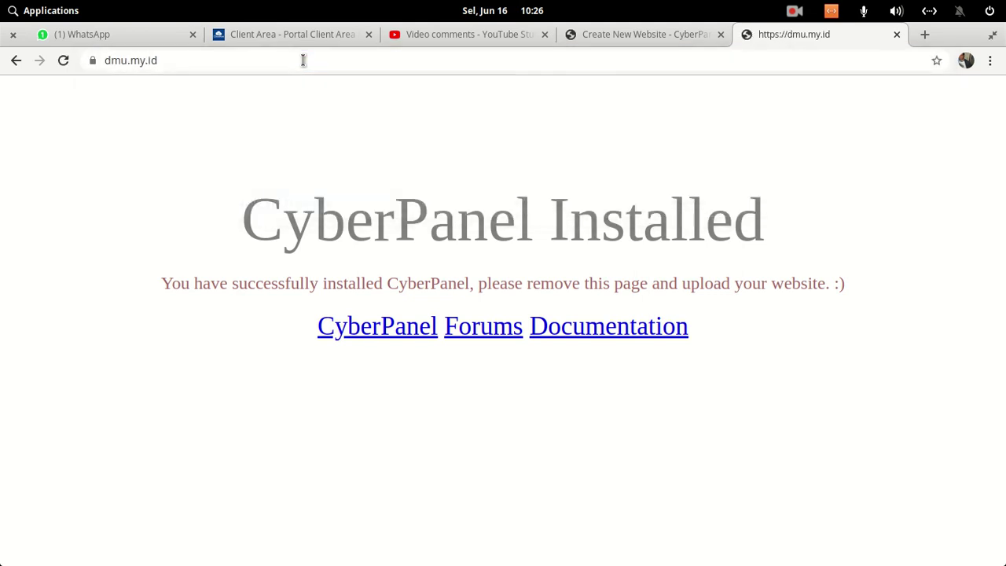
- Inspect the site's Let's Encrypt certificate issuer and expiry, then return to CyberPanel
click(92, 63)
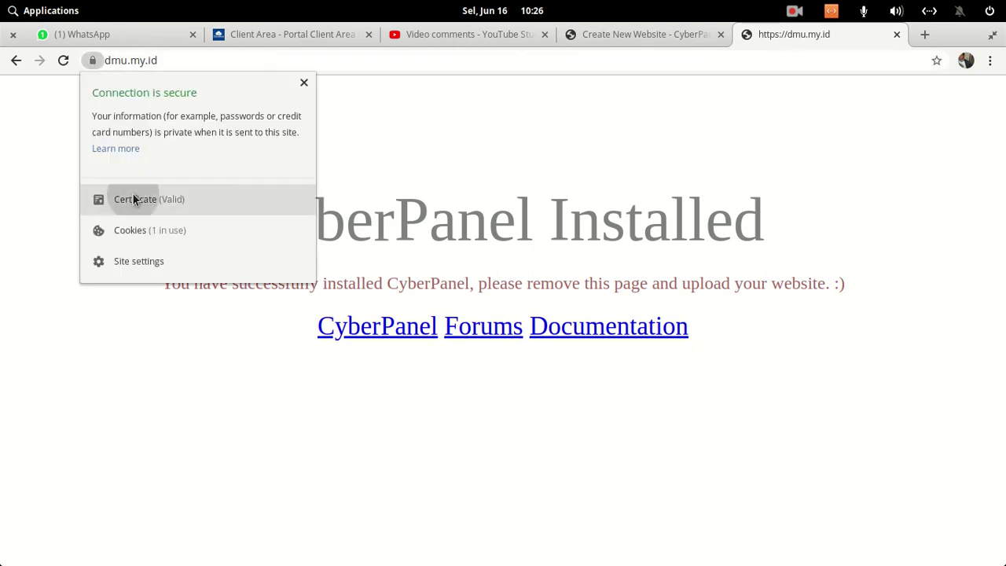
click(135, 199)
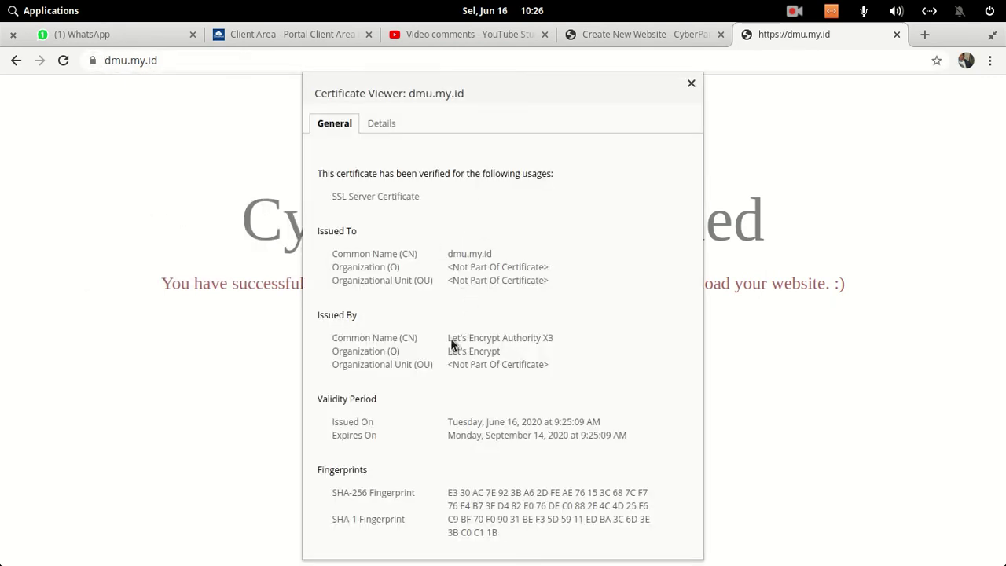
drag(450, 339, 546, 353)
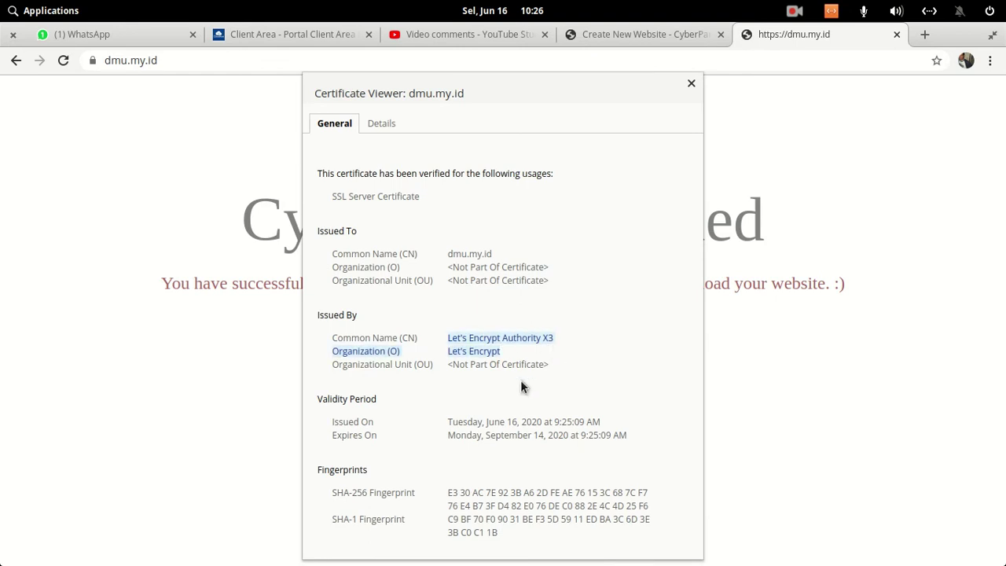
double_click(534, 435)
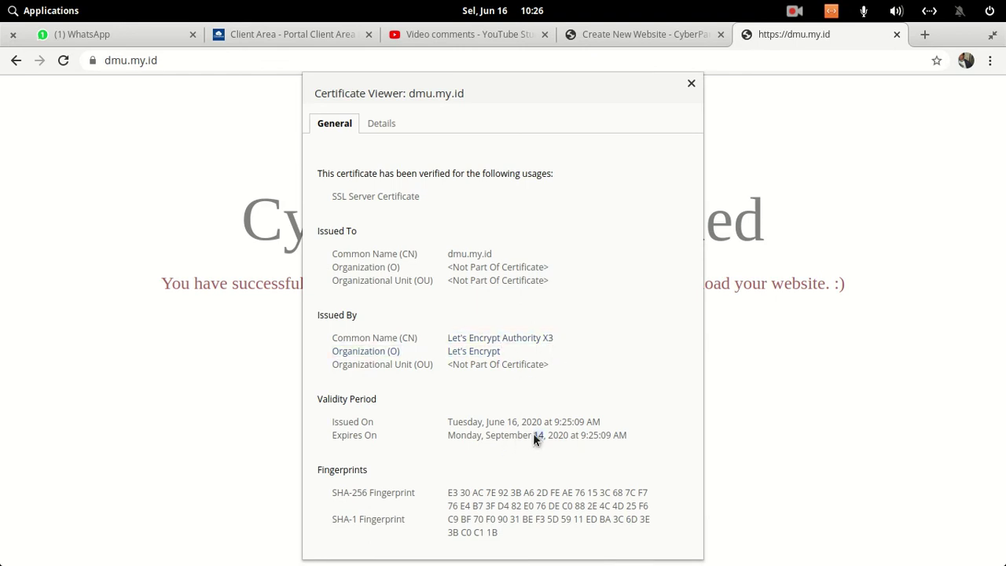
click(697, 83)
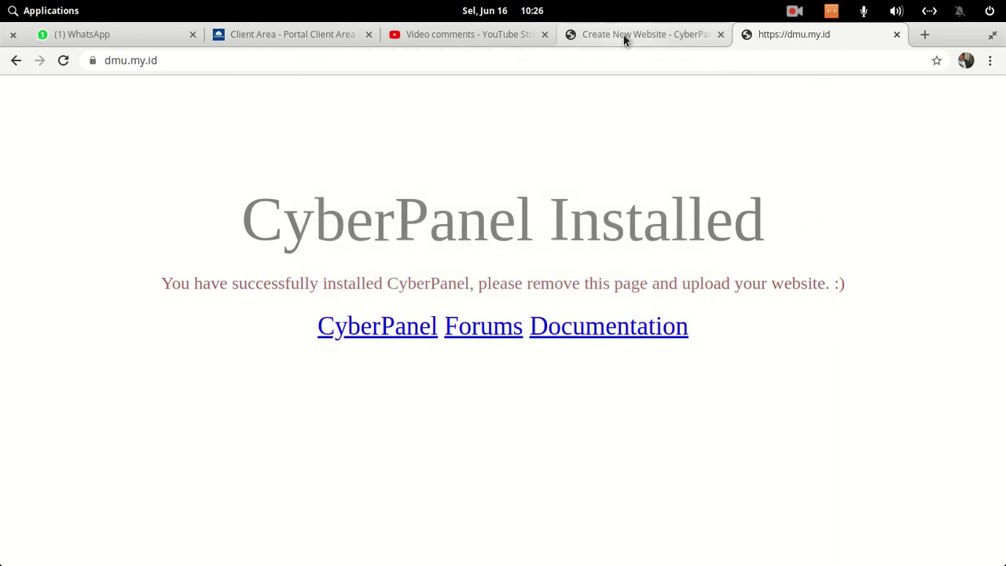
click(623, 34)
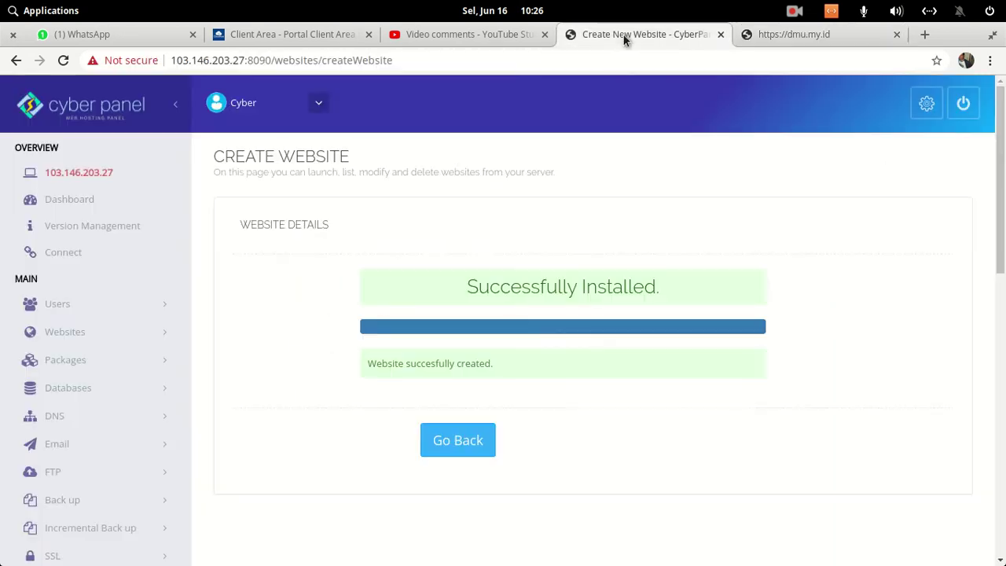
- Go back and open Websites > List Websites, showing dmu.my.id as Active
click(475, 456)
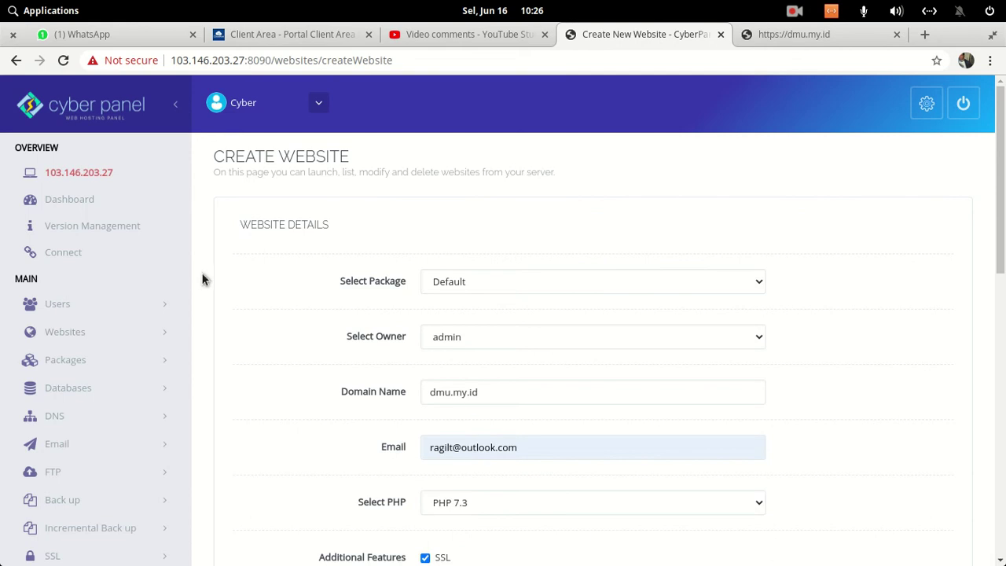
scroll(238, 260, down, 1)
scroll(238, 260, down, 2)
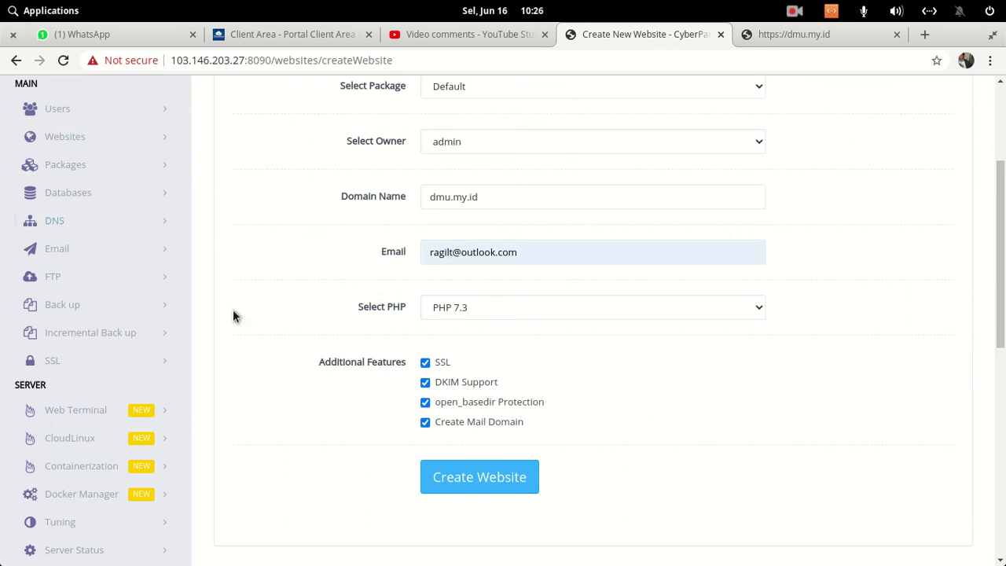
scroll(234, 313, up, 2)
scroll(233, 314, up, 1)
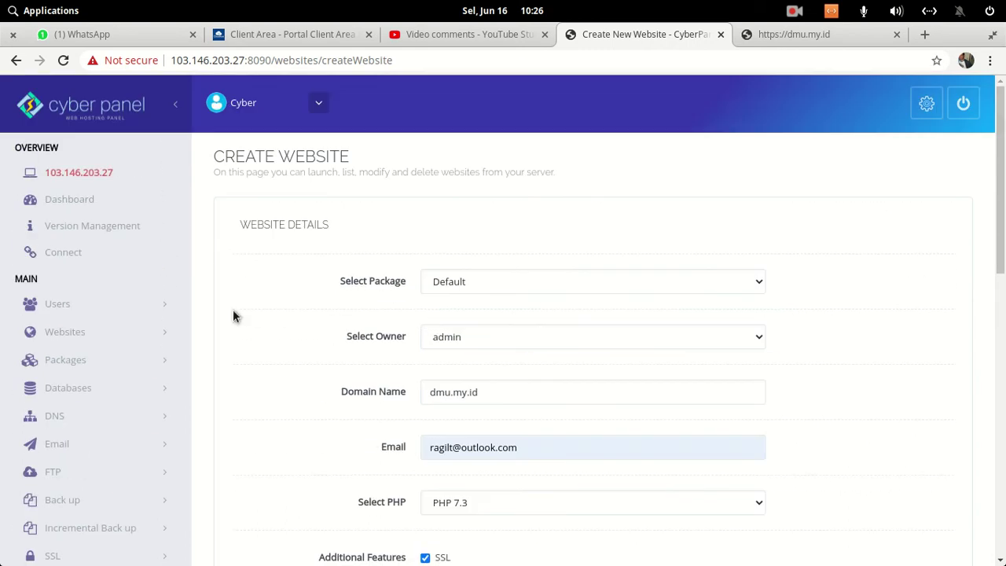
click(118, 339)
click(82, 388)
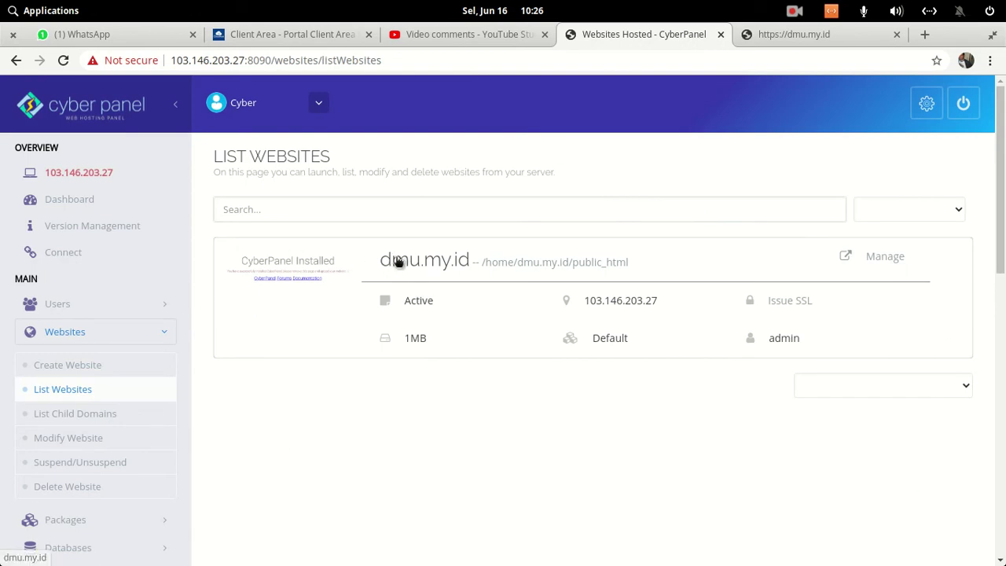
- Manage dmu.my.id and review its disk usage, bandwidth and SSL validity
click(888, 259)
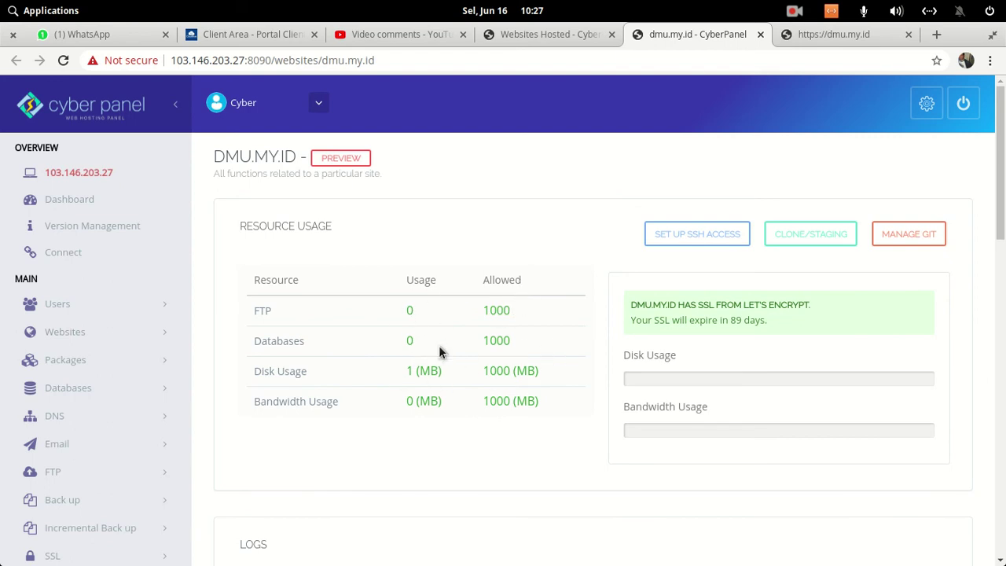
drag(490, 347, 513, 347)
scroll(539, 341, down, 3)
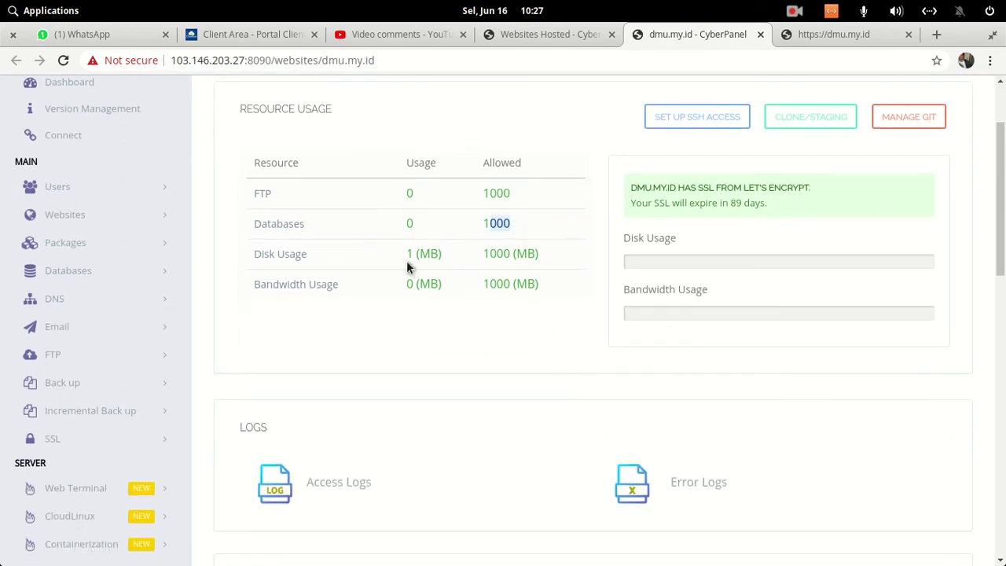
click(512, 252)
double_click(507, 285)
- Scroll the dmu.my.id page down to the WP + LSCache, Joomla, Git, Prestashop and Magento installers
scroll(516, 290, down, 3)
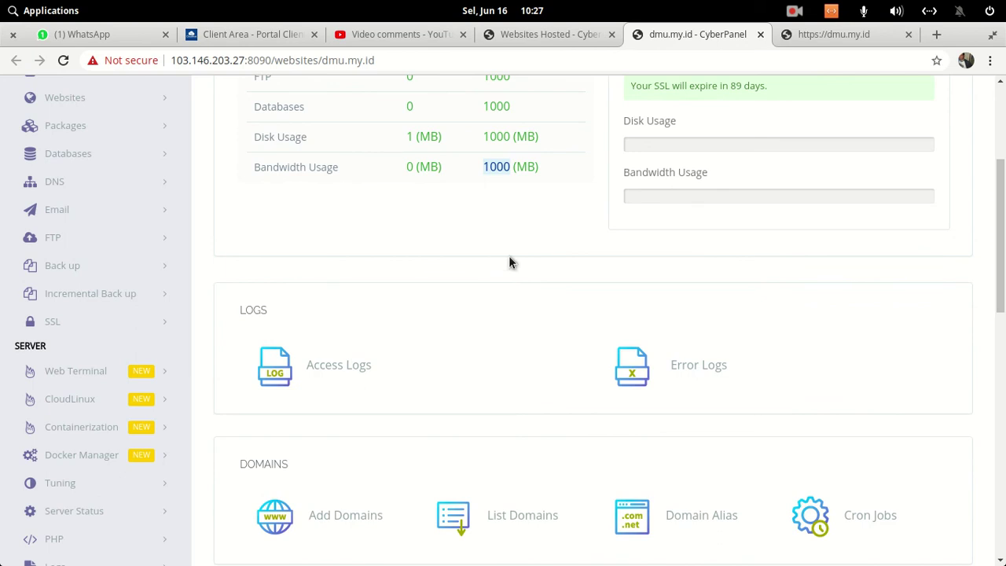
scroll(510, 262, down, 4)
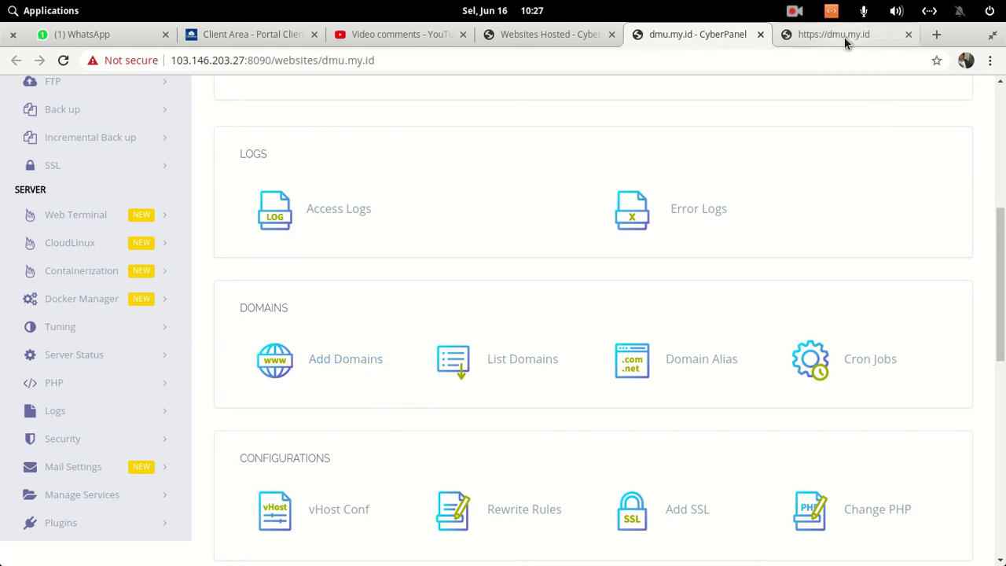
scroll(742, 277, down, 3)
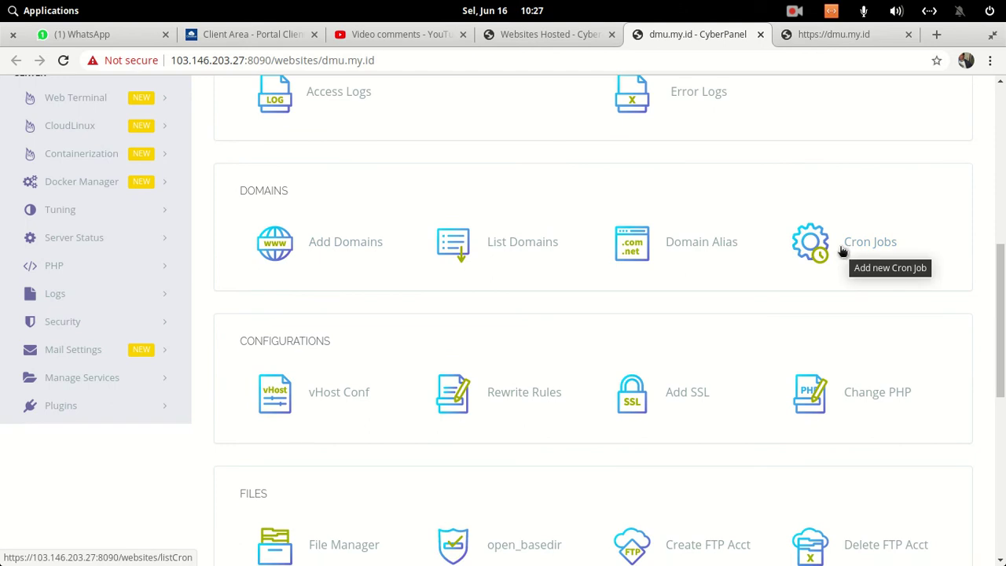
scroll(802, 267, down, 4)
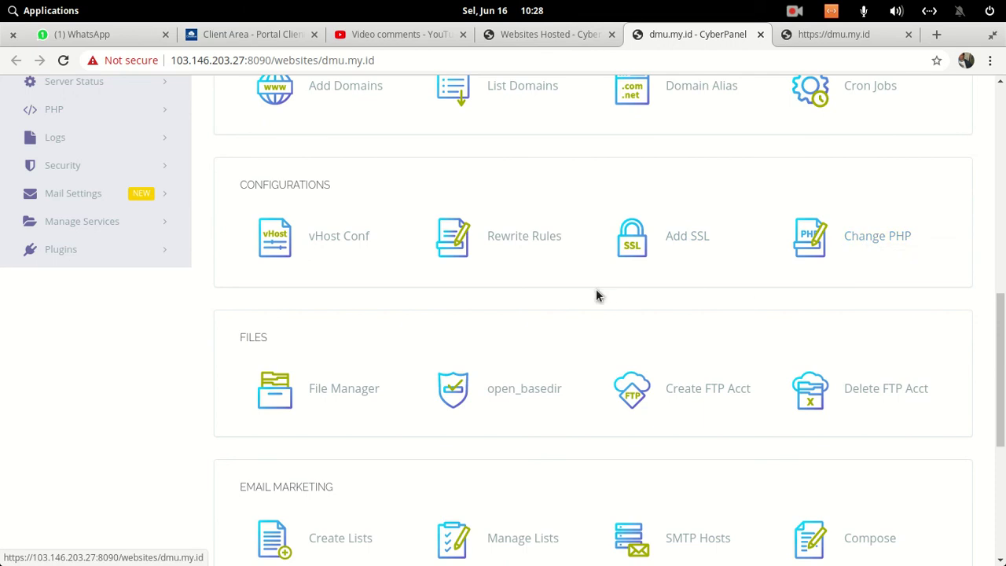
scroll(598, 294, down, 3)
scroll(665, 259, down, 5)
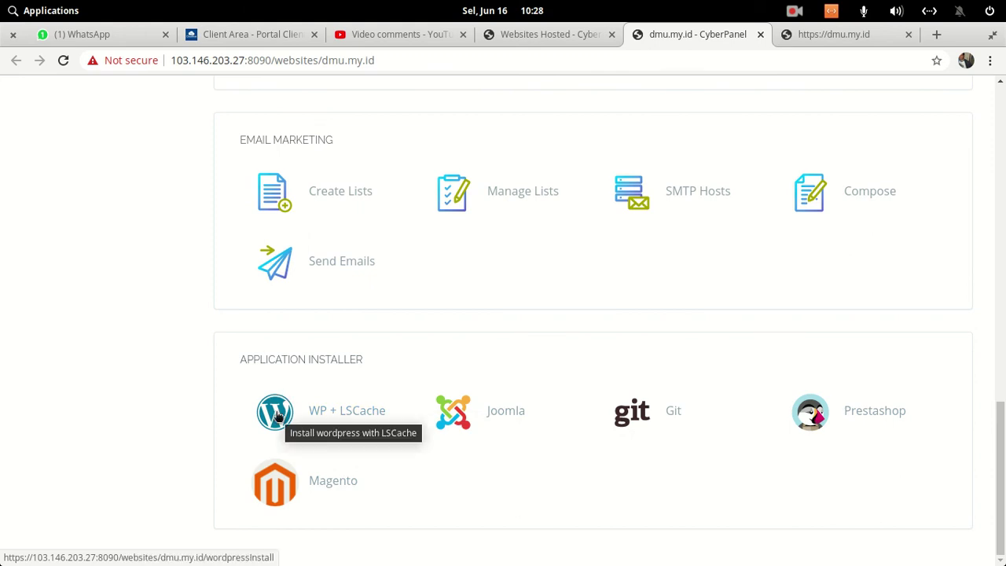
- Open the WordPress with LSCache installer and enter the blog title 'DMinor Update Website Test'
click(278, 417)
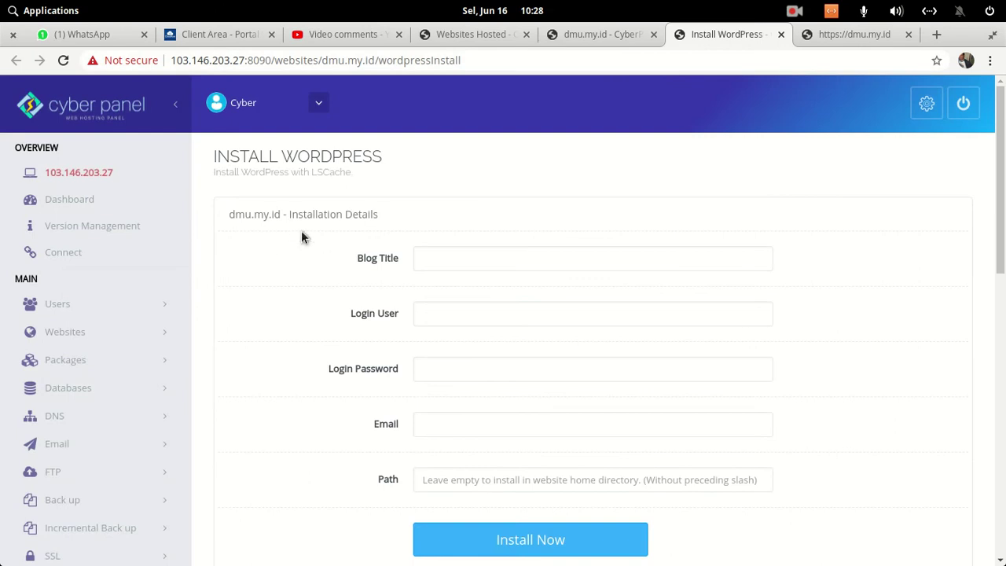
click(501, 257)
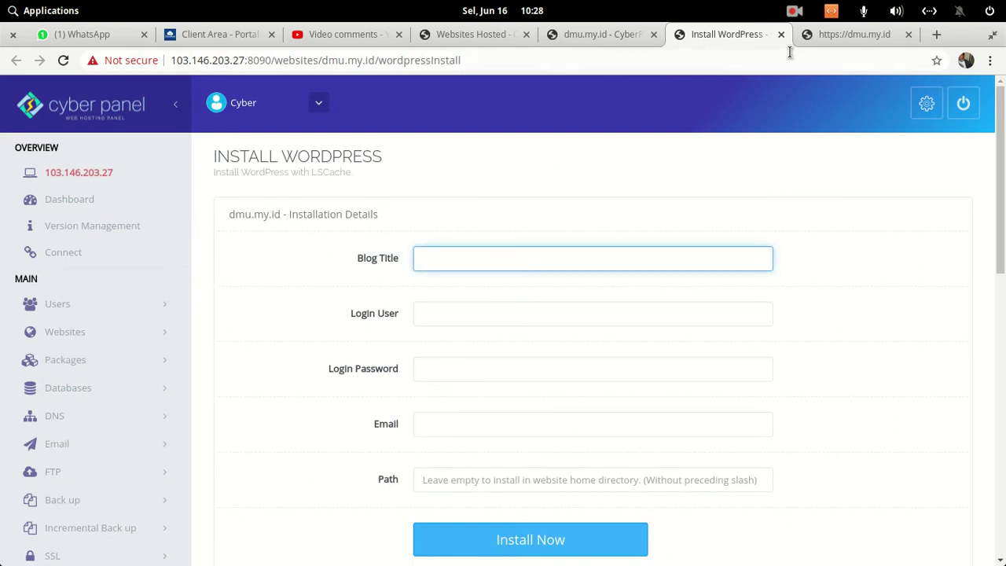
click(832, 32)
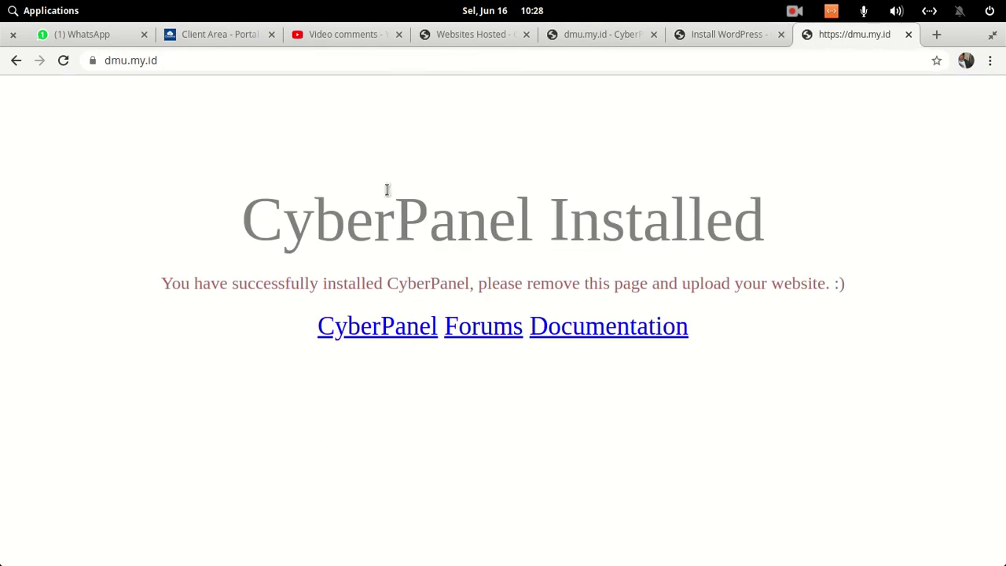
click(720, 33)
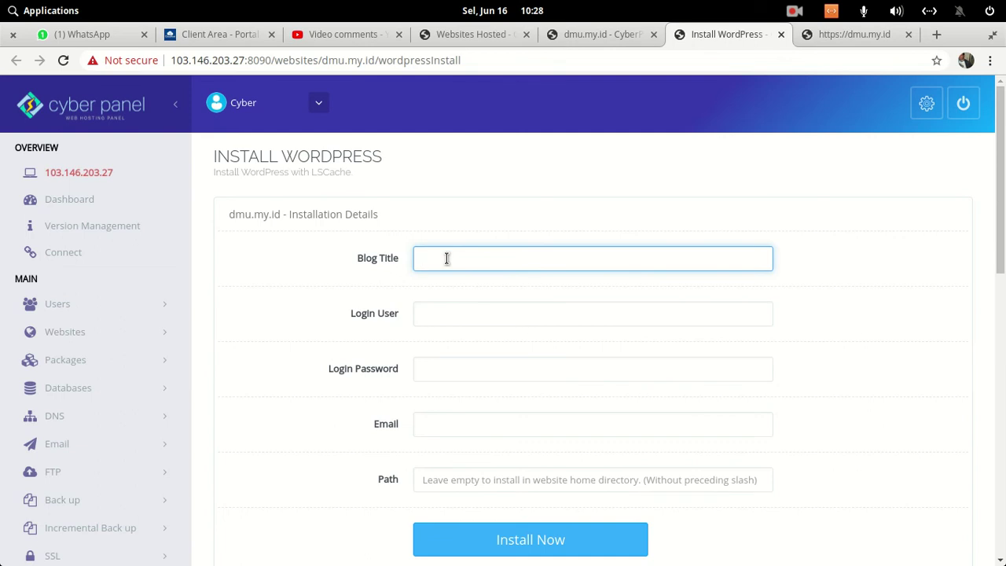
text(S)
text(DMINOR)
text( U)
key(BackSpace)
key(BackSpace)
key(BackSpace)
text(inor Update Website Test)
- Fill in login user admin, the login password and the admin e-mail address
click(476, 315)
text(admin)
key(Tab)
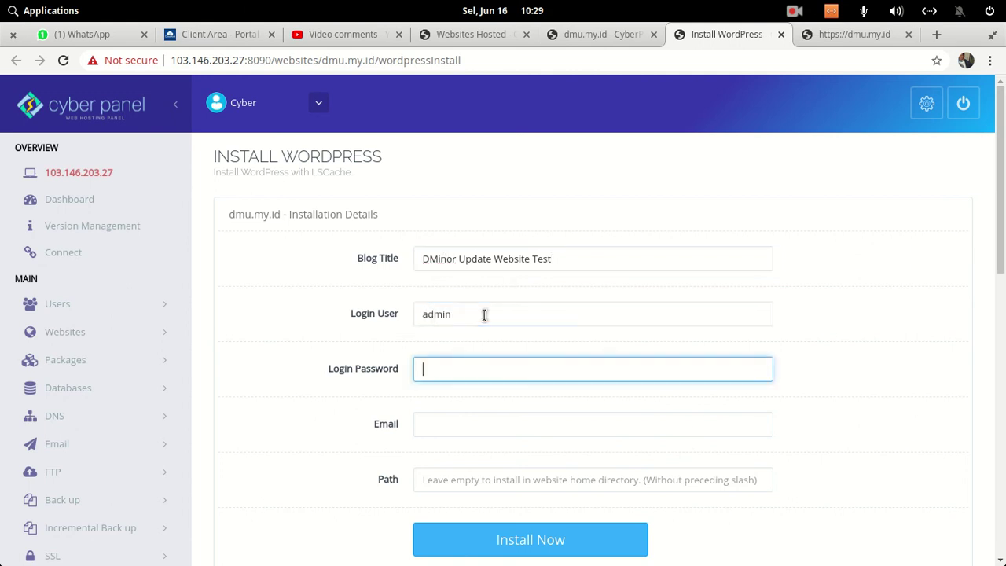
text(•••••)
click(475, 431)
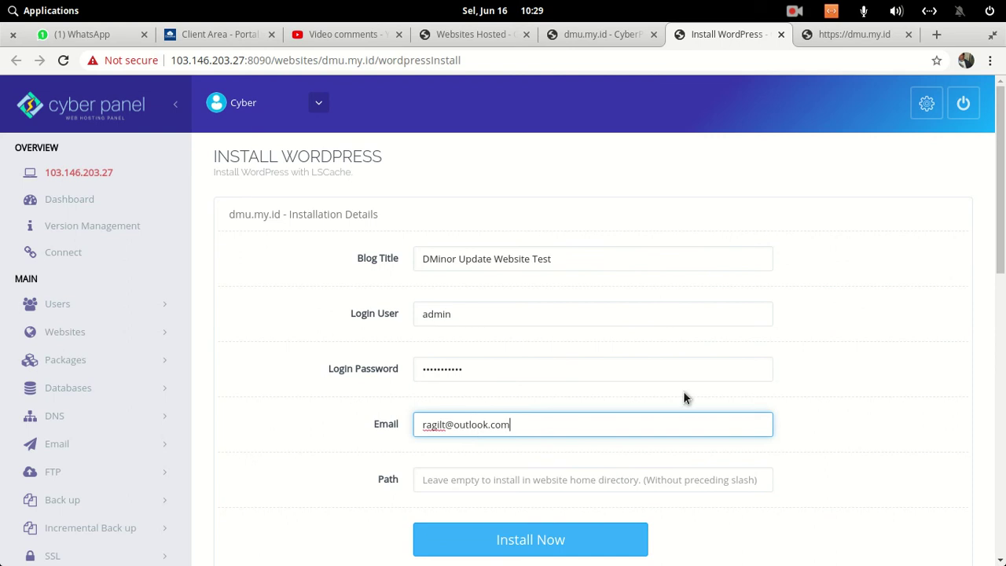
scroll(692, 362, down, 4)
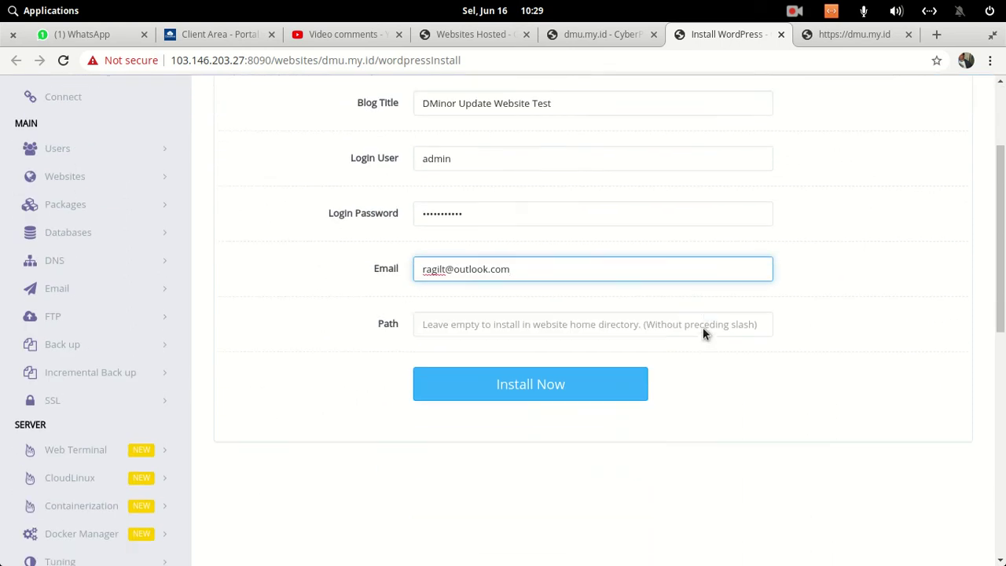
click(430, 325)
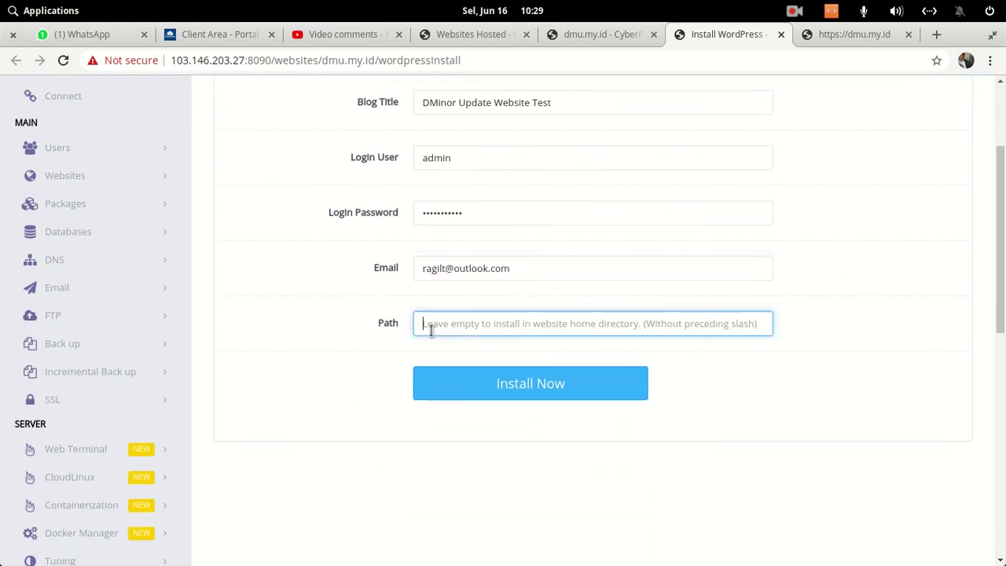
- Enter blog as the WordPress install path
click(850, 34)
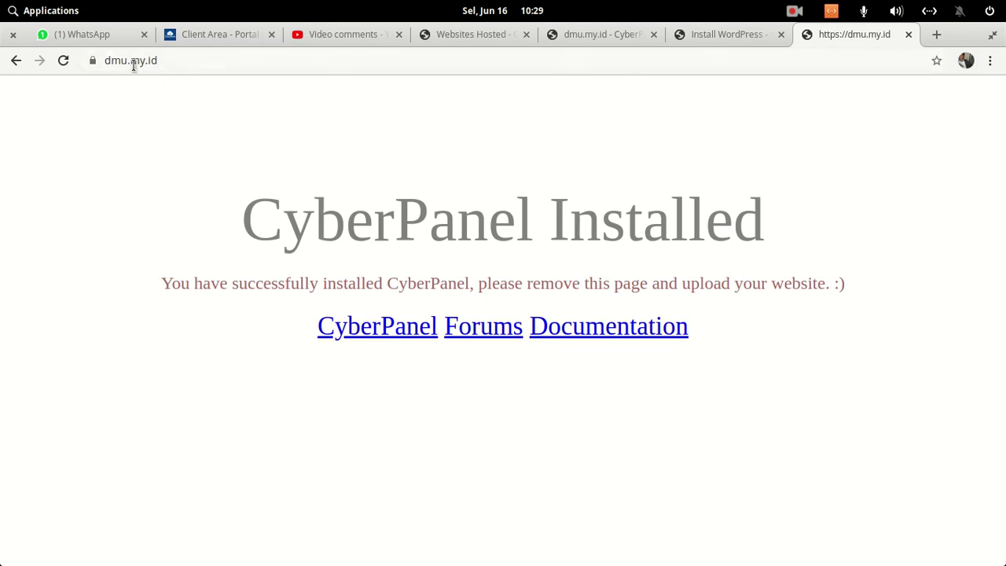
click(721, 36)
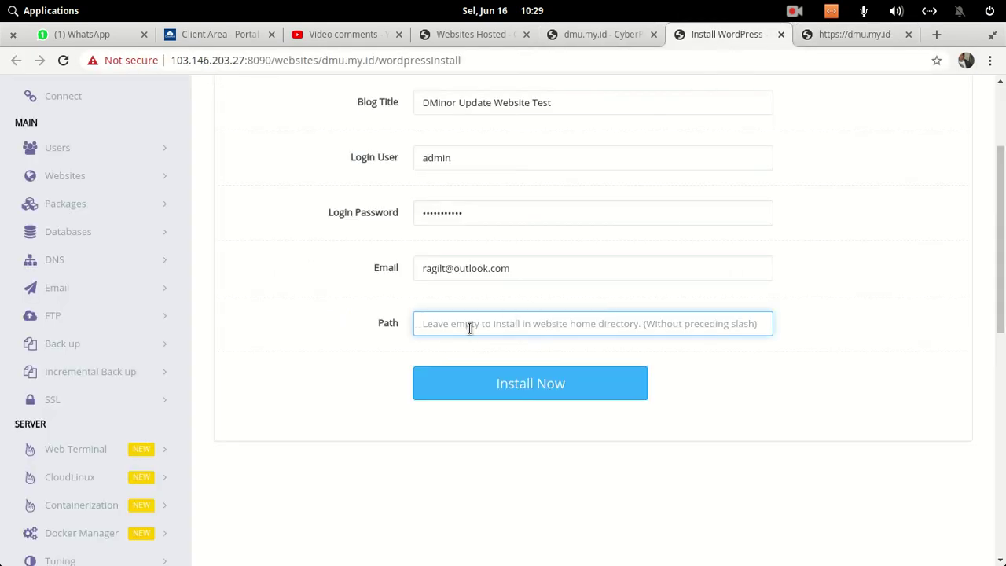
text(b)
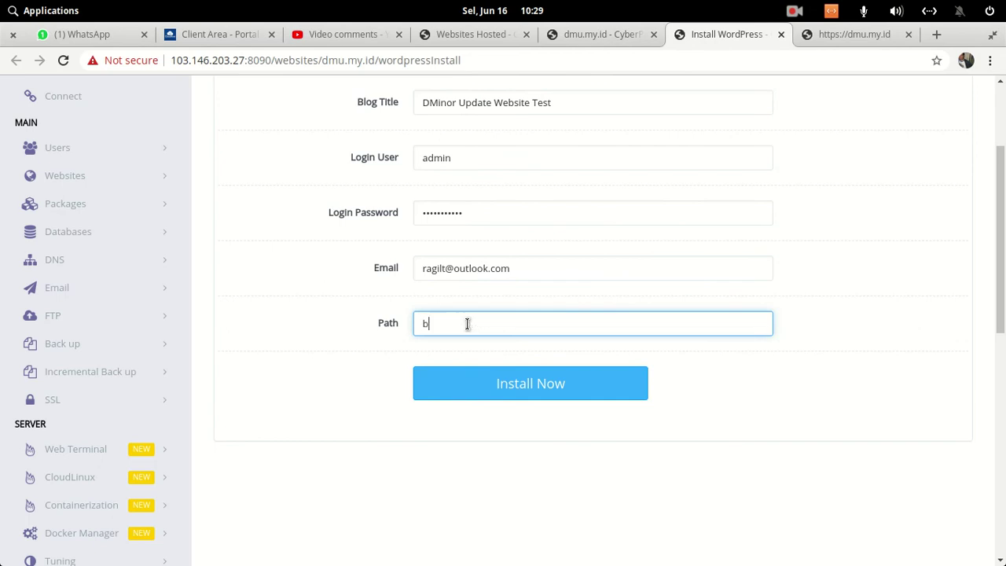
text(log)
- On the dmu.my.id tab, append /blog to the site address, then delete the typed text
click(847, 36)
click(267, 63)
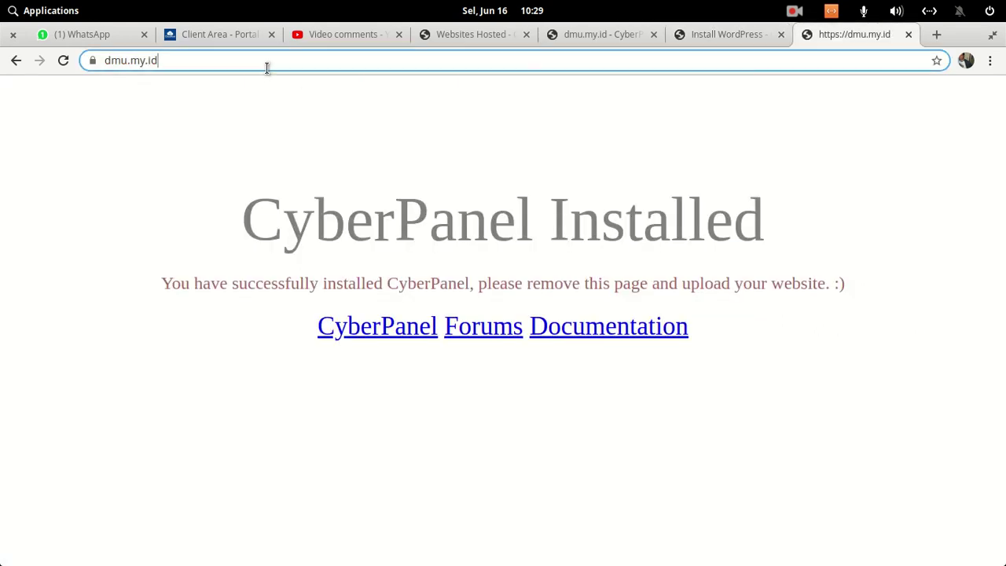
click(276, 61)
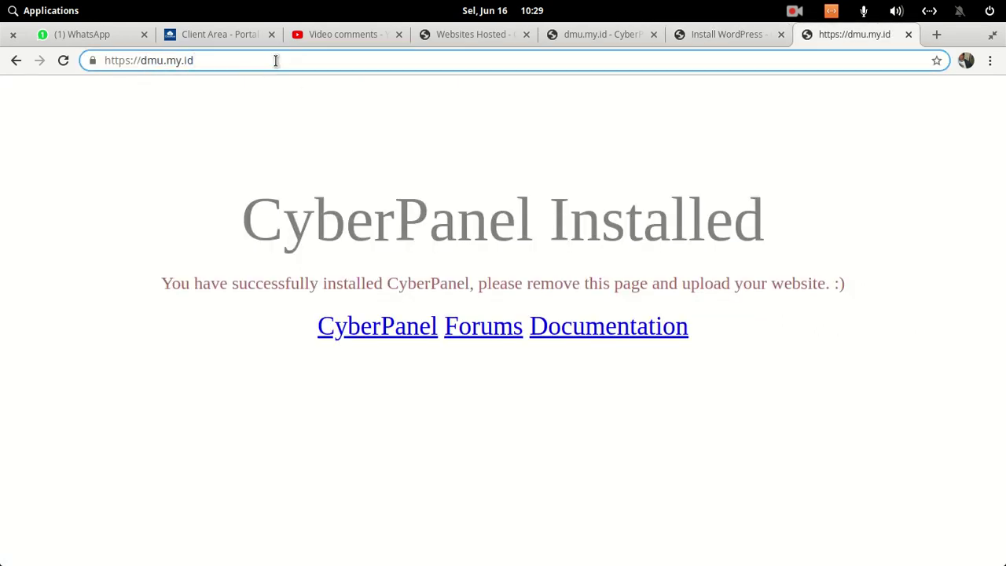
text(/blog)
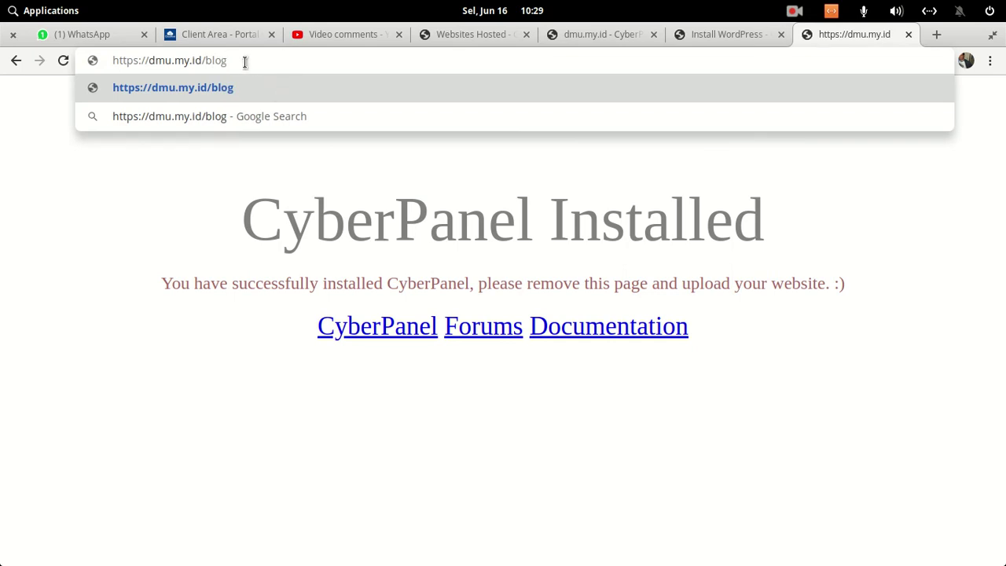
key(BackSpace)
key(BackSpace)
key(BackSpace)
key(BackSpace)
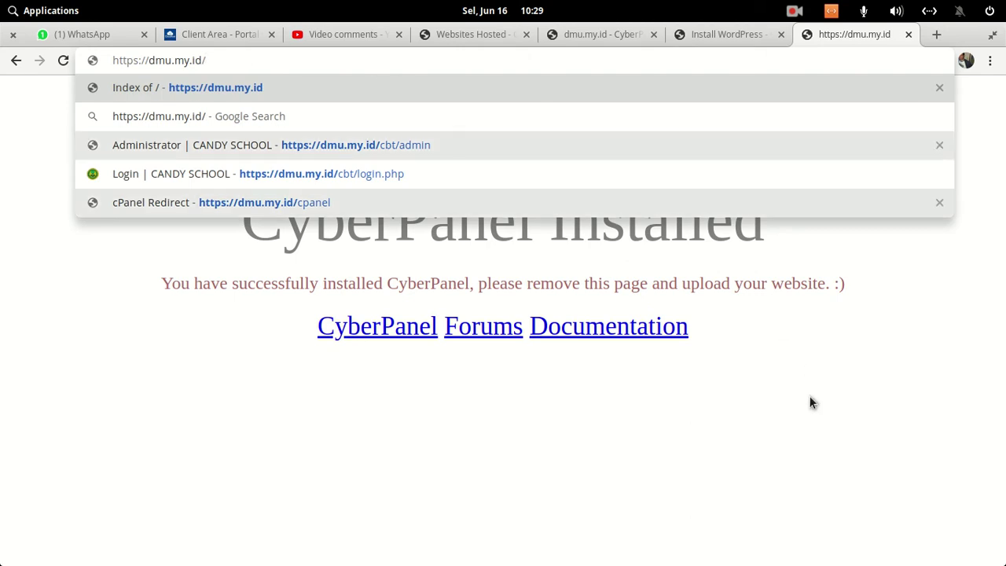
click(811, 401)
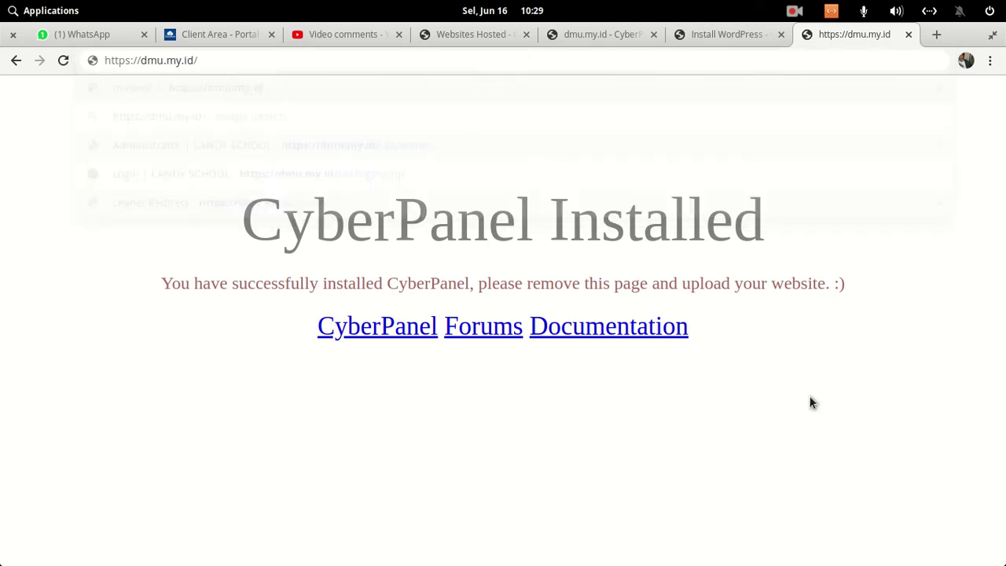
click(724, 33)
drag(479, 319, 379, 313)
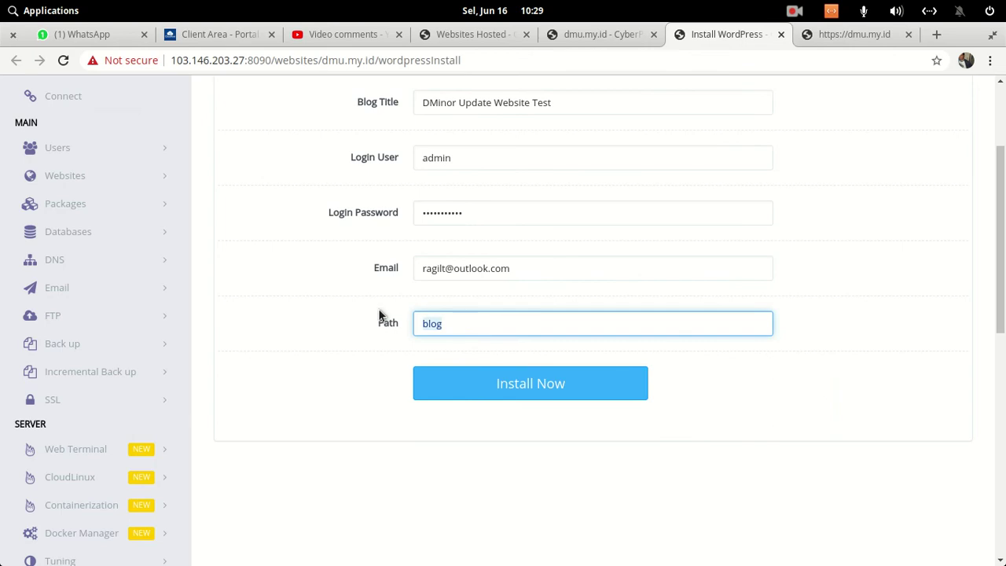
key(BackSpace)
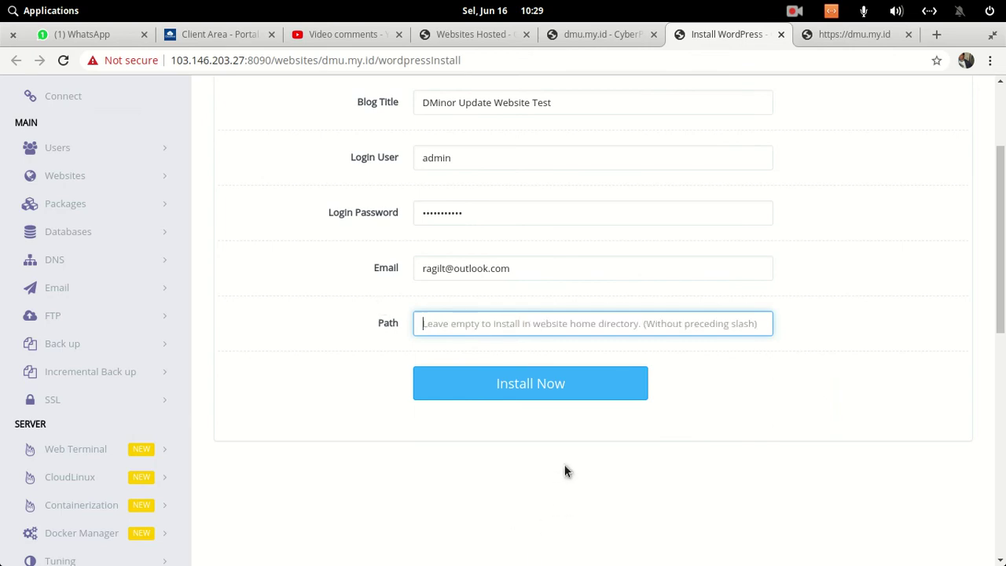
click(521, 395)
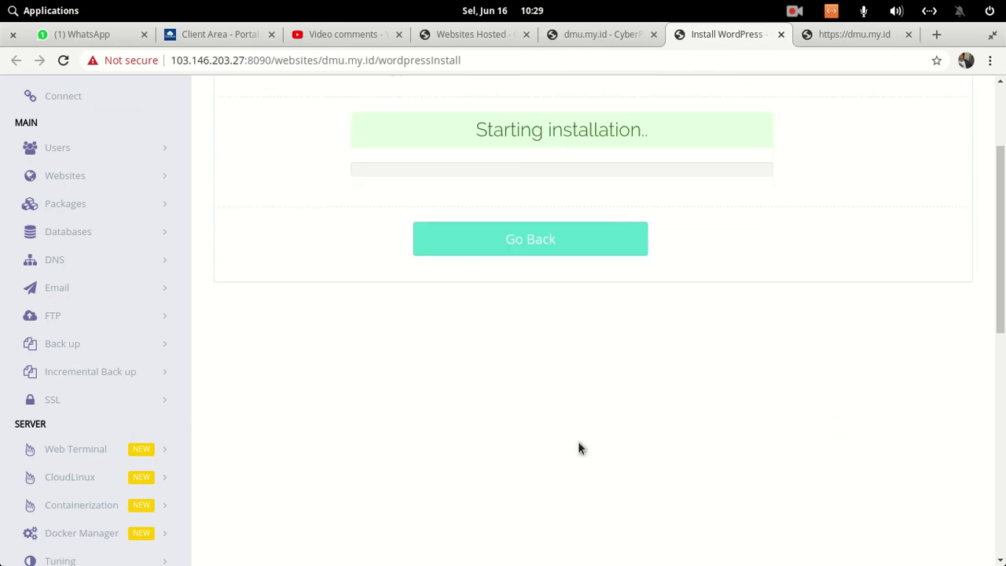
scroll(535, 338, up, 3)
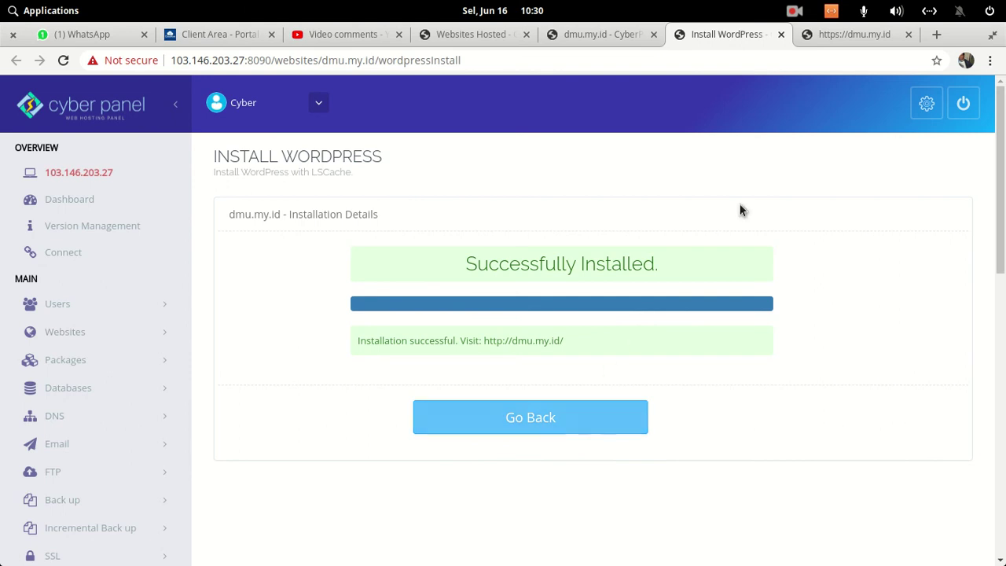
- Reload dmu.my.id to see the live DMinor Update Website Test site and its Hello world! post
click(828, 35)
click(458, 63)
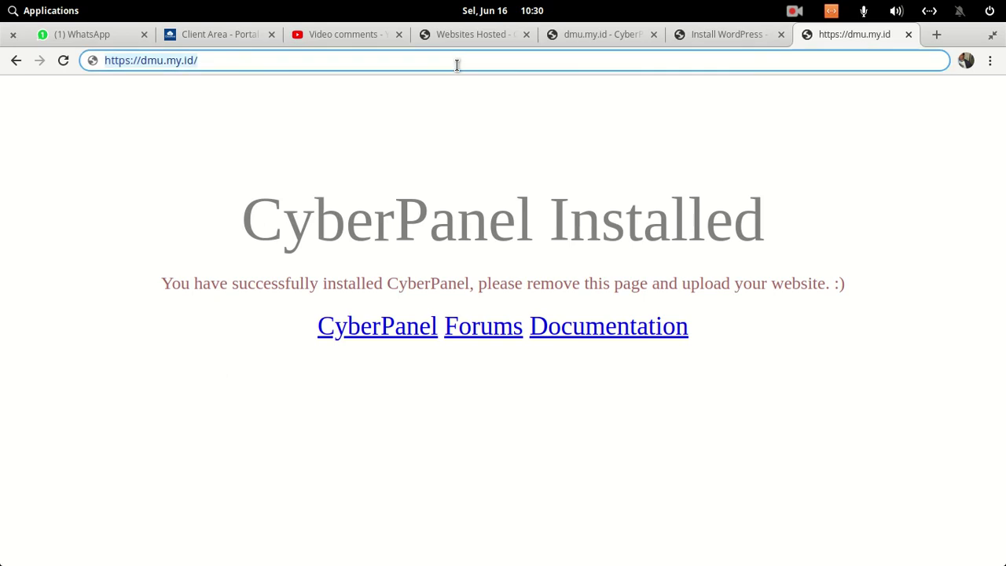
key(Return)
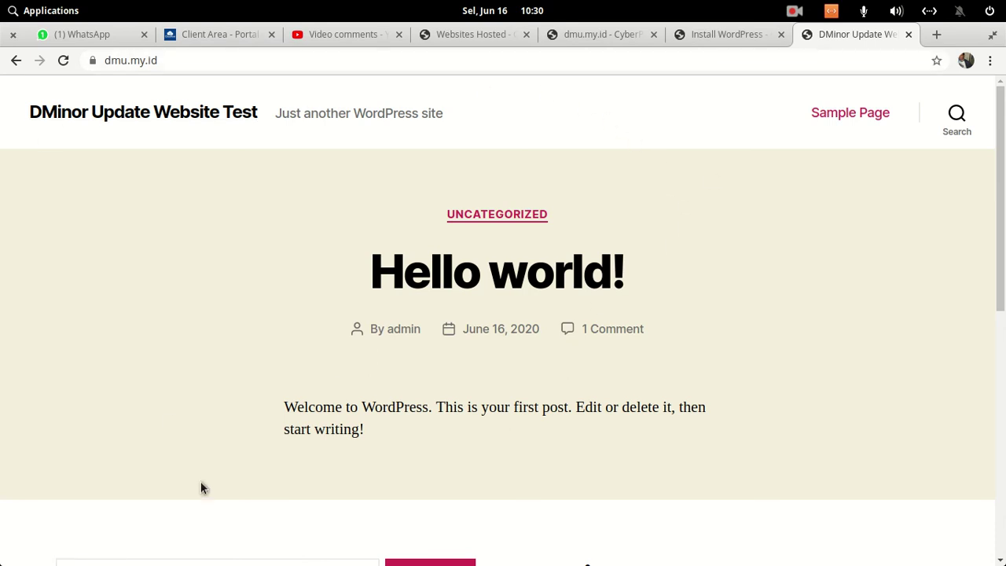
scroll(583, 234, down, 7)
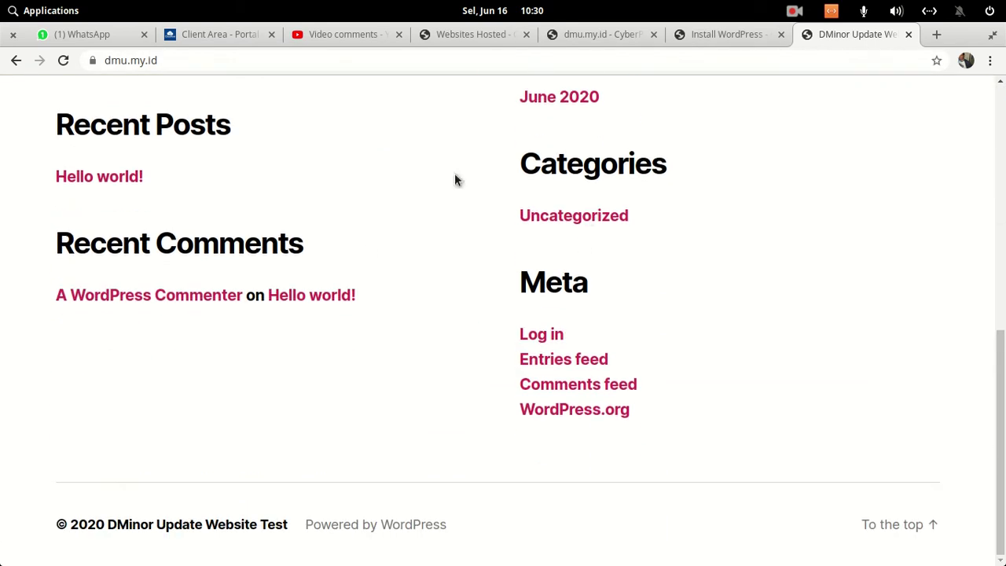
scroll(642, 240, up, 8)
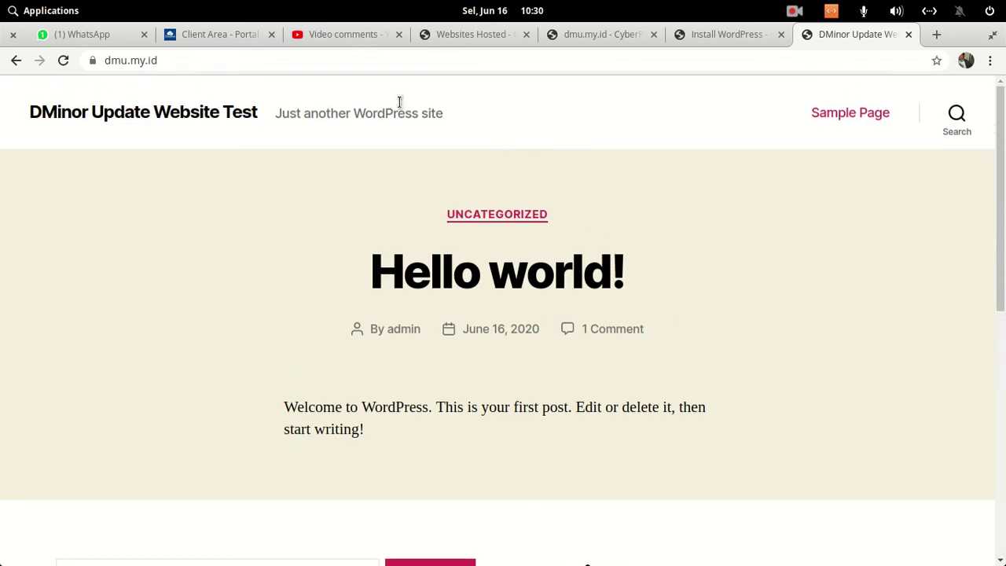
click(316, 62)
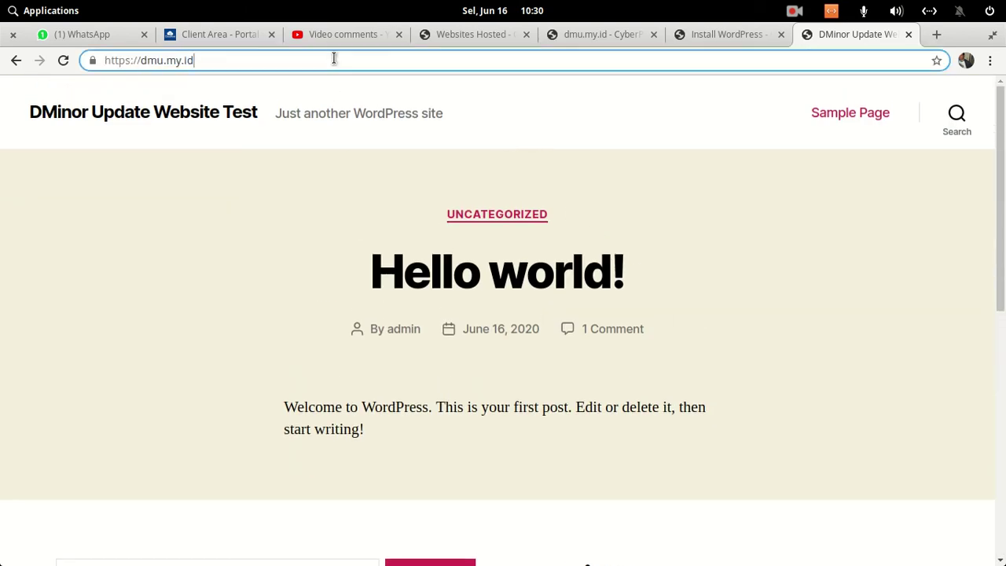
- Go to dmu.my.id/wp-admin and sign in as admin with the account password
text(/)
text(wp-admin)
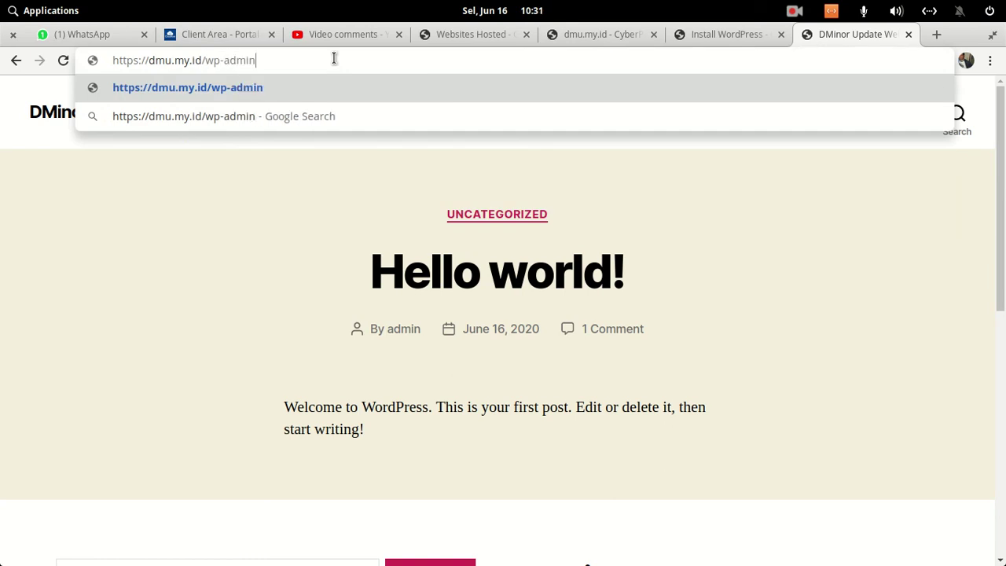
key(Return)
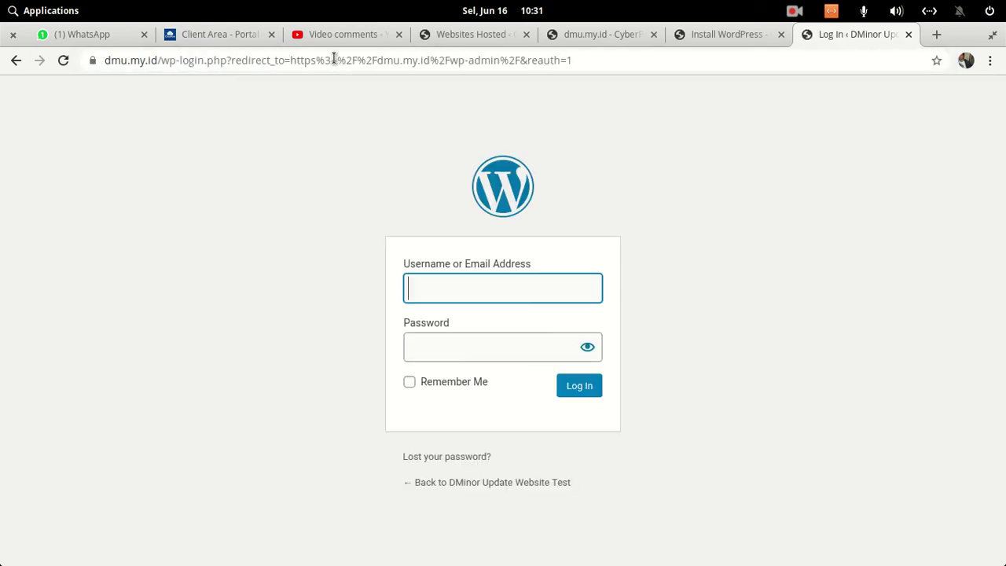
text(admin)
key(Tab)
text(***********)
key(Return)
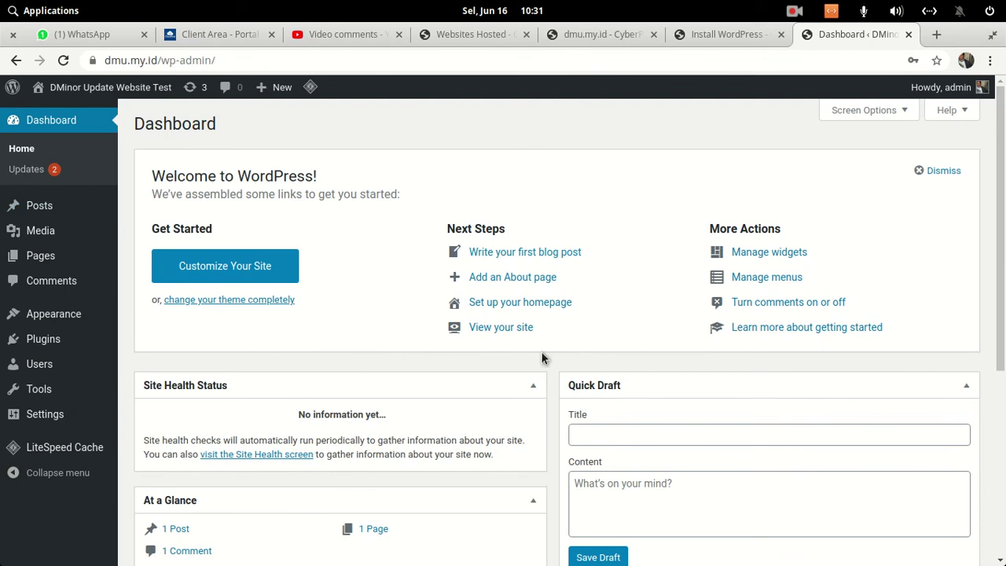
- Under Themes > Add New, browse the Popular themes and activate Hestia
scroll(542, 357, down, 4)
mouse_move(68, 313)
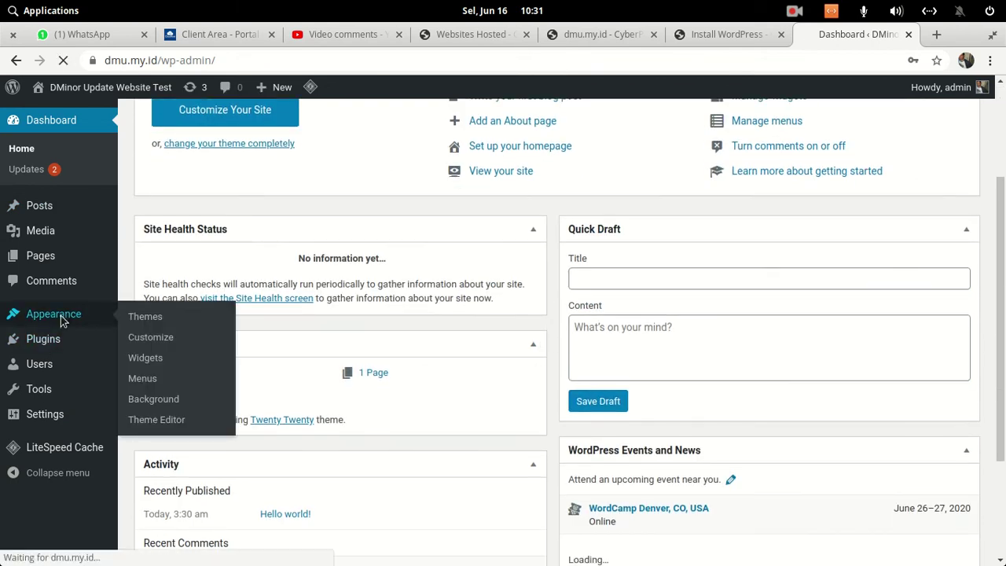
click(140, 317)
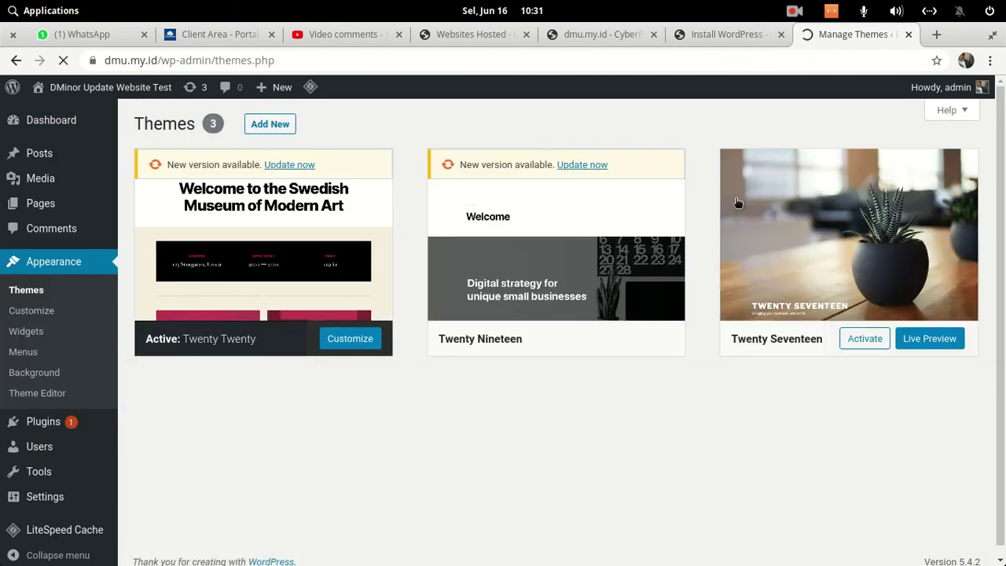
click(279, 127)
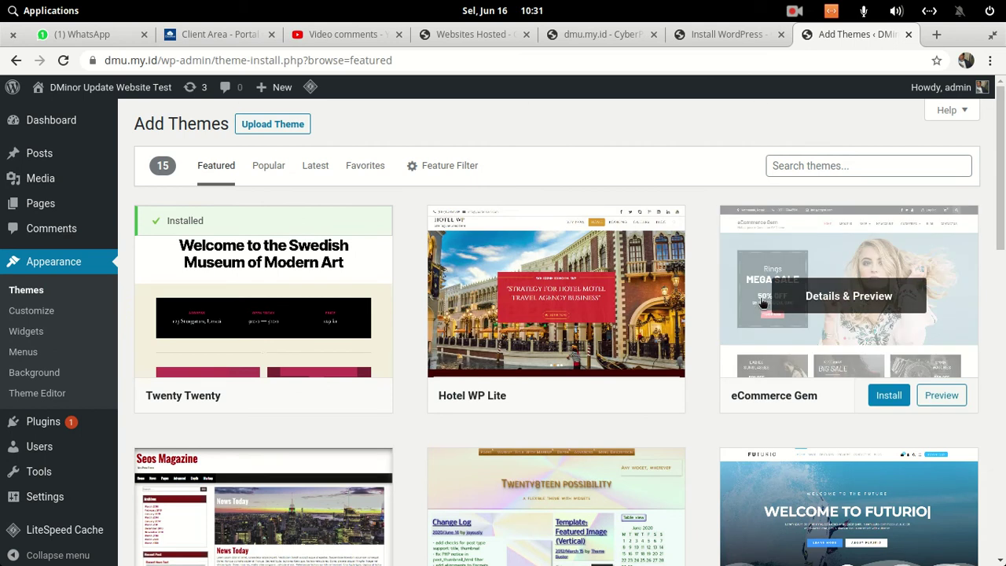
scroll(753, 292, down, 4)
scroll(753, 291, down, 6)
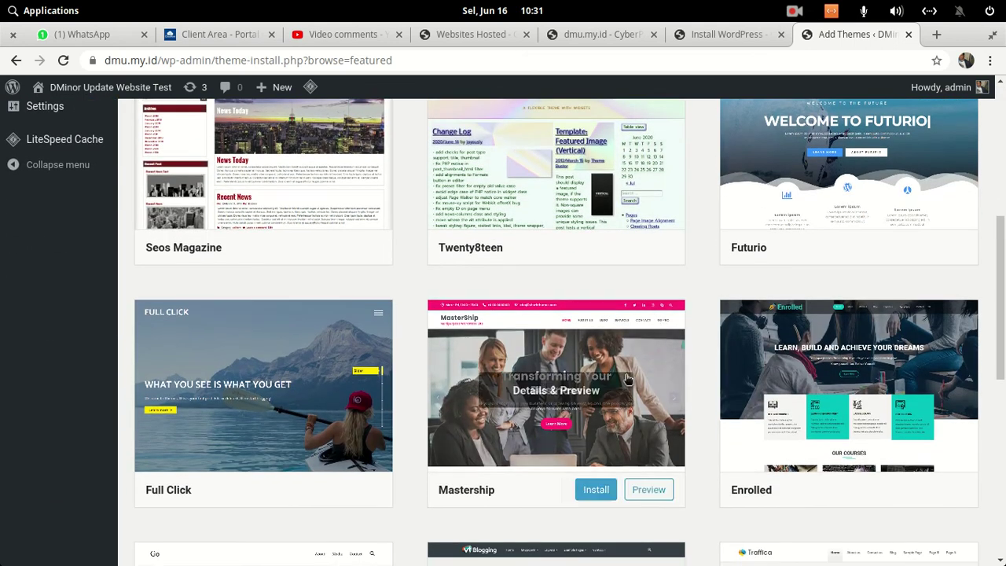
scroll(613, 384, up, 10)
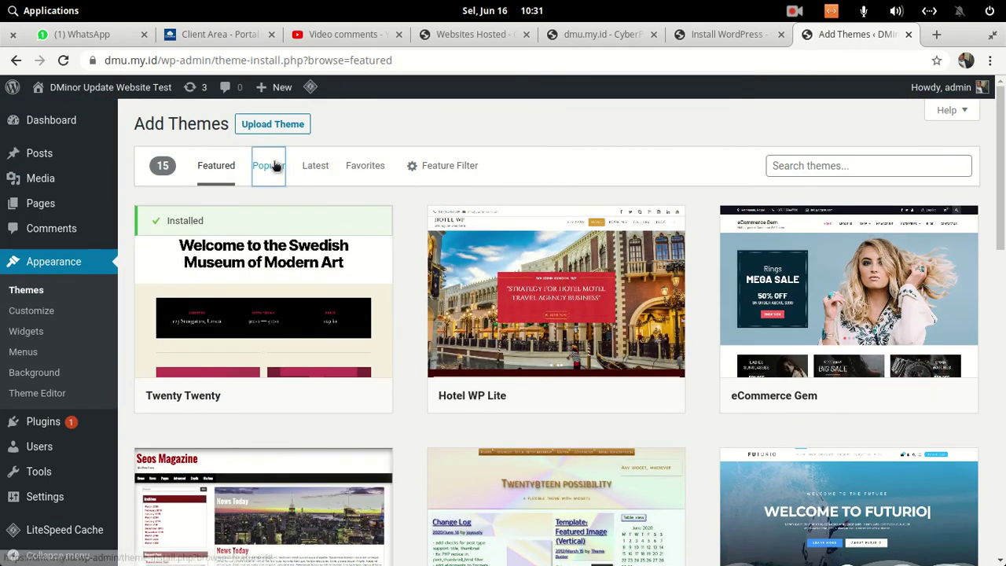
click(272, 166)
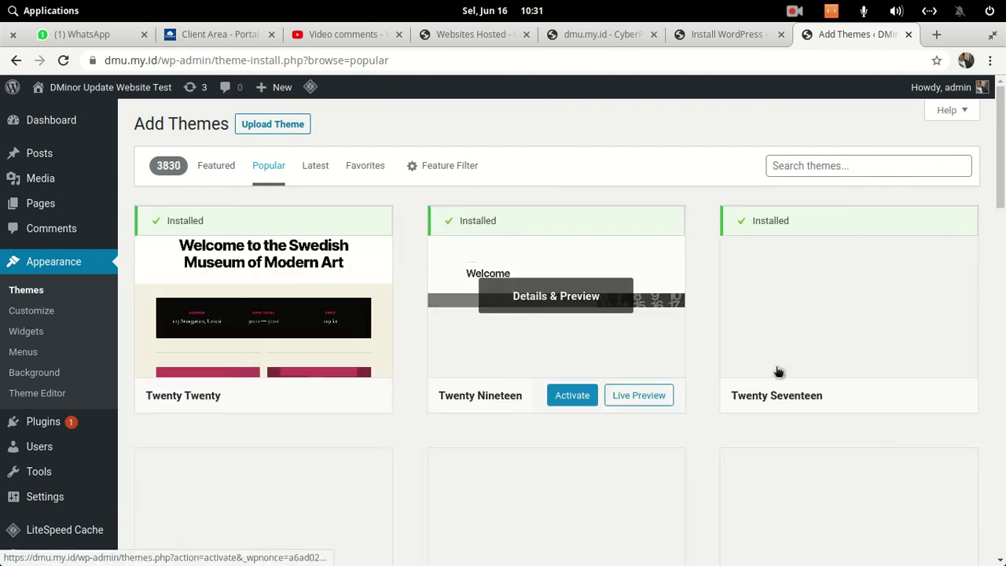
scroll(659, 342, down, 15)
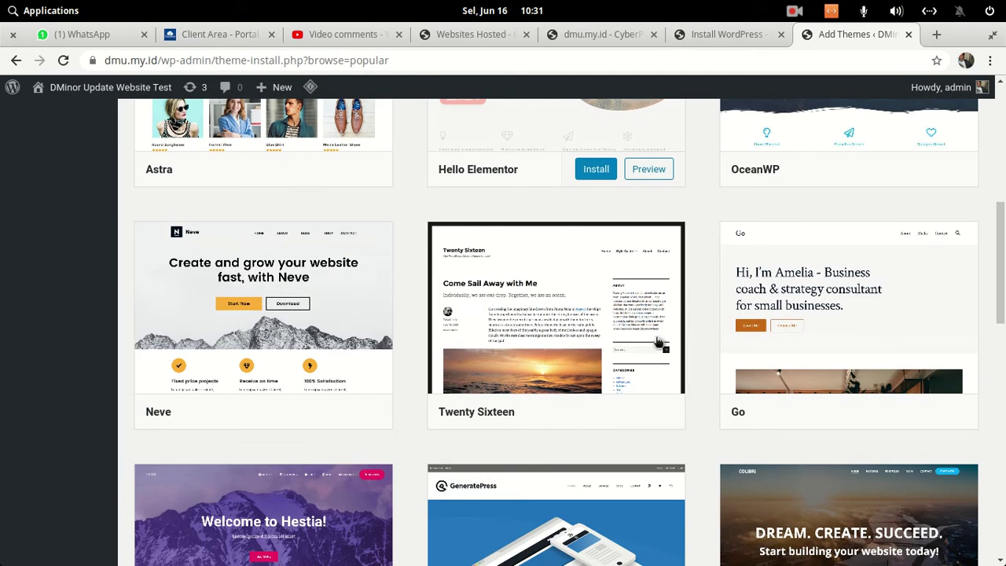
scroll(659, 342, down, 4)
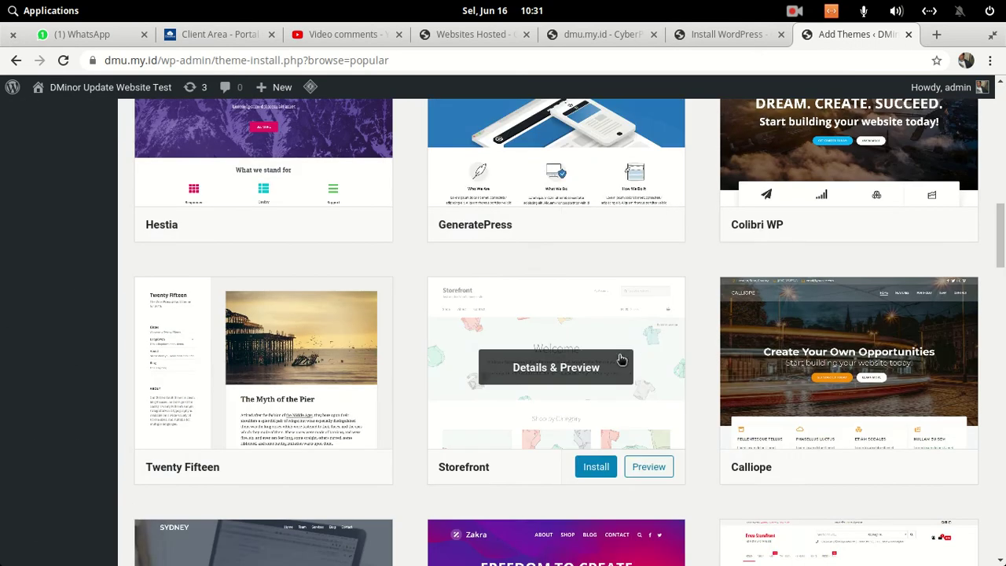
scroll(619, 359, up, 3)
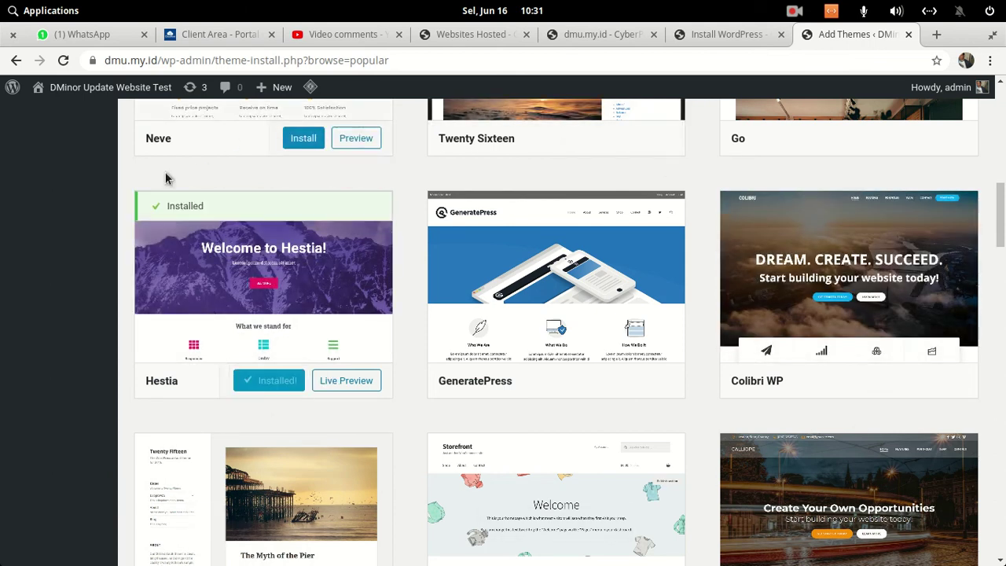
click(268, 383)
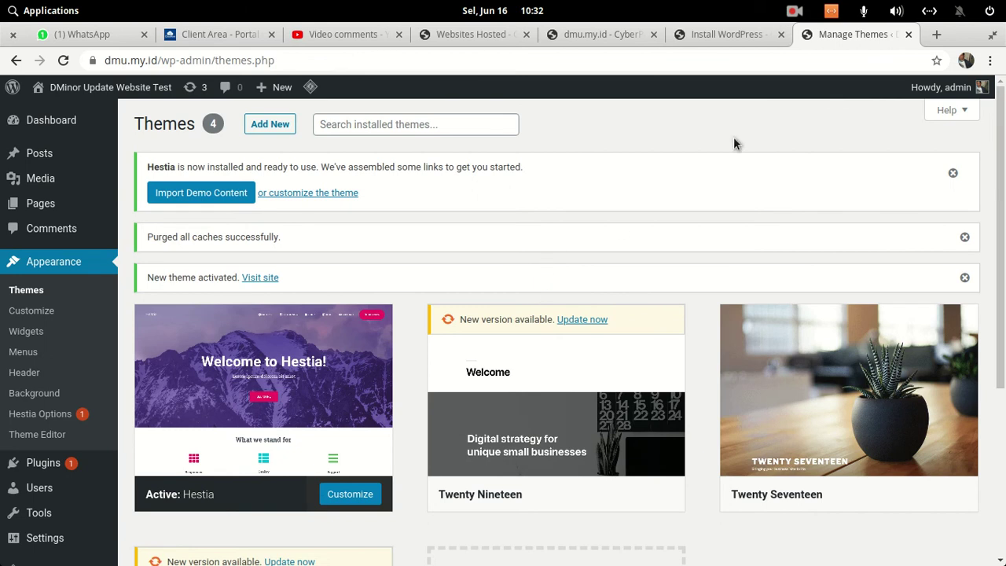
- Load dmu.my.id to view it in the Hestia theme, then open the admin Posts list
click(720, 35)
click(629, 37)
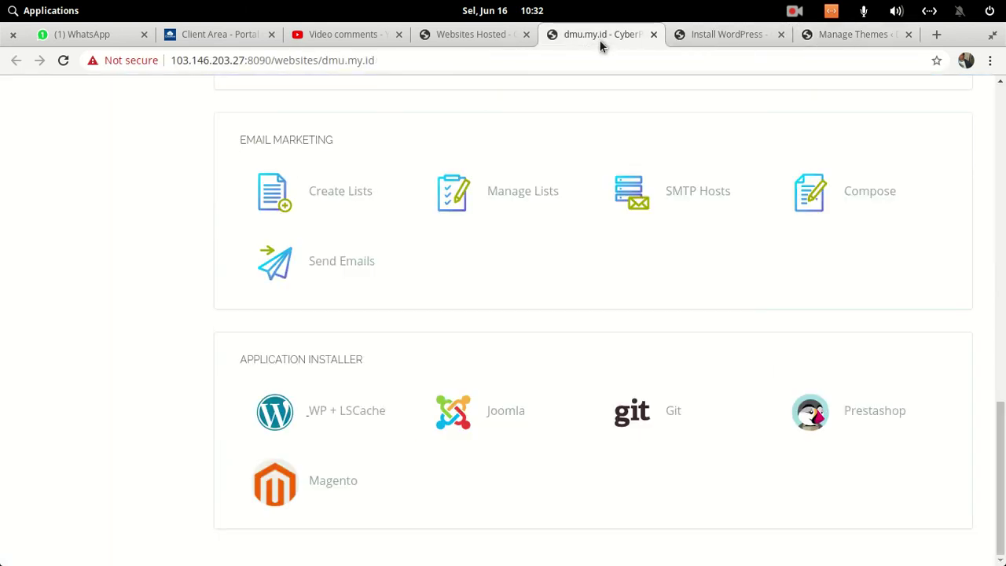
click(542, 60)
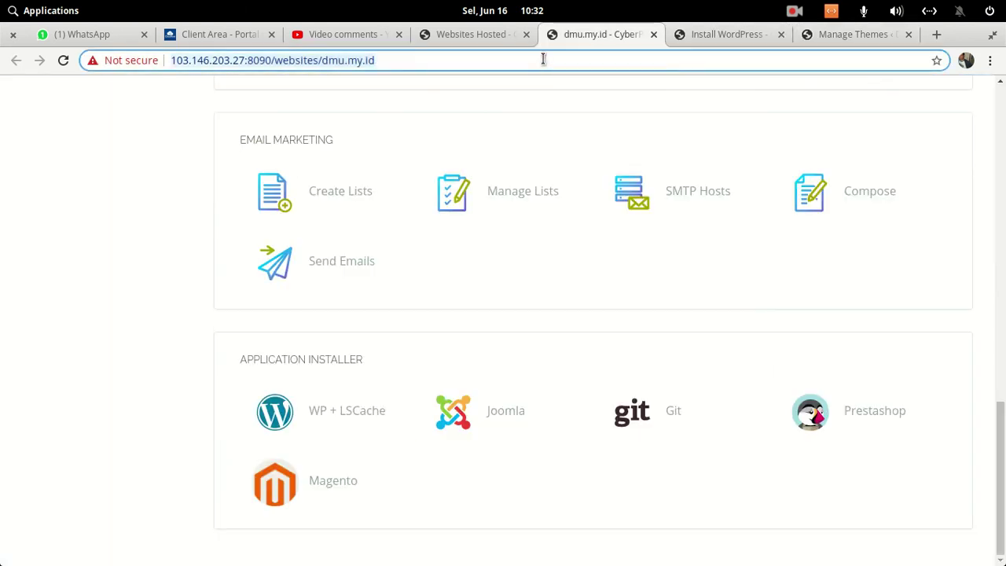
text(dmu.my.id)
key(Return)
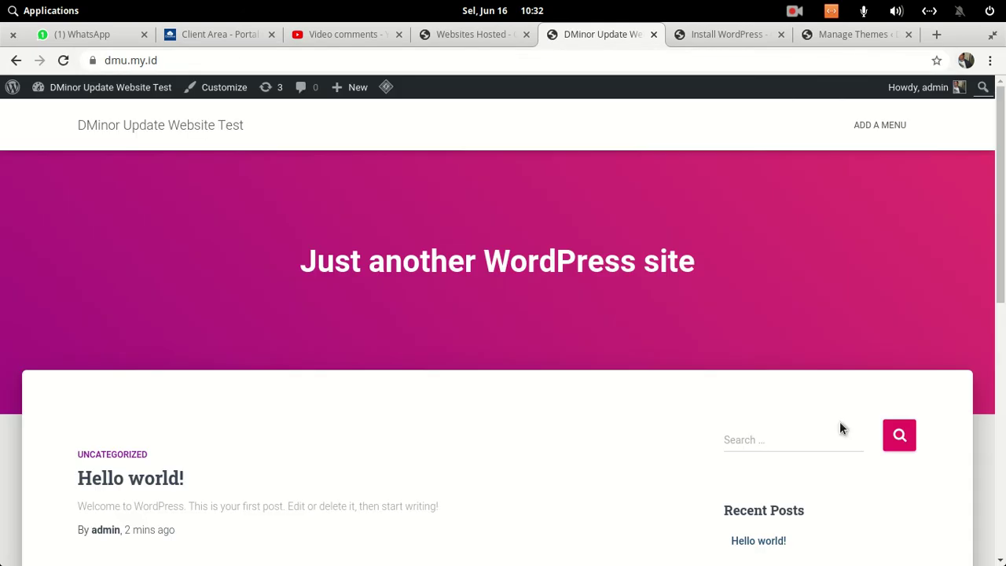
scroll(512, 209, down, 3)
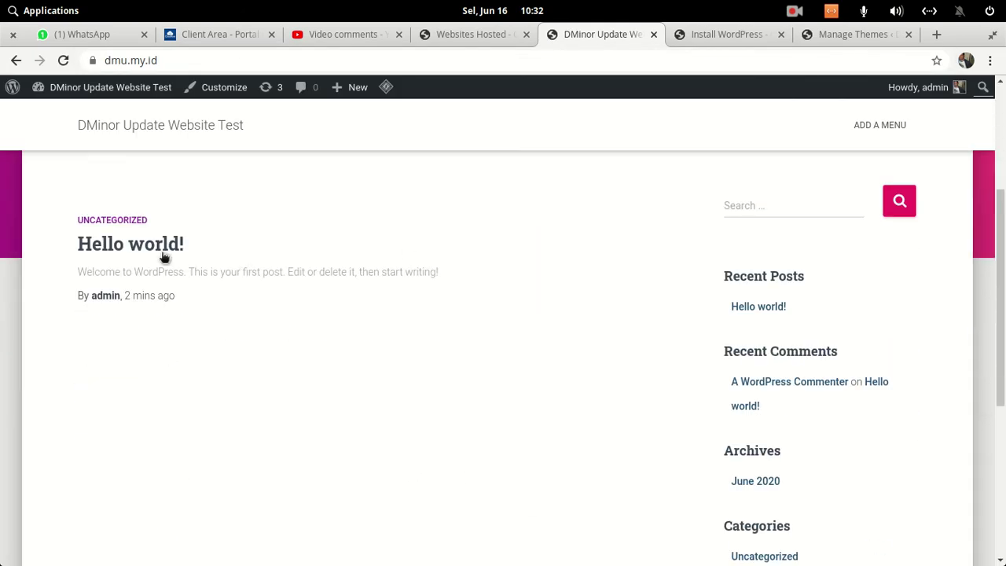
scroll(478, 294, down, 4)
scroll(479, 294, up, 3)
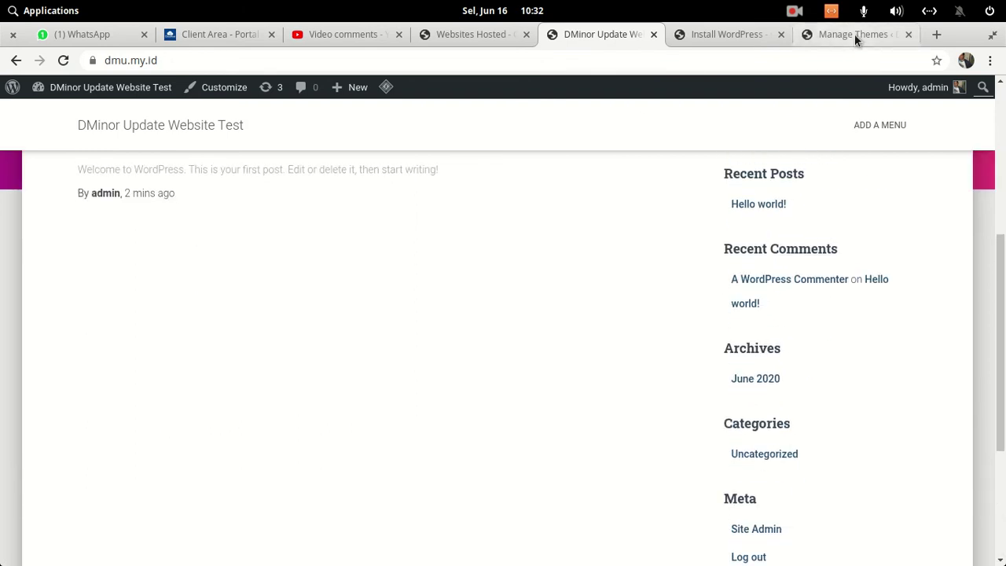
click(857, 36)
click(52, 162)
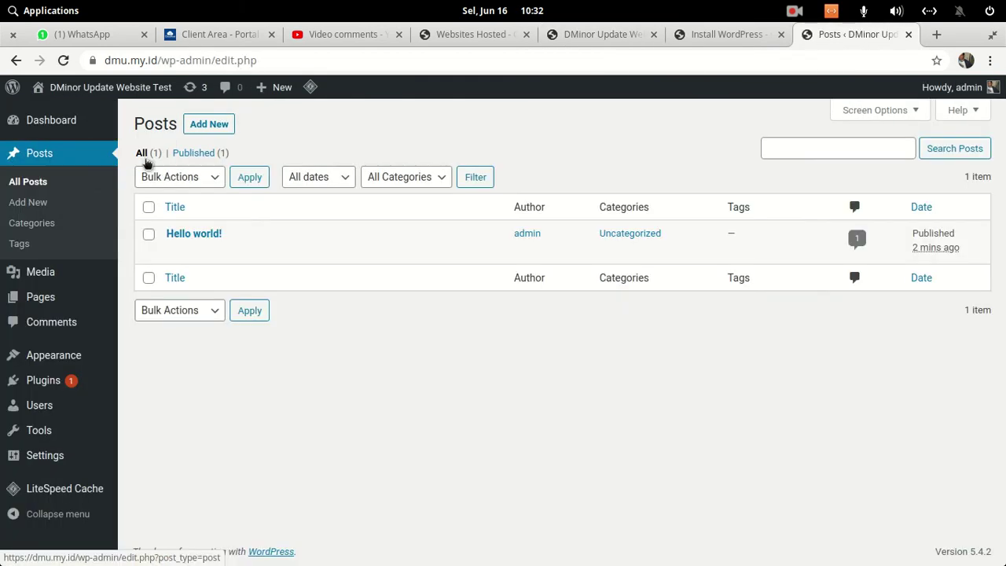
- Bulk-move the Hello world! post to the Trash
click(149, 234)
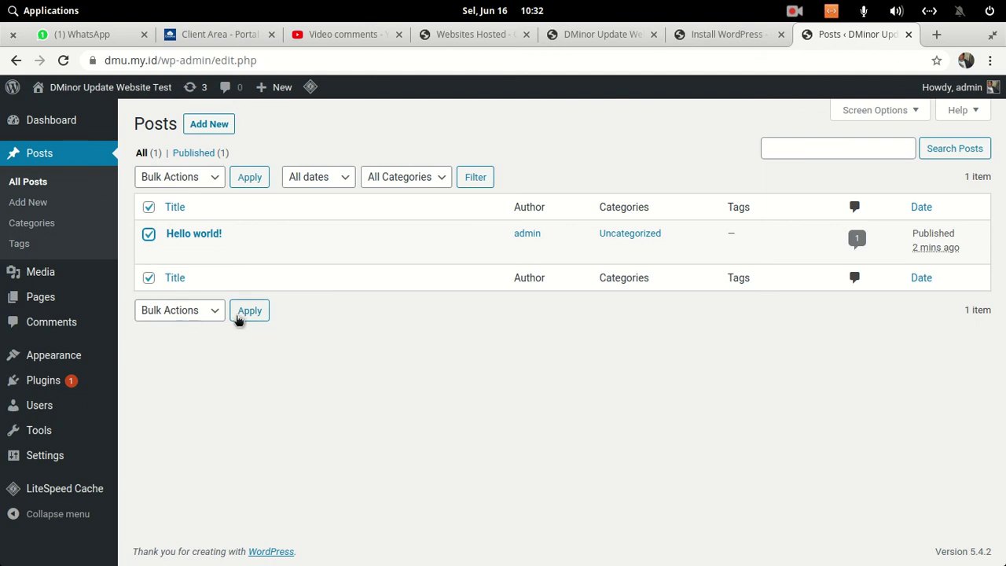
click(206, 176)
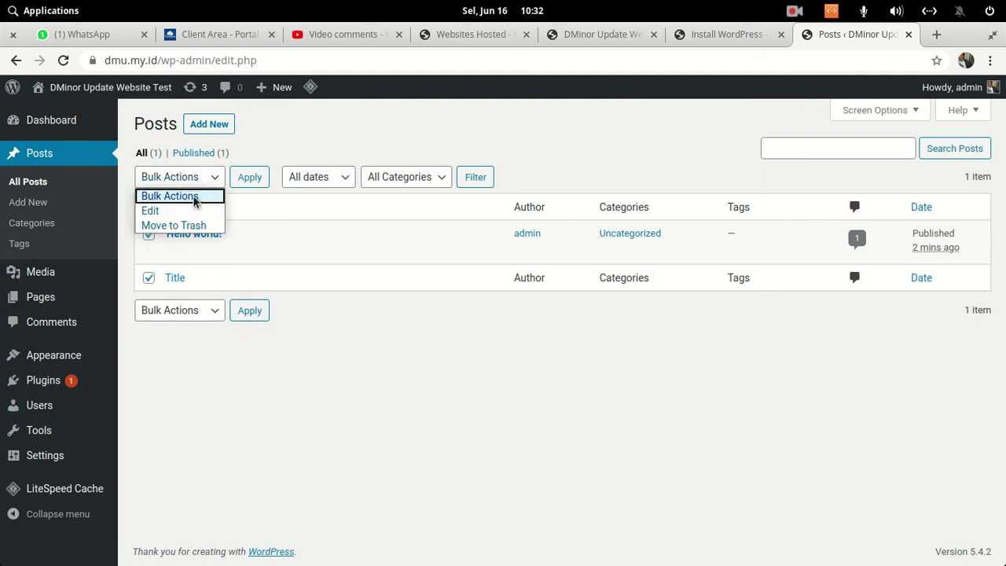
click(183, 227)
click(253, 179)
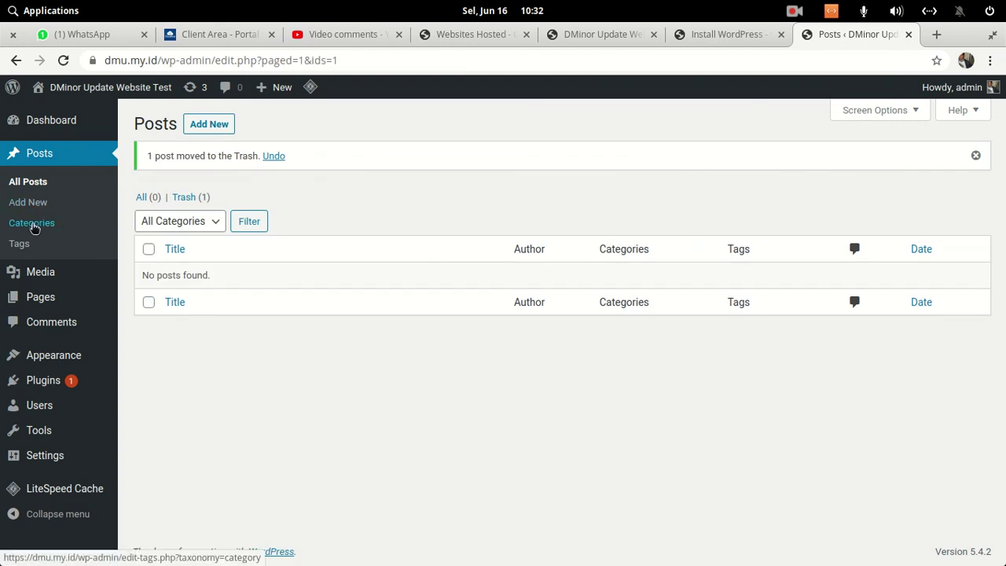
- Start a new post from the Posts screen's Add New
click(53, 331)
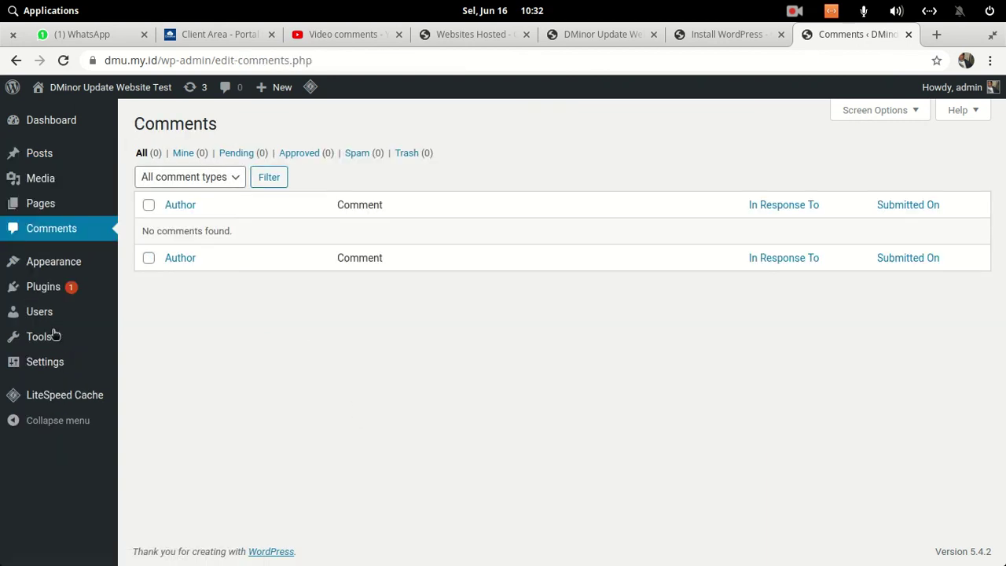
click(60, 153)
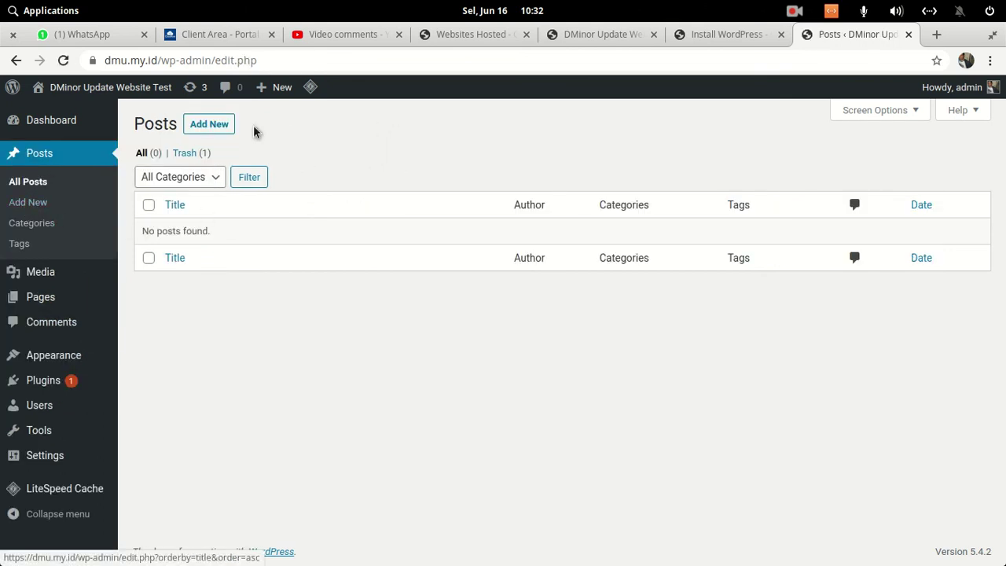
click(217, 128)
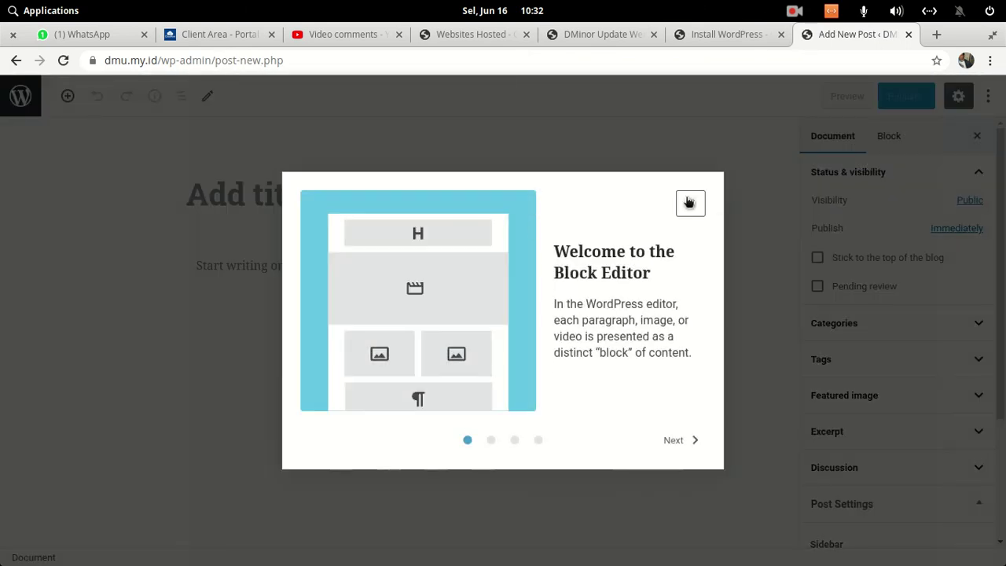
- Dismiss the editor welcome tip, title the post 'Selamat datang di DMU.my.id' and place the cursor in an empty paragraph
click(690, 202)
click(414, 188)
text(Selamat datang)
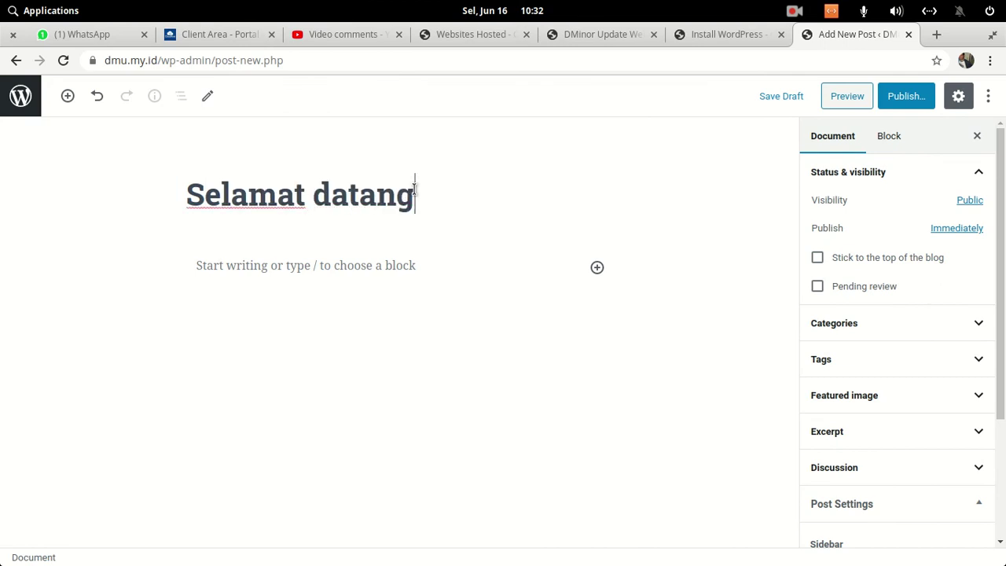
text( di DMU.)
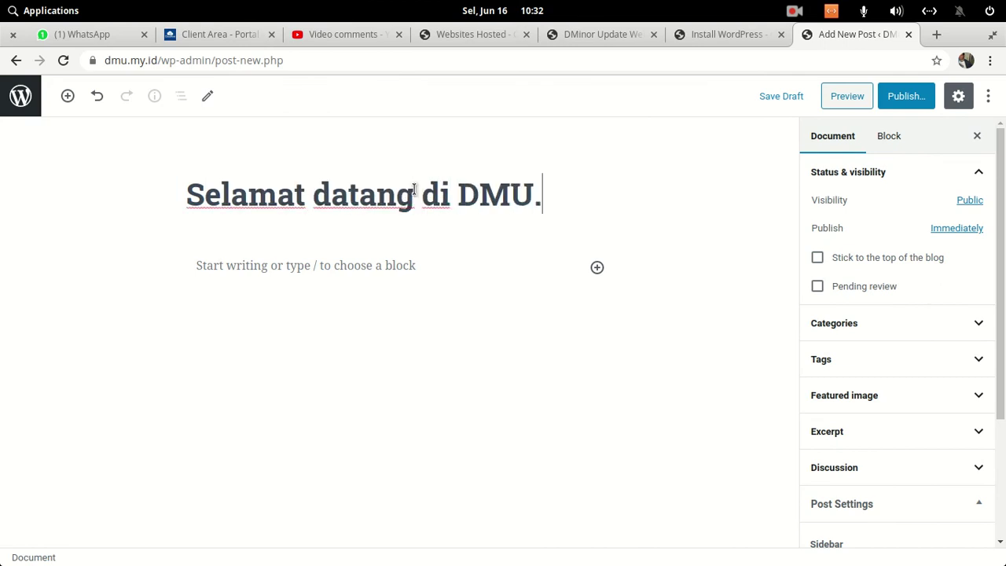
text(my.id)
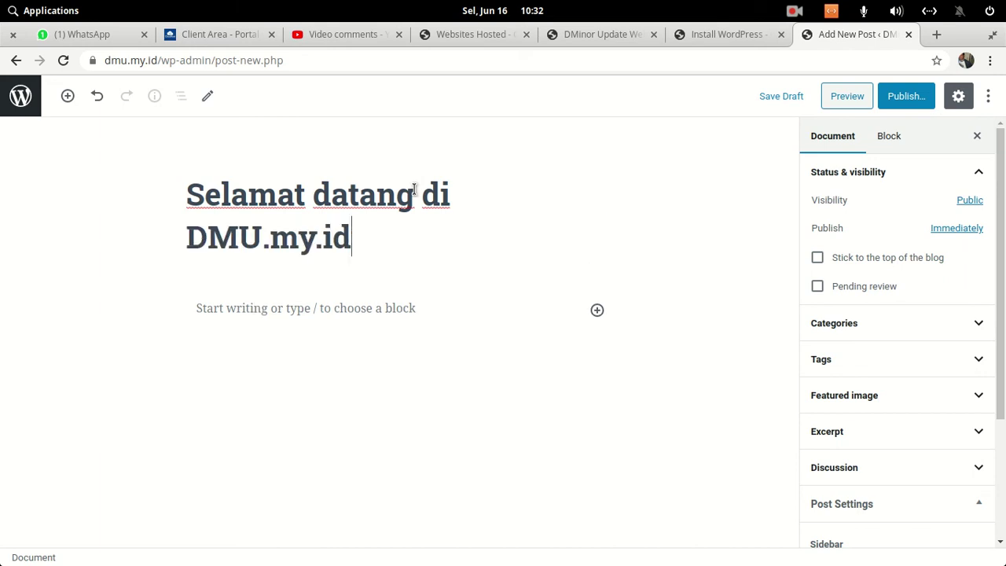
click(351, 309)
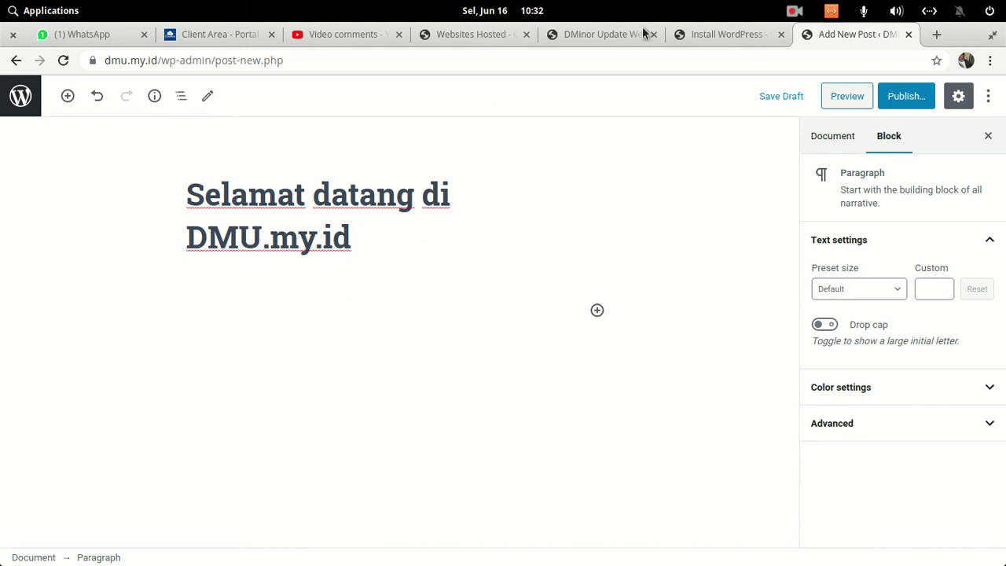
click(613, 35)
click(727, 31)
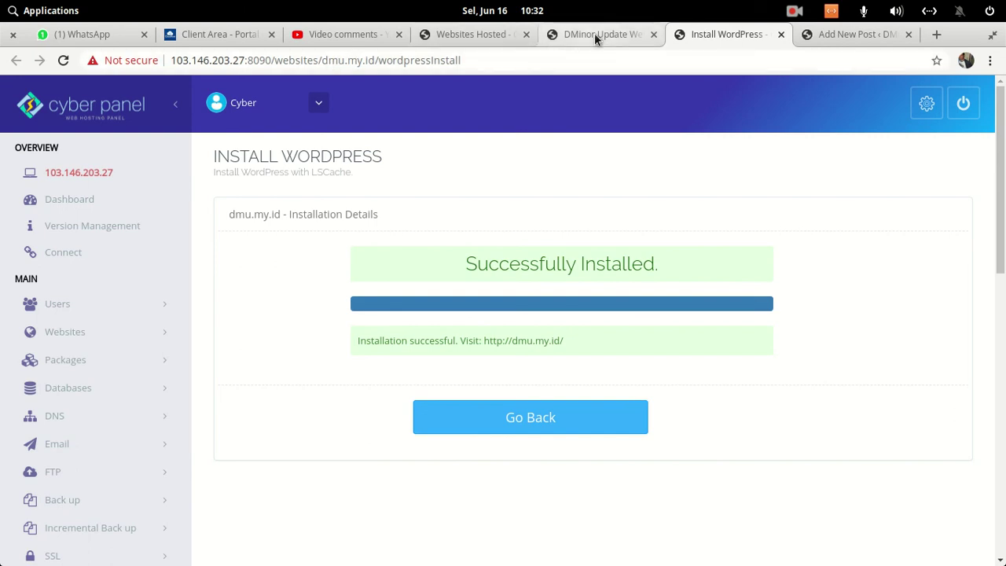
click(857, 36)
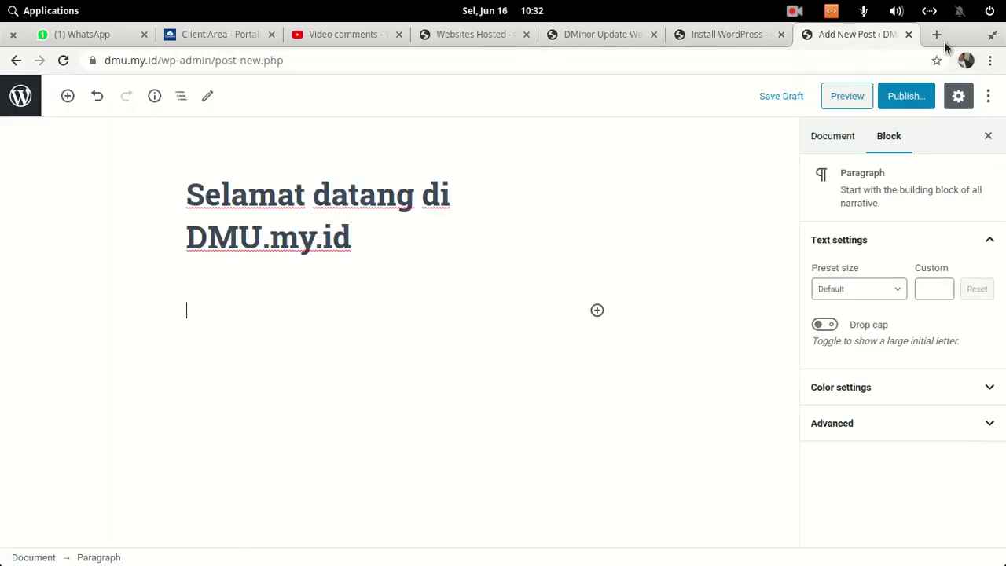
- Load ragilt.net in a new tab and open the 'Cara Install dan Mengamankan PHPMyAdmin Nginx di Ubuntu 18.04' article
click(935, 35)
text(ra)
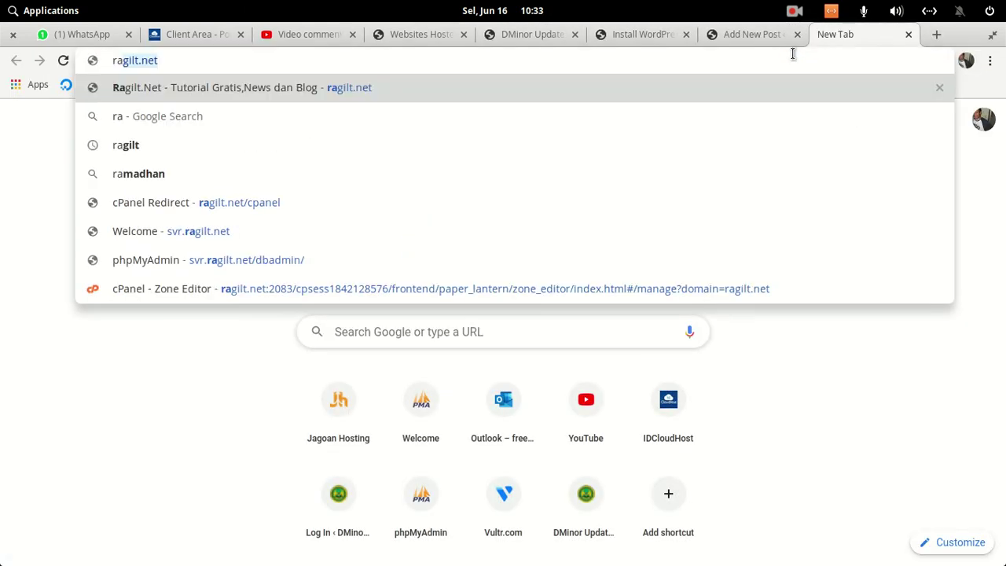
key(Return)
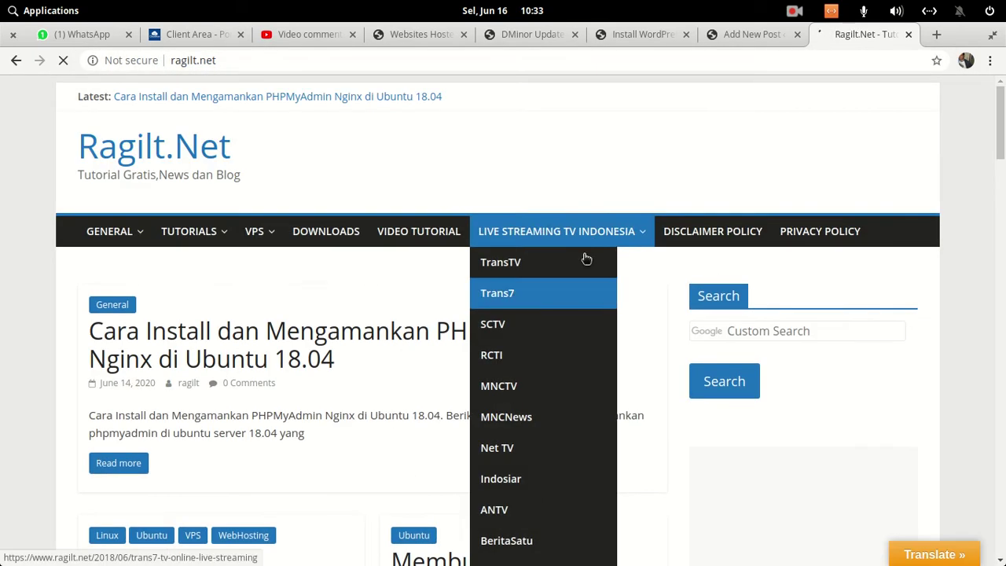
scroll(320, 326, down, 2)
scroll(322, 323, down, 2)
click(370, 187)
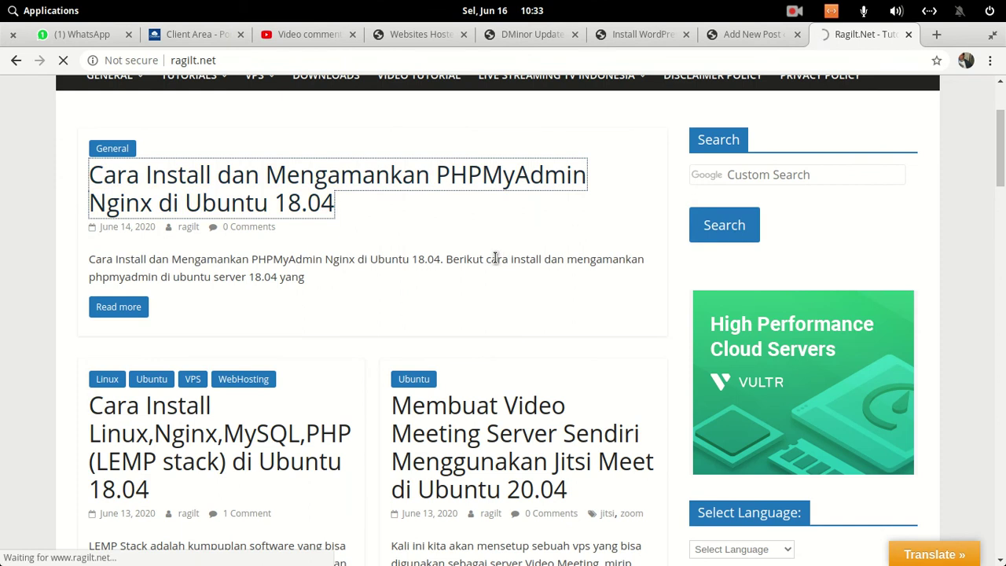
- Select the article text from the intro down to the login image
scroll(495, 263, down, 5)
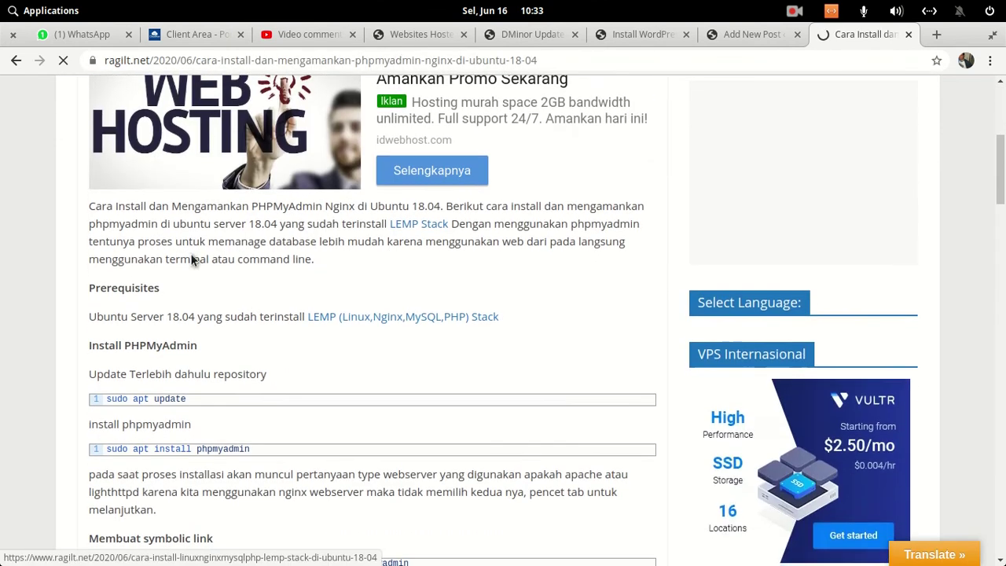
drag(91, 204, 563, 459)
scroll(462, 483, down, 2)
scroll(479, 433, down, 1)
scroll(560, 456, down, 11)
scroll(563, 459, down, 4)
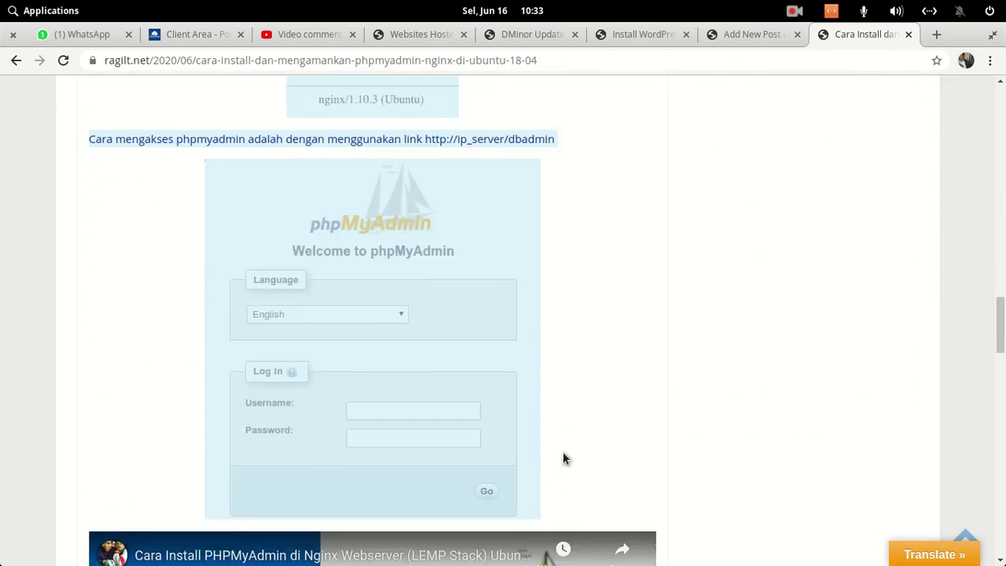
- Paste the copied phpMyAdmin tutorial into the new post and publish it
click(745, 34)
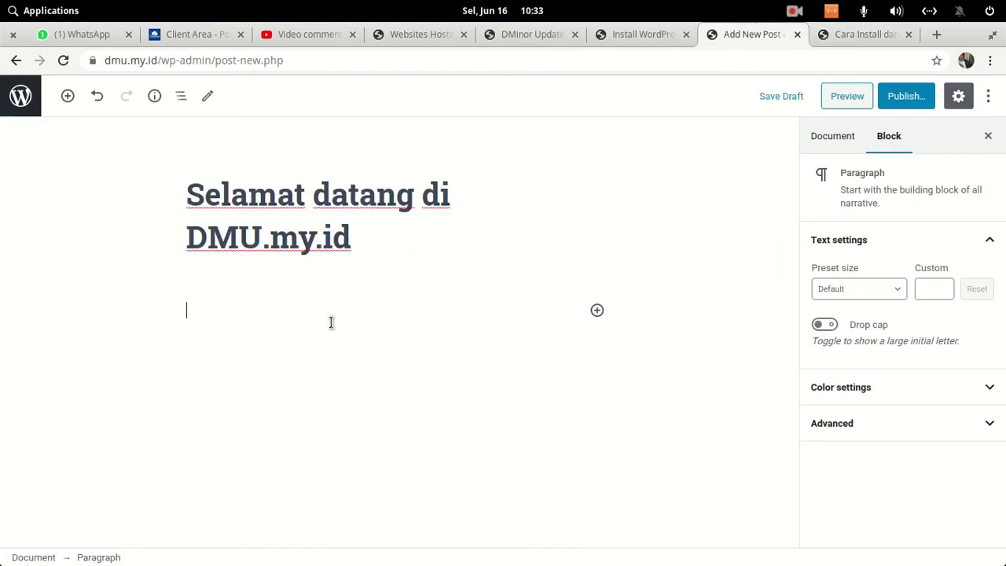
key(ctrl+v)
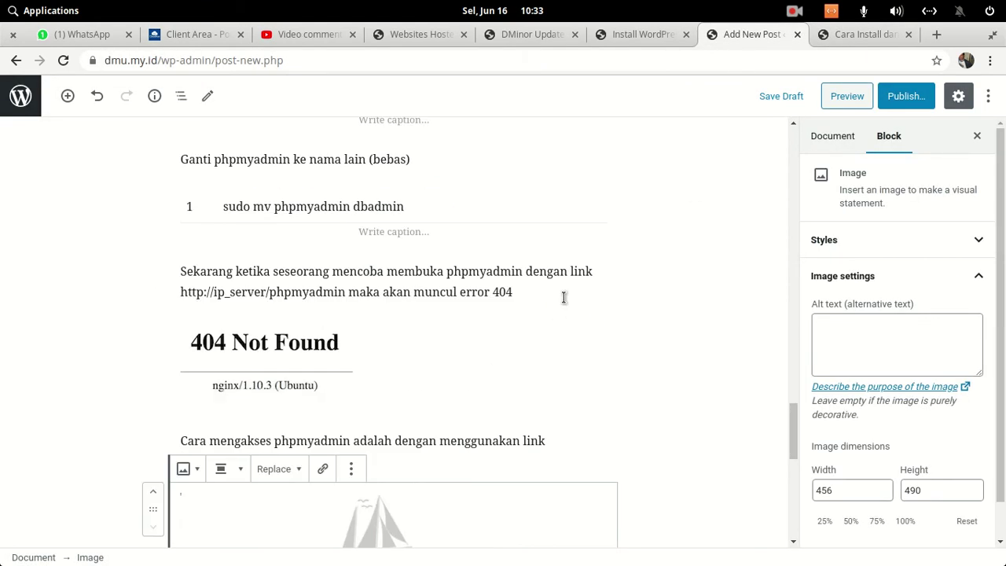
click(907, 95)
click(904, 95)
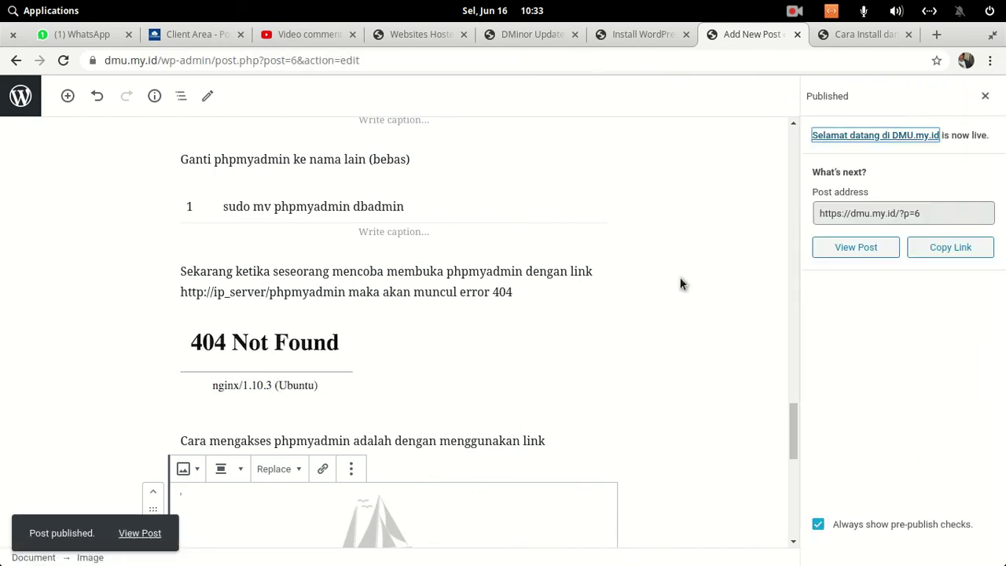
- Load the dmu.my.id homepage in the tutorial article's tab
click(882, 40)
click(824, 67)
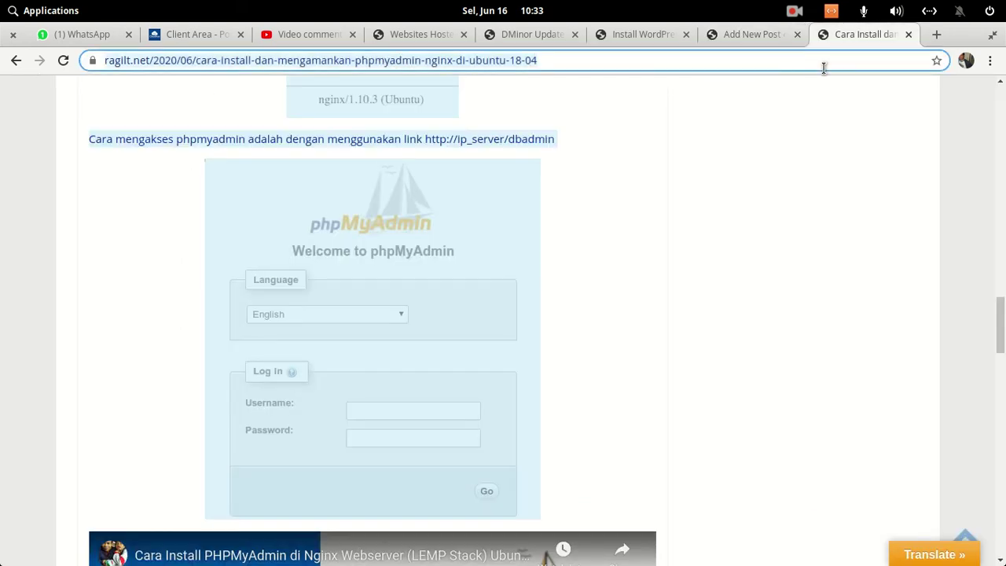
text(d)
key(Return)
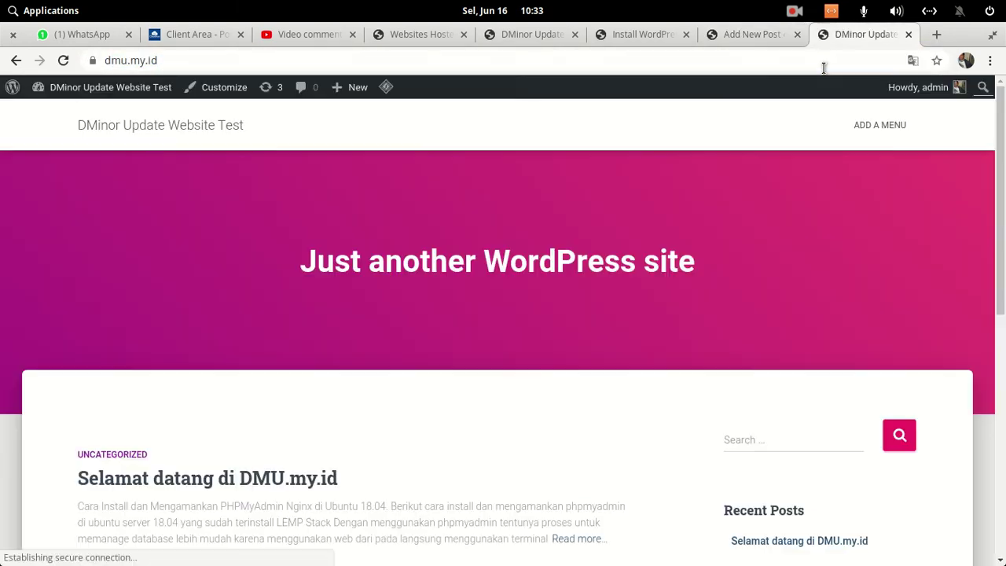
- Open the 'Selamat datang di DMU.my.id' post and scroll through its tutorial content
scroll(608, 358, down, 3)
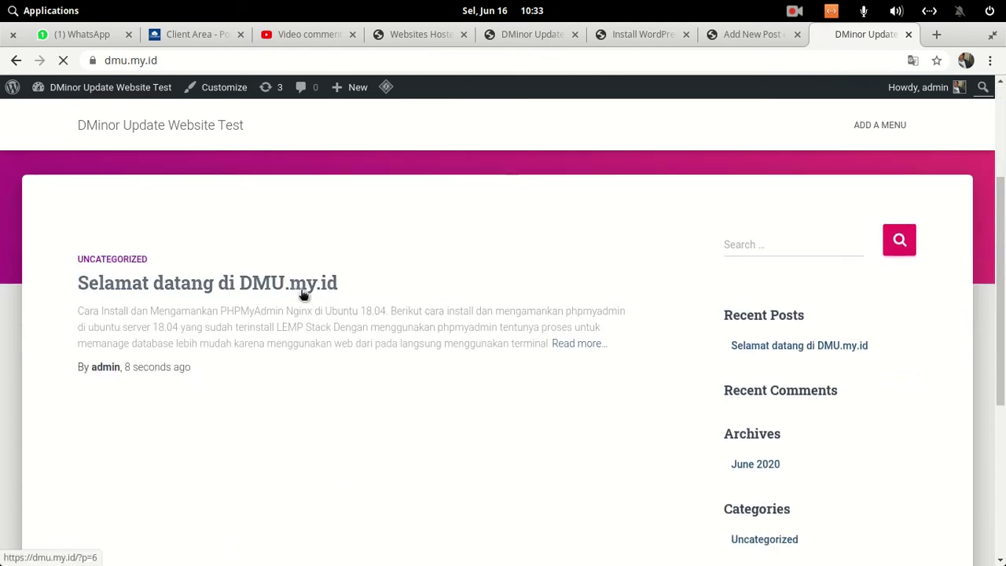
click(294, 284)
scroll(571, 242, down, 15)
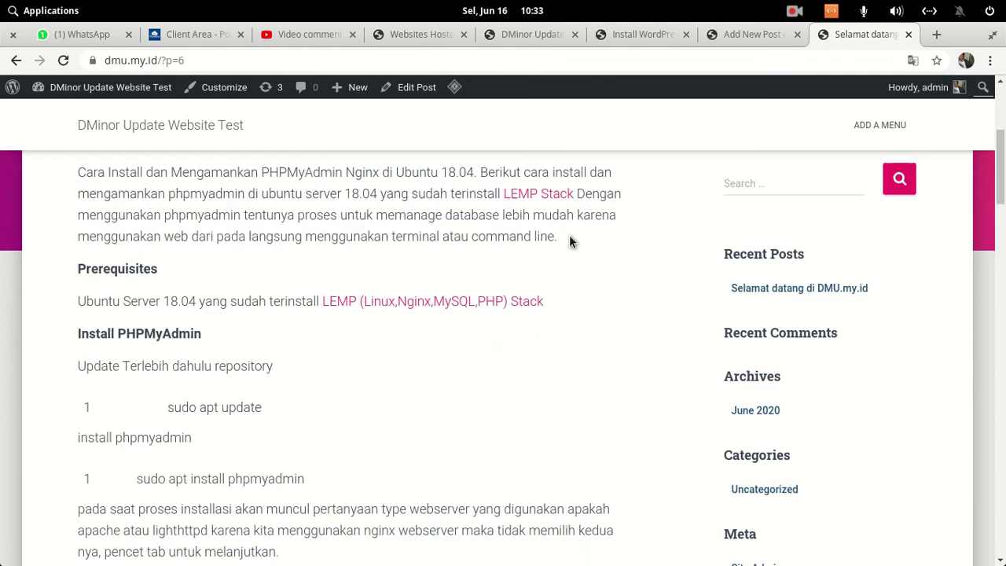
scroll(572, 242, down, 15)
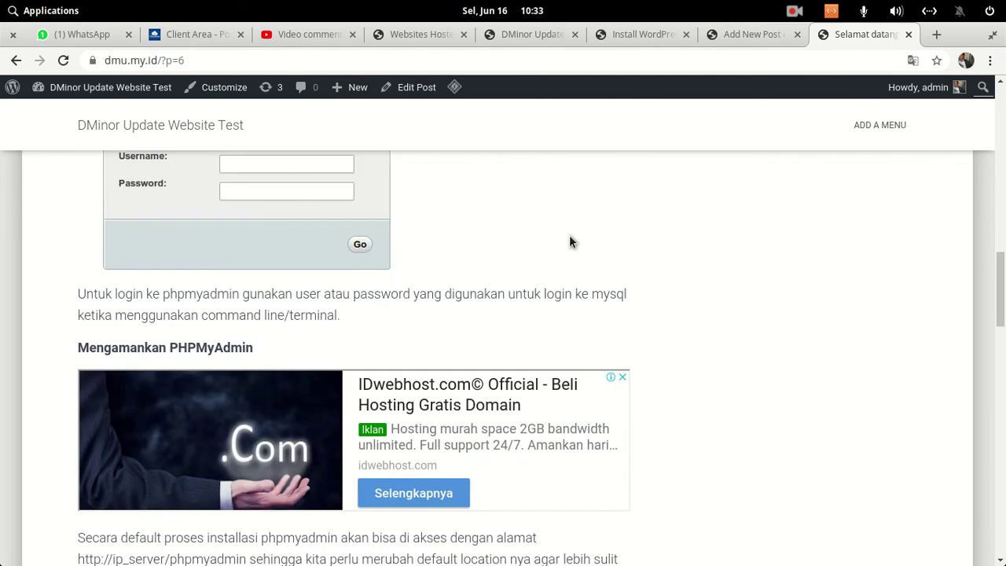
scroll(564, 376, down, 15)
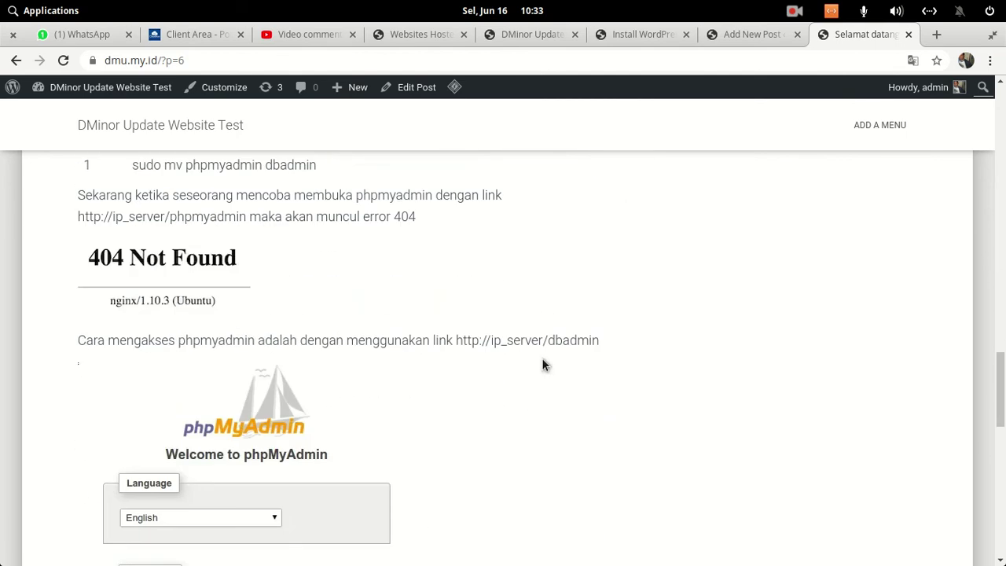
scroll(543, 363, up, 20)
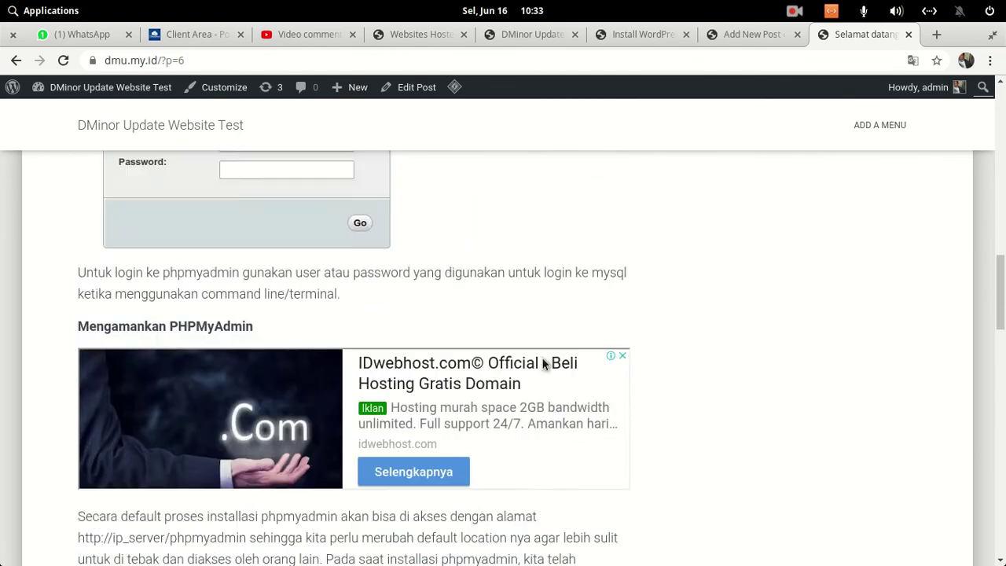
scroll(543, 363, up, 5)
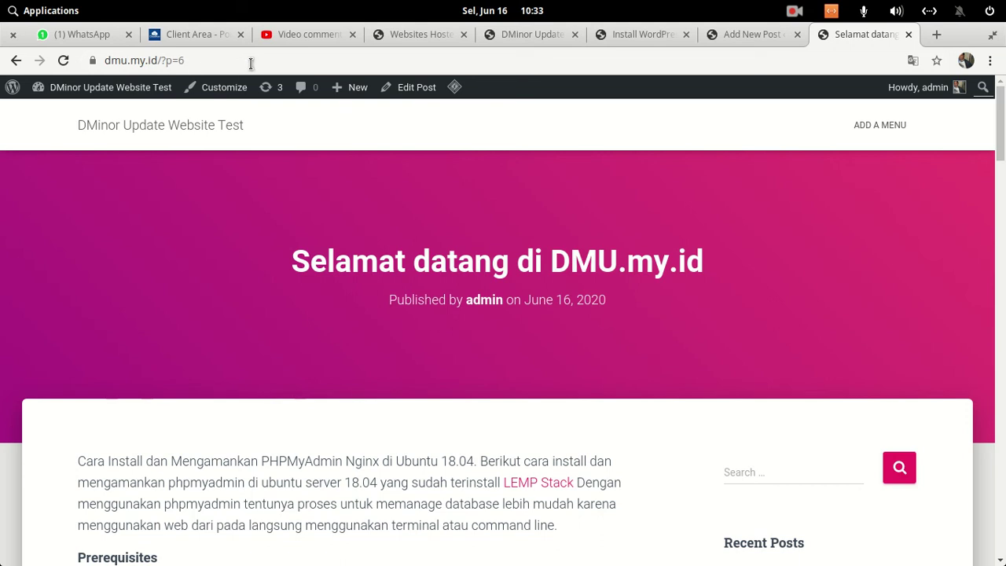
- Close the post-published summary and leave the editor for the posts list
click(749, 35)
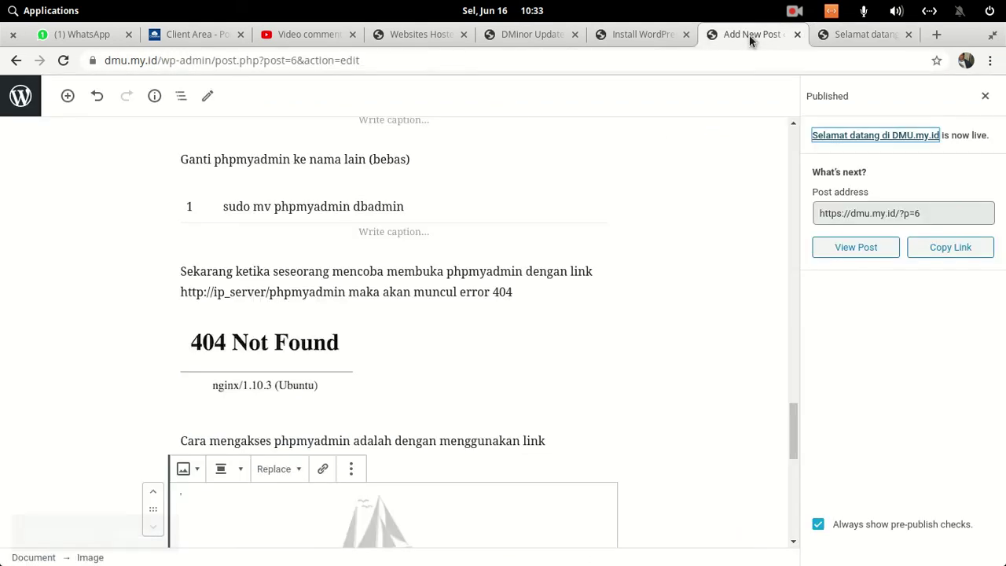
scroll(573, 279, up, 15)
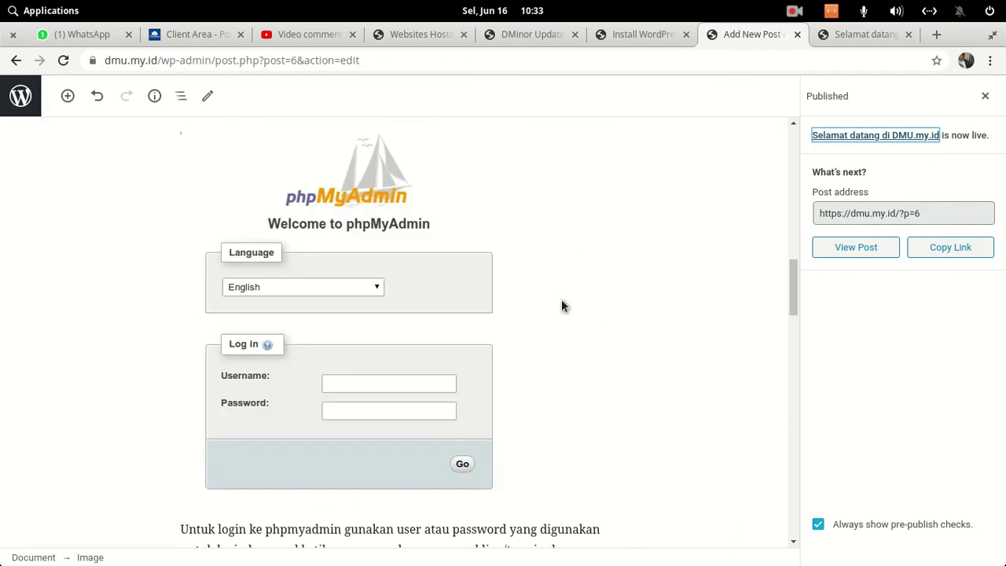
click(985, 96)
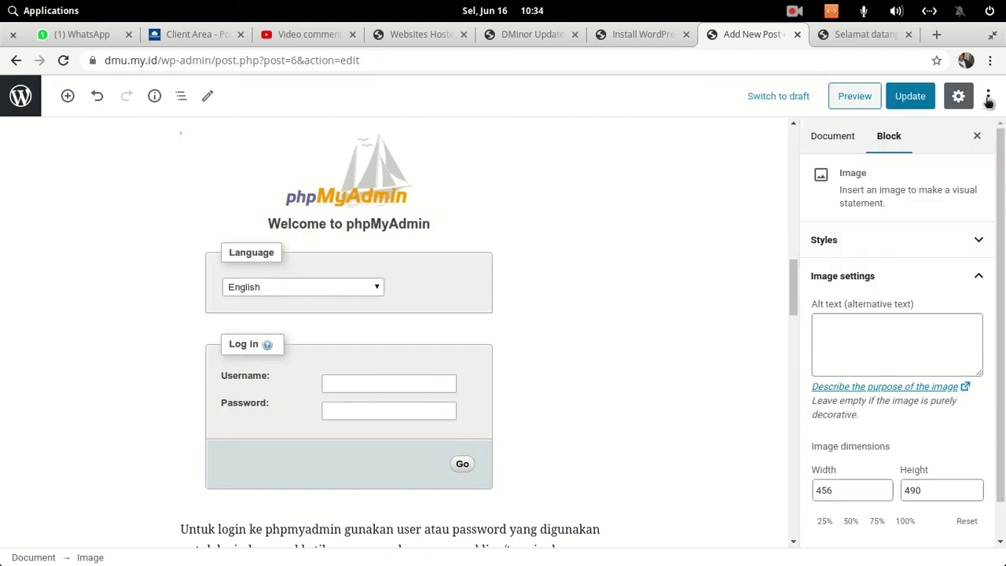
click(38, 96)
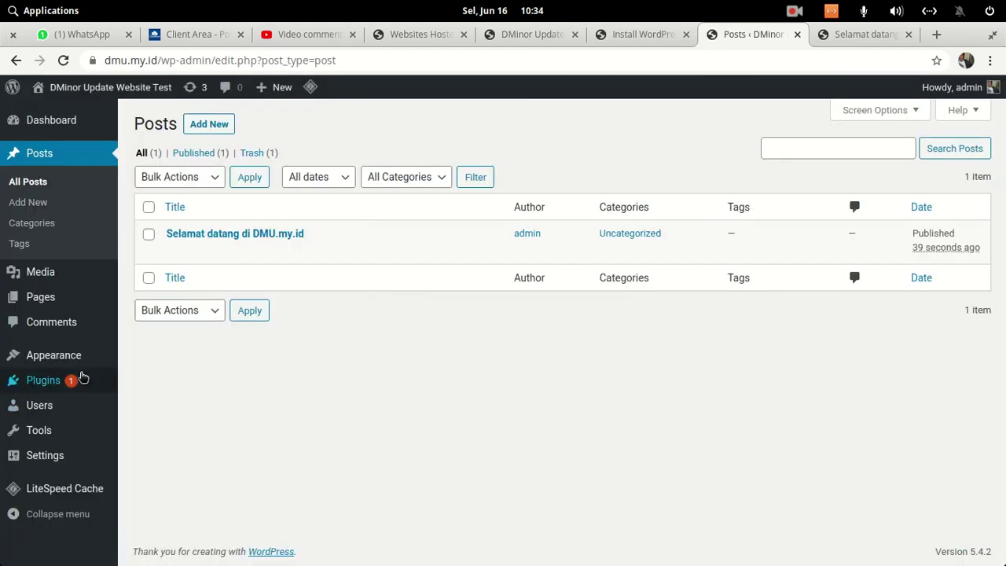
- Set permalinks to Post name (/%postname%) in Settings > Permalinks and save the change
click(72, 456)
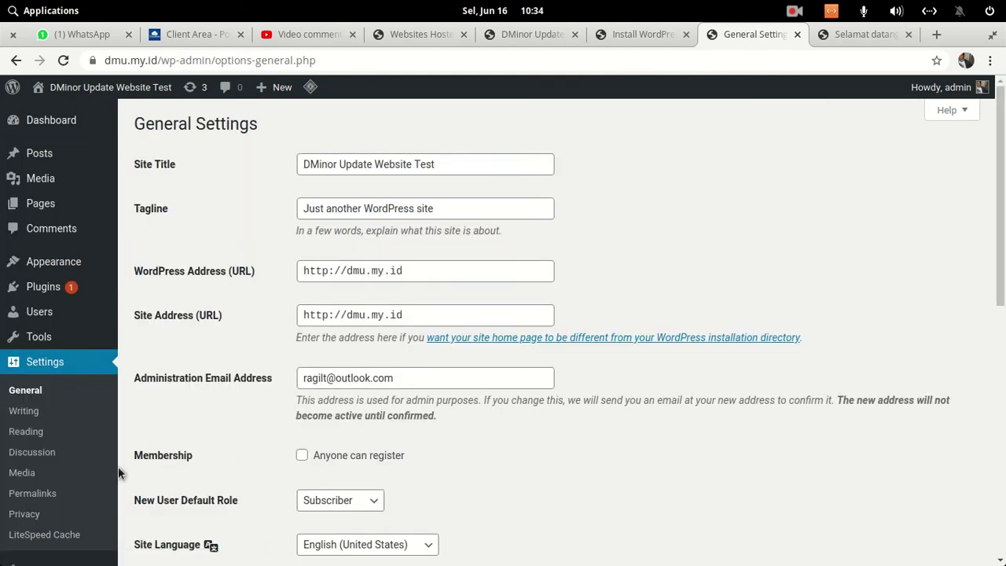
click(62, 495)
scroll(574, 329, down, 2)
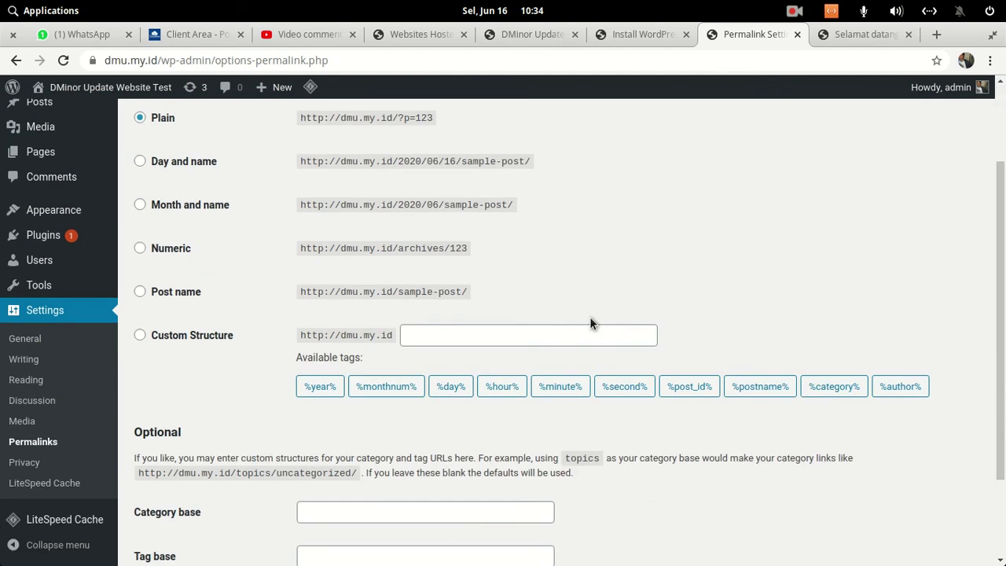
click(174, 292)
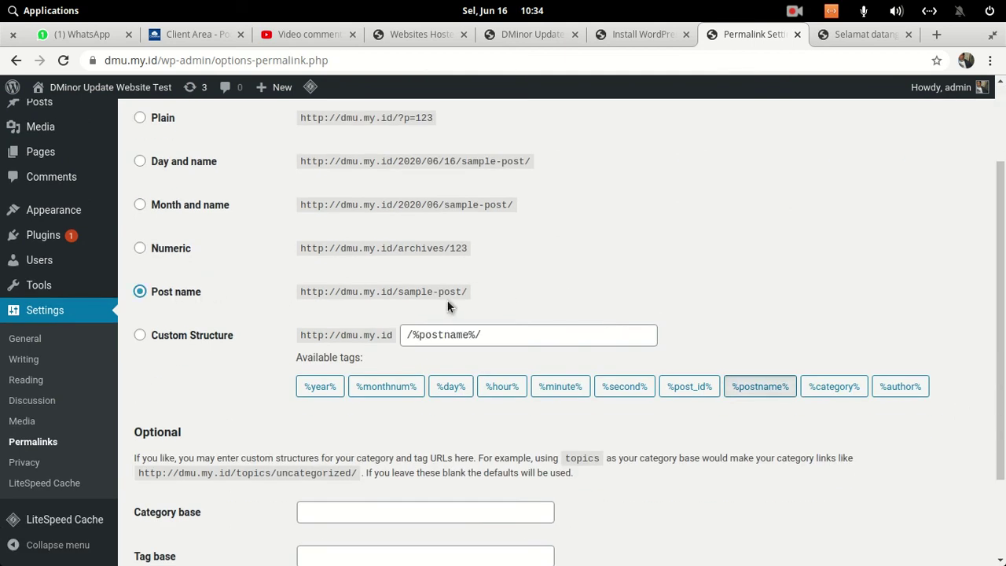
click(522, 335)
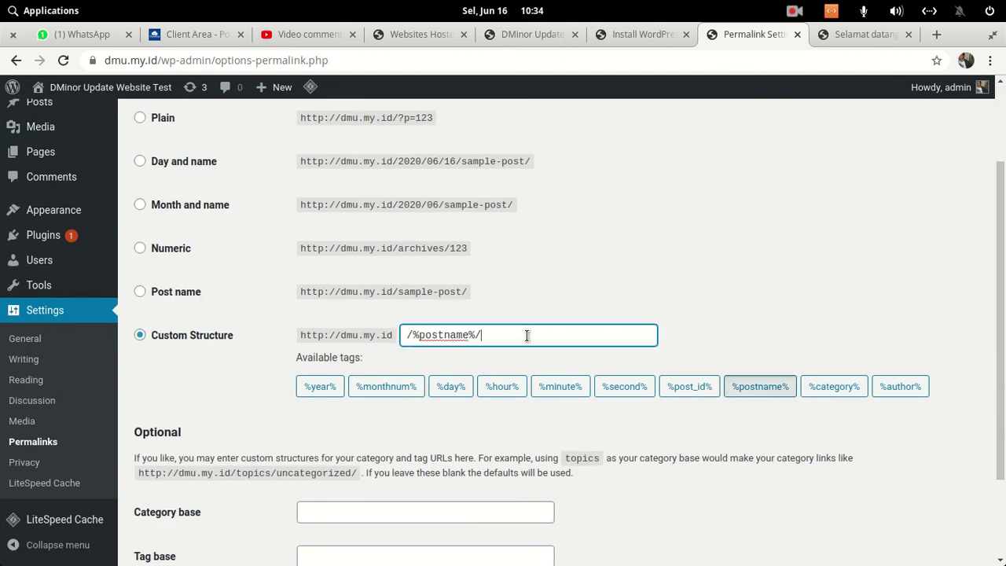
scroll(562, 321, down, 3)
click(181, 490)
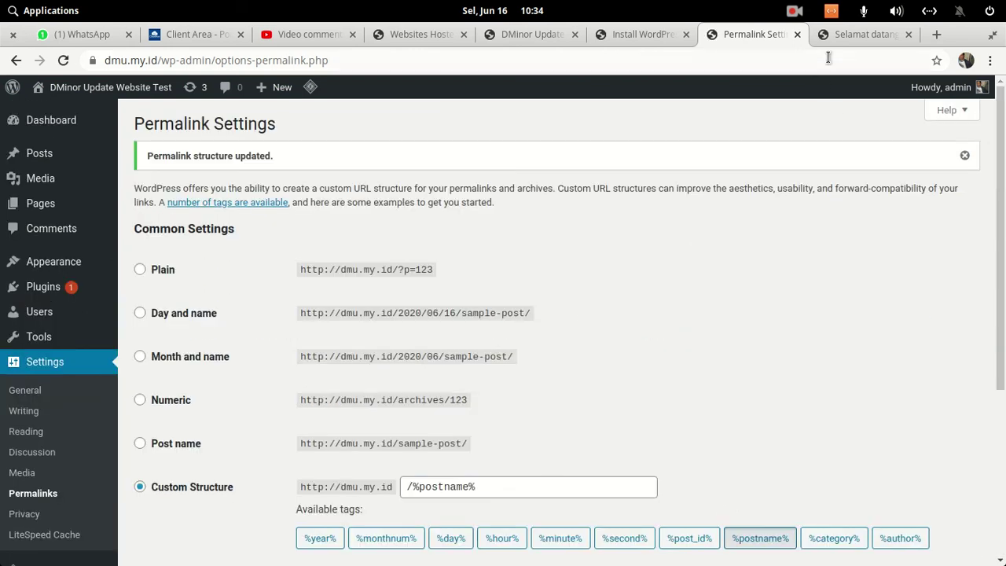
- Reload the dmu.my.id homepage and open the 'Selamat datang di DMU.my.id' post
click(853, 34)
click(130, 127)
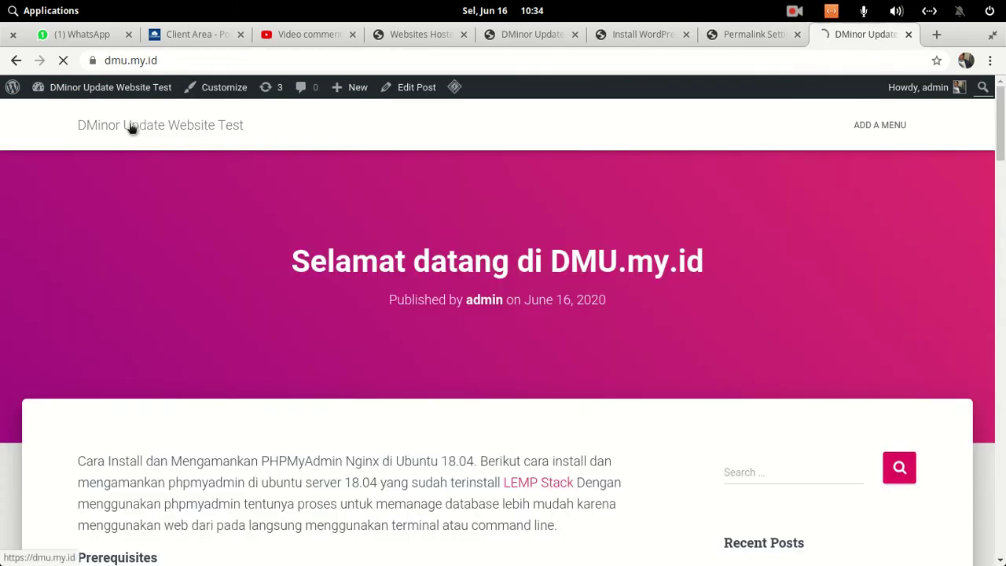
scroll(589, 243, down, 3)
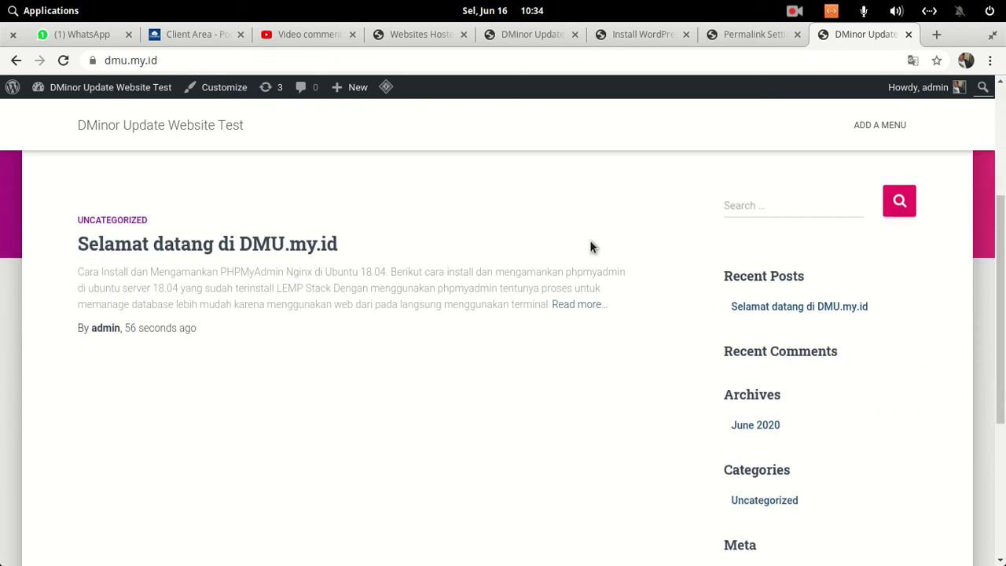
click(281, 243)
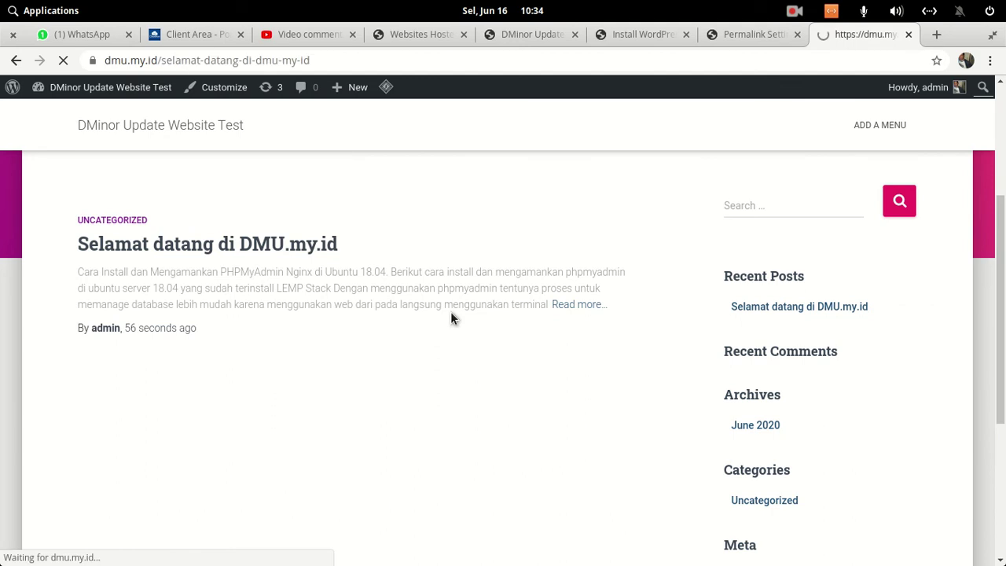
drag(103, 60, 352, 72)
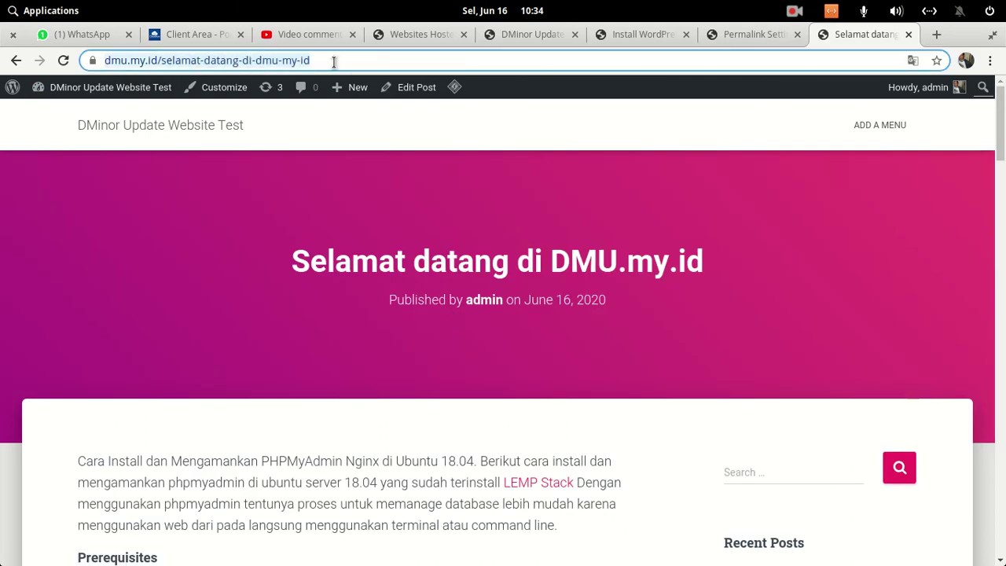
click(334, 62)
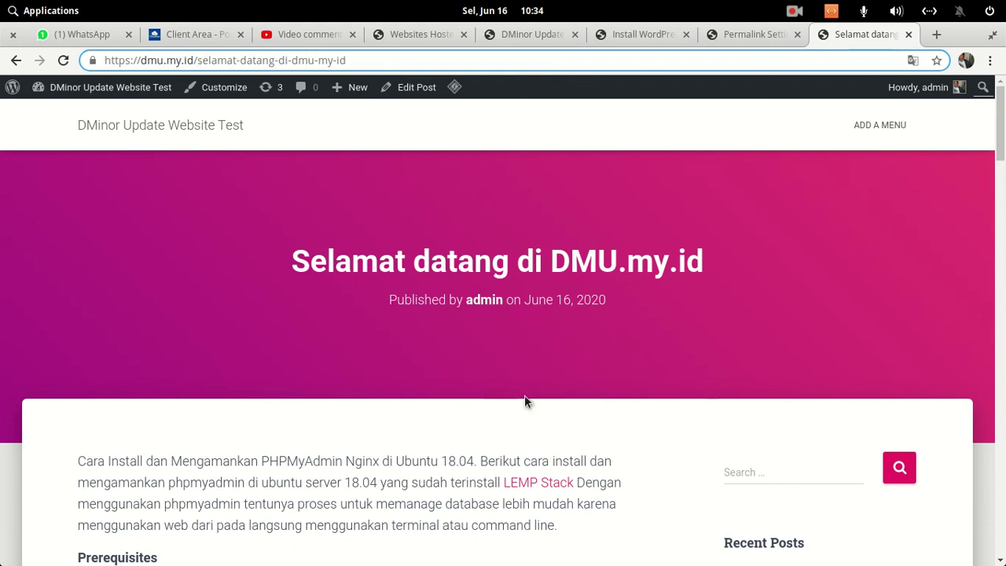
scroll(556, 349, down, 5)
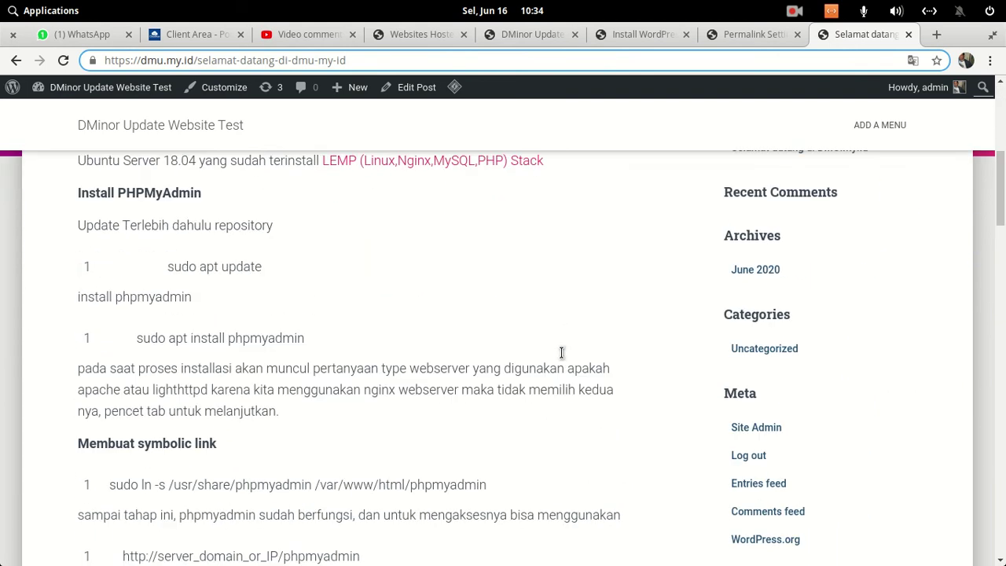
scroll(561, 352, up, 5)
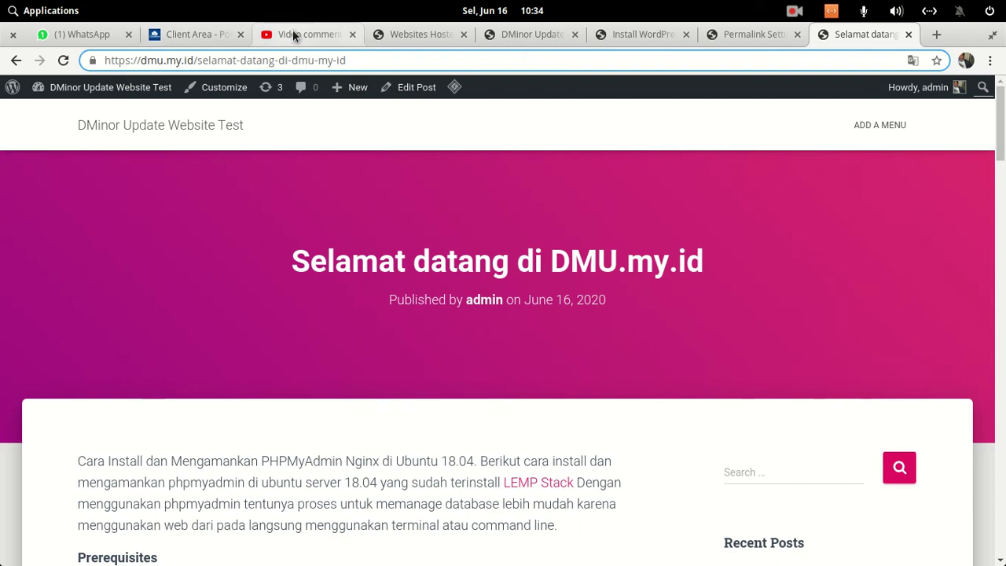
click(295, 34)
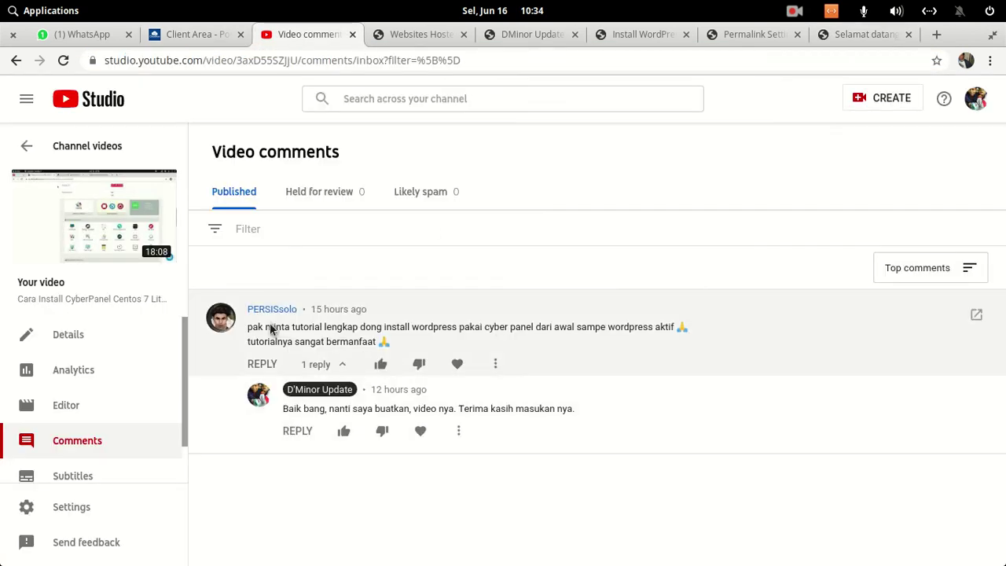